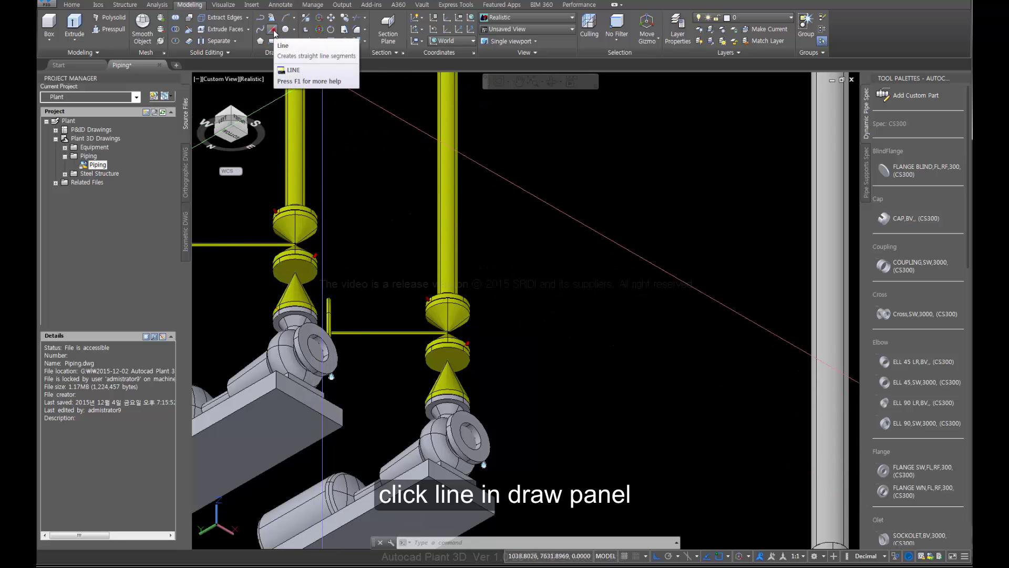
# - Draw a vertical line 1500 long upward from the node of the rear pump's open nozzle
pyautogui.click(273, 30)
pyautogui.scroll(4, 338, 347)
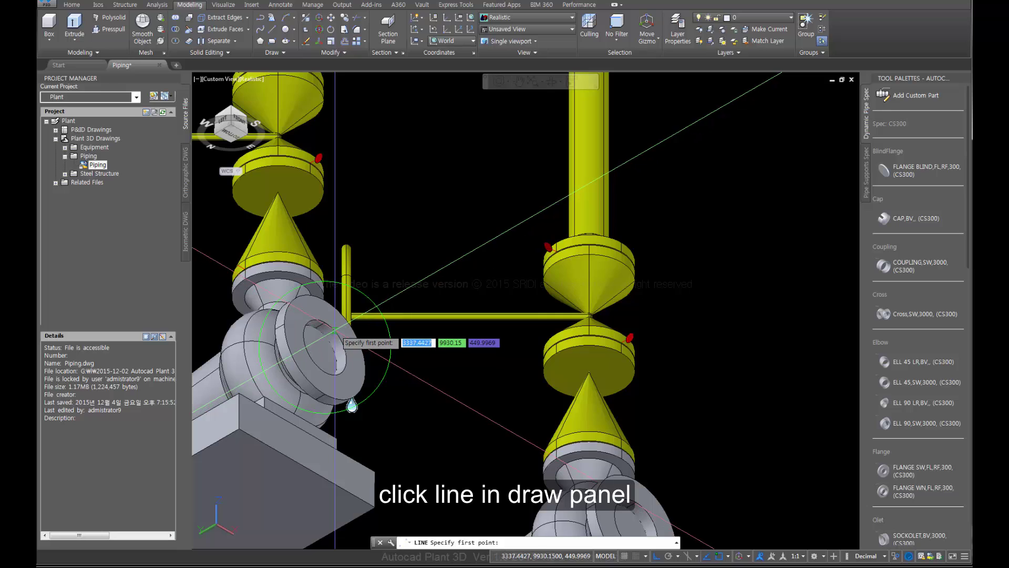
pyautogui.scroll(2, 335, 332)
pyautogui.keyDown('shift'); pyautogui.rightClick(335, 337); pyautogui.keyUp('shift')
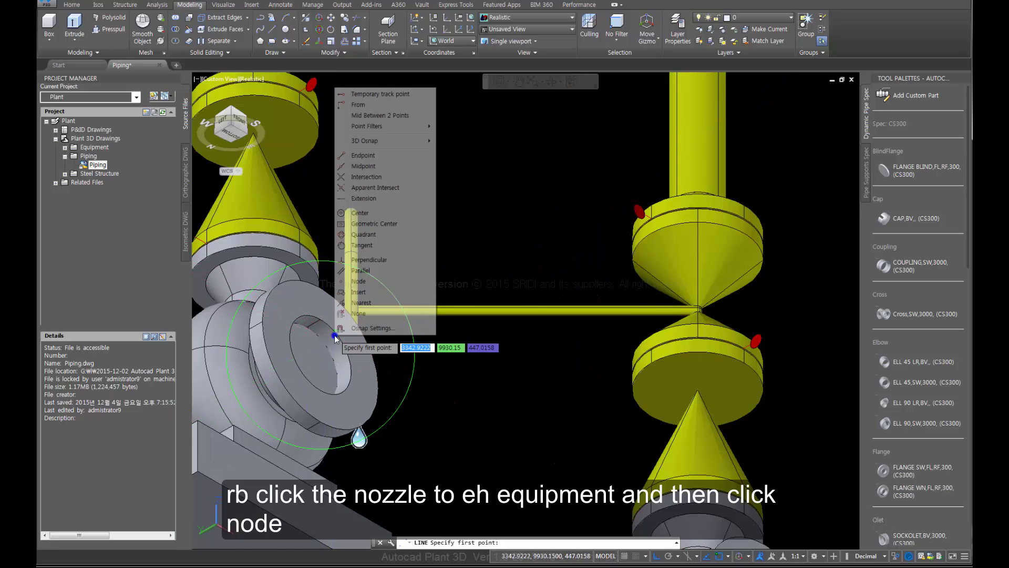
pyautogui.click(357, 282)
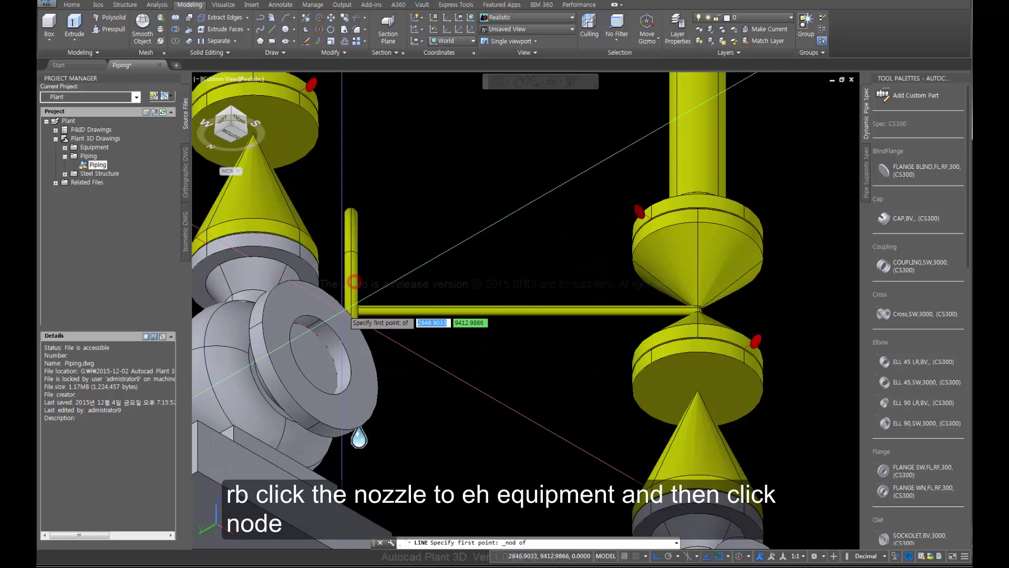
pyautogui.click(340, 314)
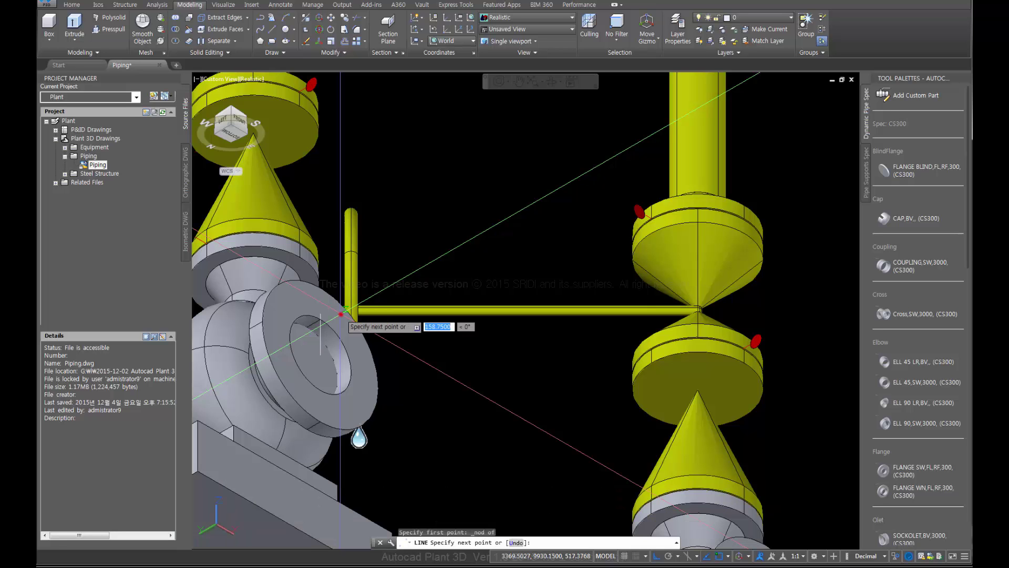
pyautogui.scroll(-2, 320, 334)
pyautogui.scroll(-3, 319, 334)
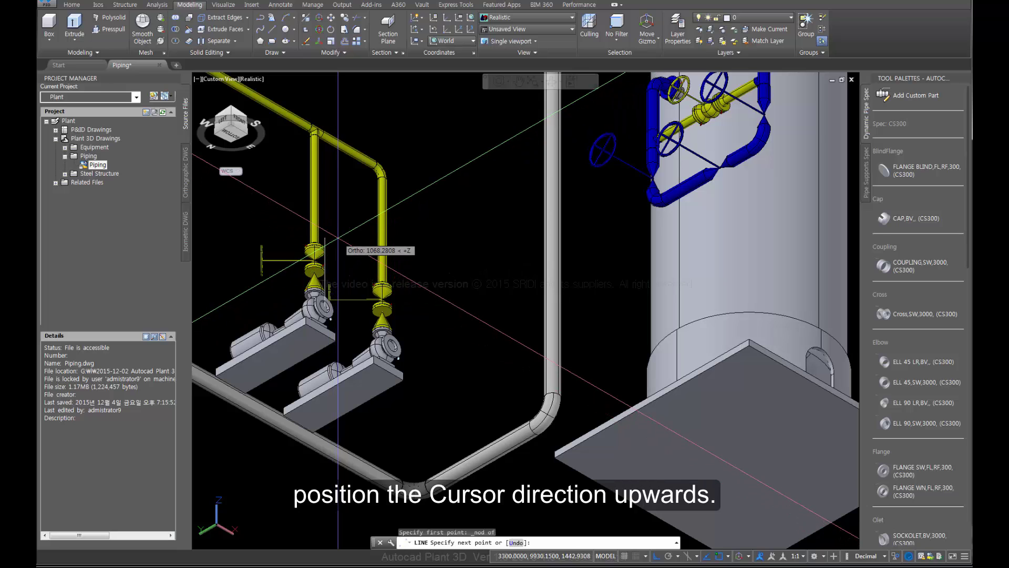
pyautogui.moveTo(339, 242); pyautogui.dragTo(311, 292, button='middle')
pyautogui.scroll(-2, 311, 291)
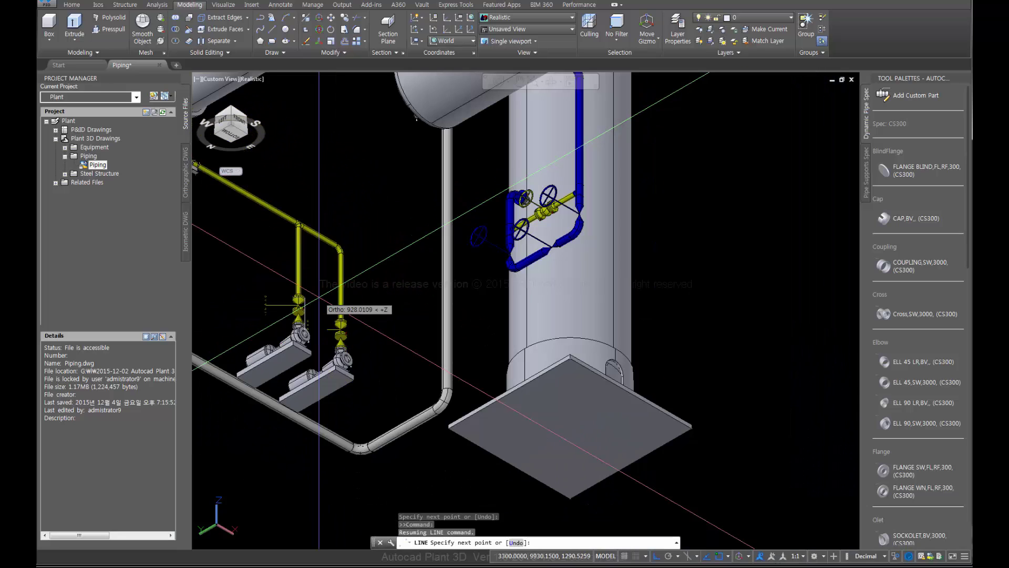
pyautogui.scroll(2, 312, 286)
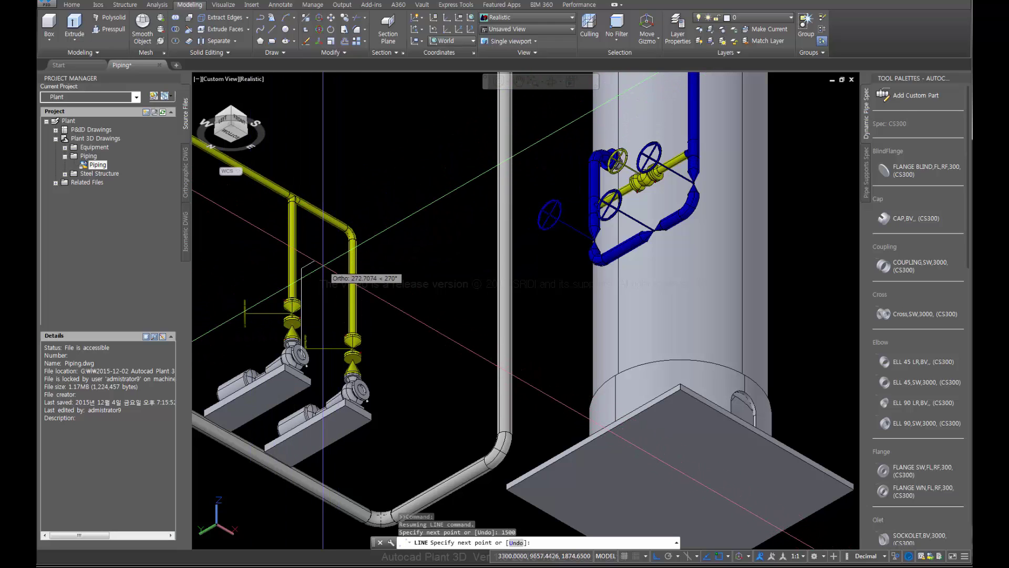
pyautogui.press('Return')
pyautogui.scroll(2, 325, 321)
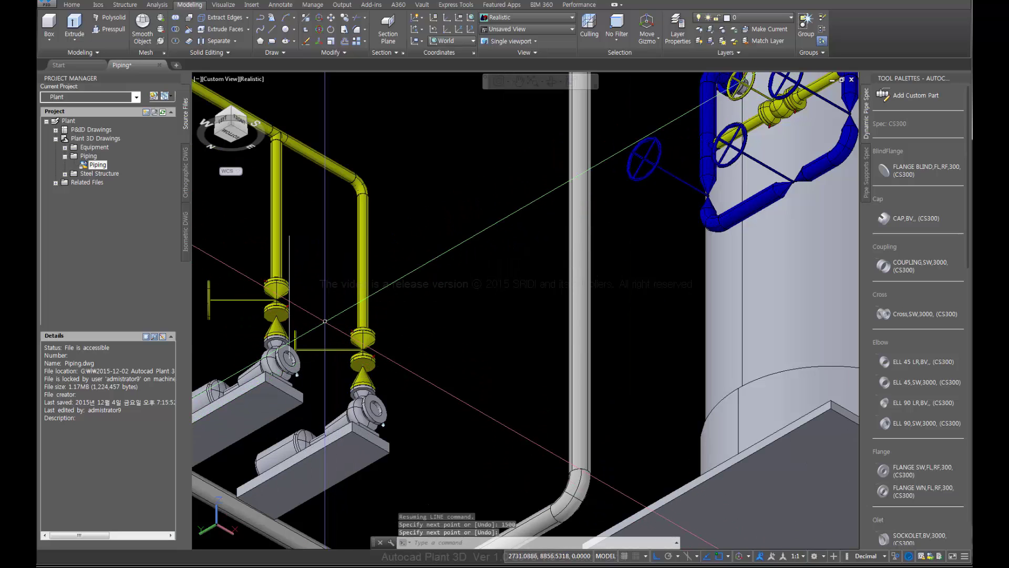
# - Delete the vertical line at the rear pump's nozzle
pyautogui.moveTo(325, 322); pyautogui.dragTo(342, 324, button='middle')
pyautogui.click(317, 254)
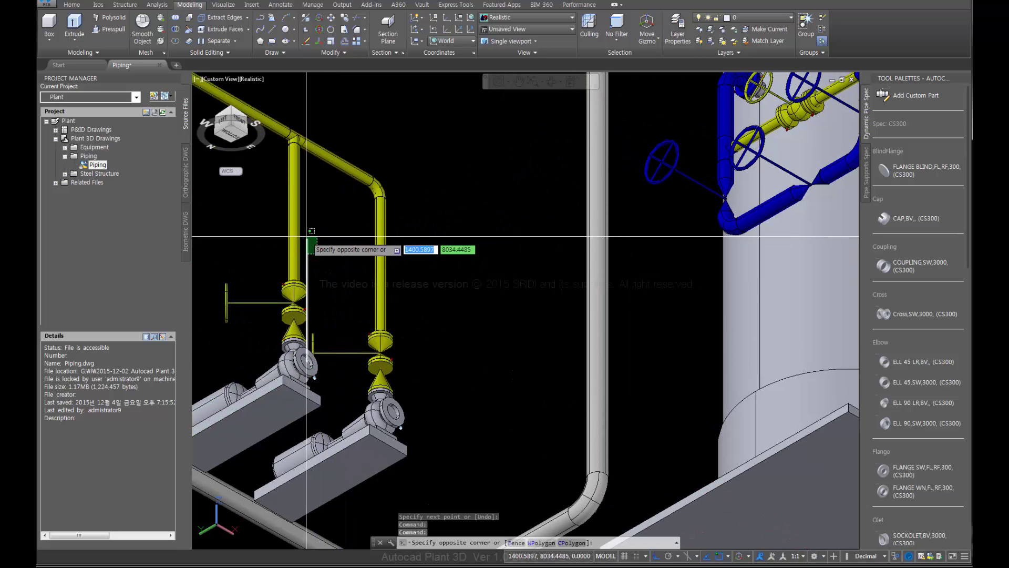
pyautogui.click(307, 247)
pyautogui.click(318, 250)
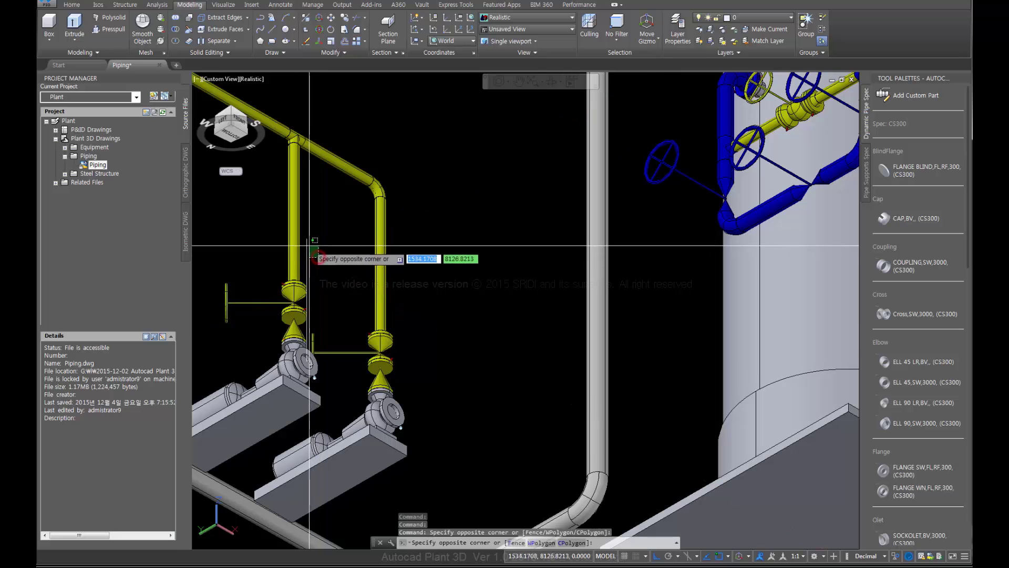
pyautogui.click(308, 244)
pyautogui.click(309, 243)
pyautogui.click(303, 242)
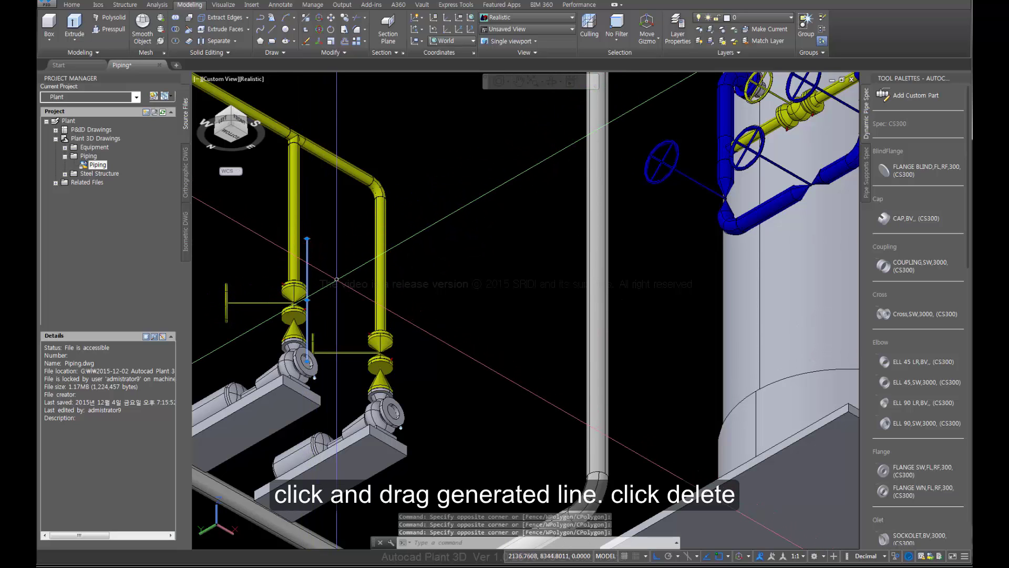
pyautogui.press('Delete')
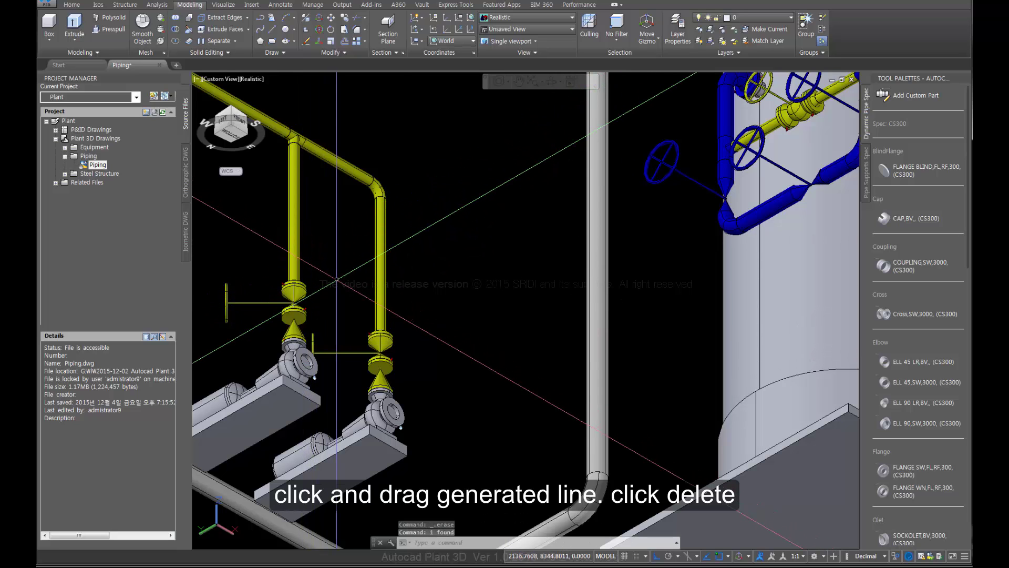
# - Draw a connected line from the rear pump's nozzle node, 500 straight outward and then 1500 upward
pyautogui.click(274, 30)
pyautogui.scroll(3, 316, 368)
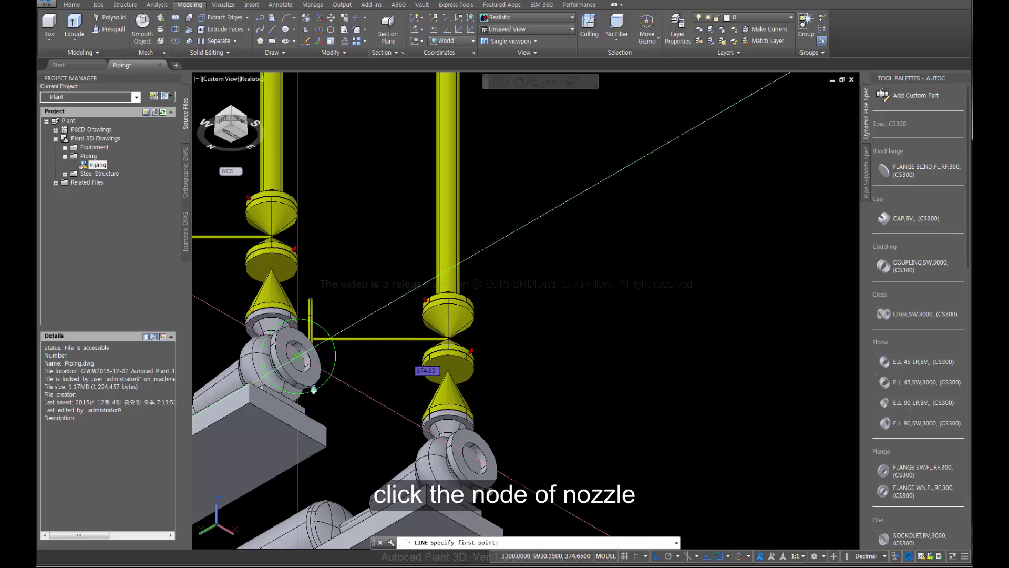
pyautogui.click(298, 356)
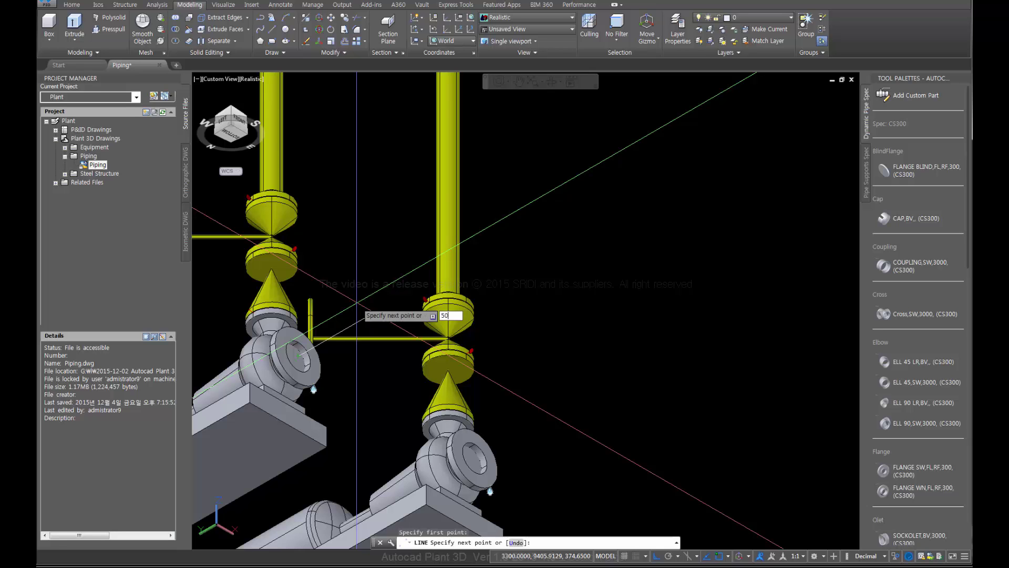
pyautogui.scroll(-2, 357, 276)
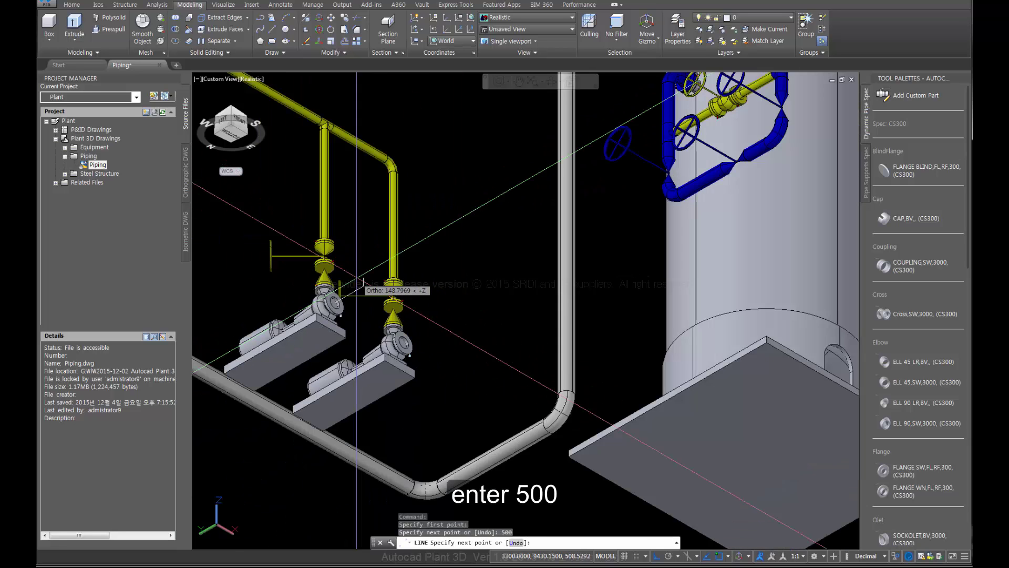
pyautogui.moveTo(363, 249); pyautogui.dragTo(324, 326, button='middle')
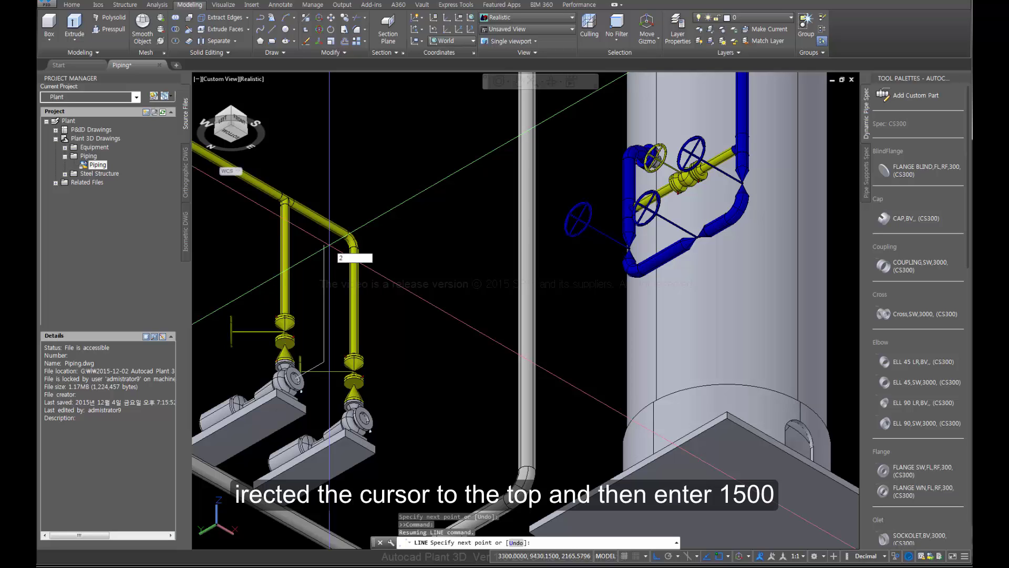
pyautogui.write('00')
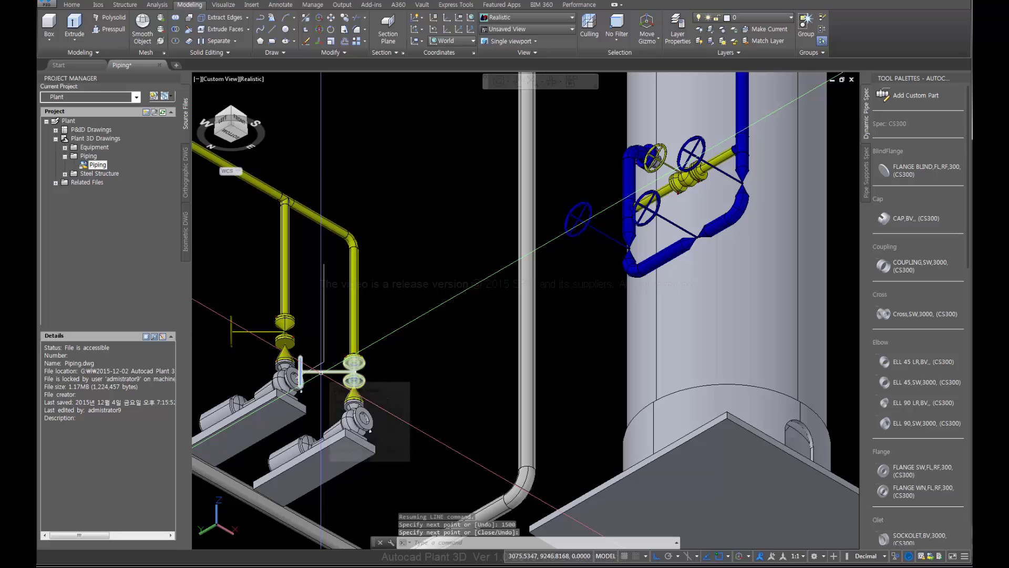
# - Start copying both line segments at the rear pump, using the node of its nozzle as the base point
pyautogui.scroll(3, 321, 372)
pyautogui.click(331, 358)
pyautogui.click(316, 332)
pyautogui.scroll(-2, 316, 333)
pyautogui.click(318, 394)
pyautogui.scroll(-2, 318, 393)
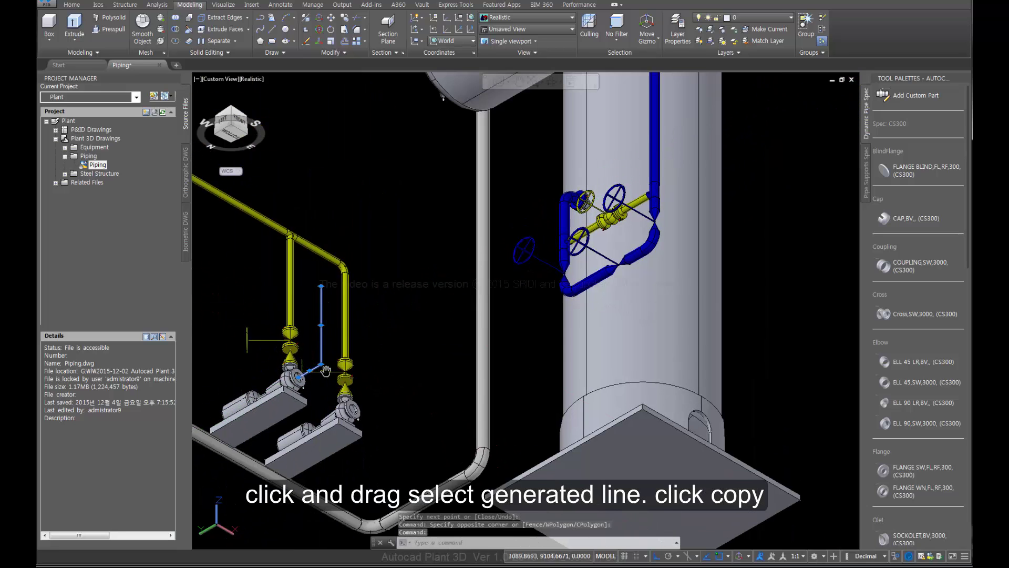
pyautogui.click(345, 18)
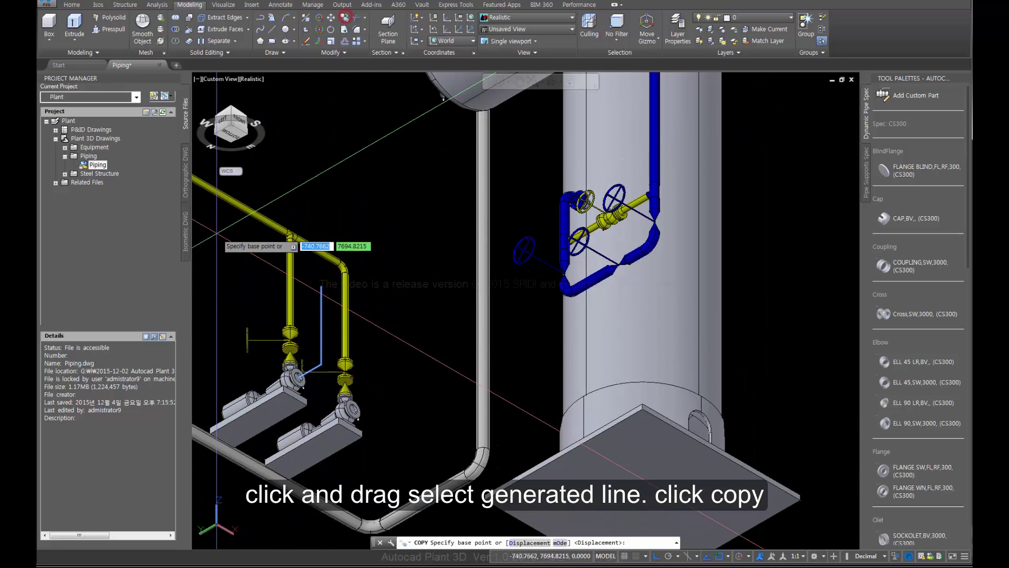
pyautogui.scroll(5, 312, 371)
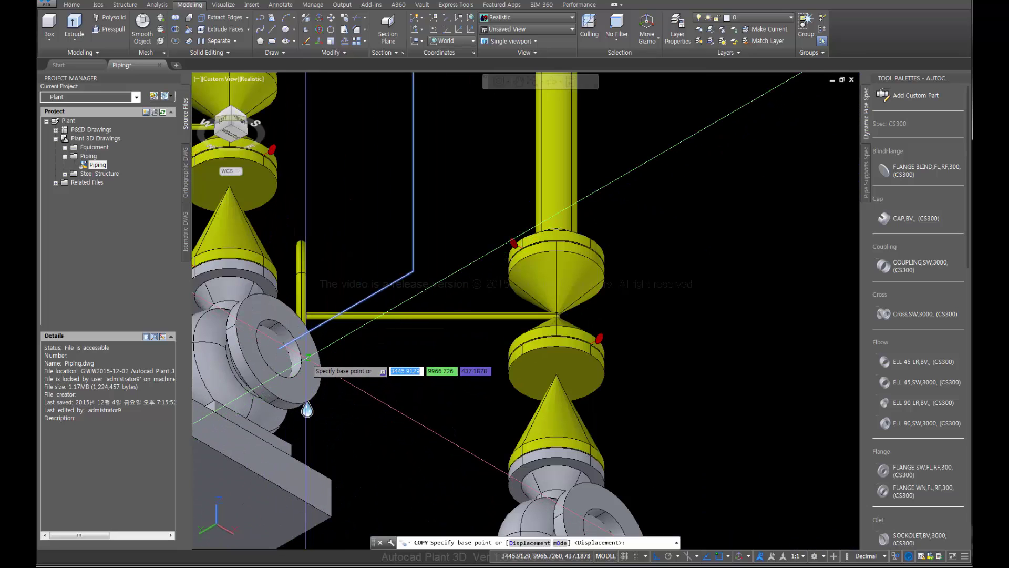
pyautogui.keyDown('shift'); pyautogui.rightClick(311, 337); pyautogui.keyUp('shift')
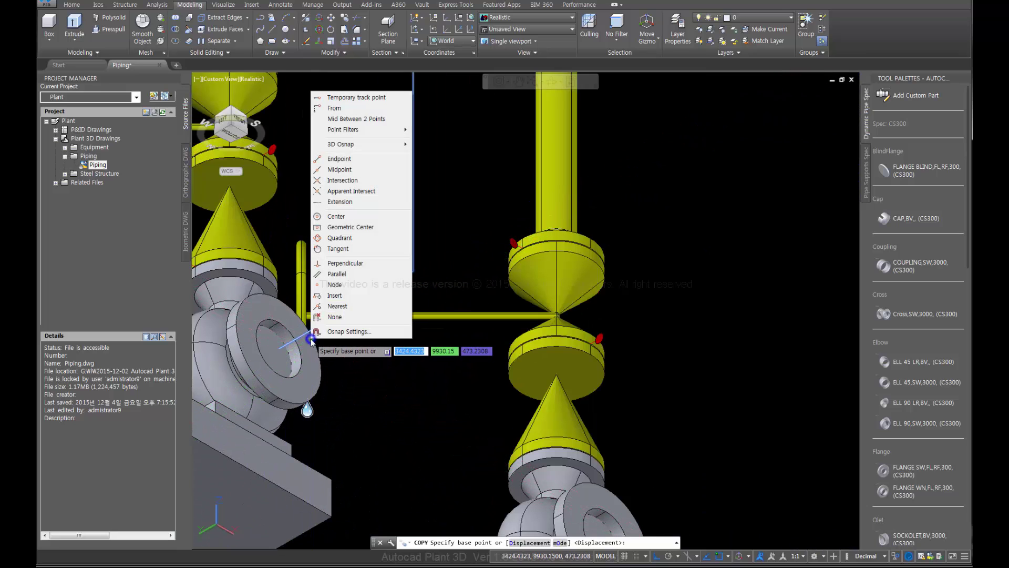
pyautogui.click(336, 286)
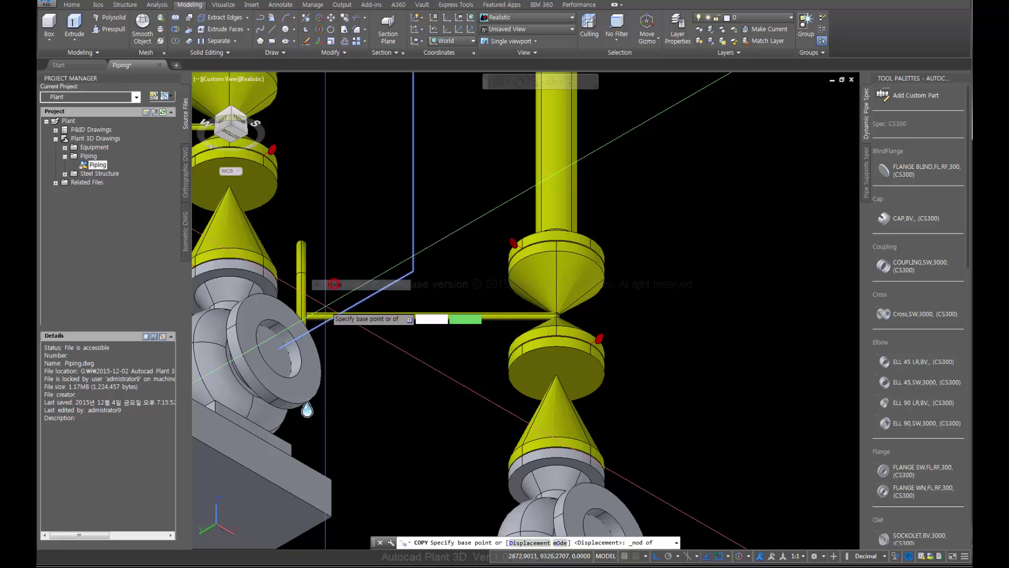
pyautogui.click(318, 345)
# - Place the copied line segments at the node of the front pump's nozzle and finish the copy
pyautogui.scroll(-5, 327, 345)
pyautogui.scroll(4, 436, 385)
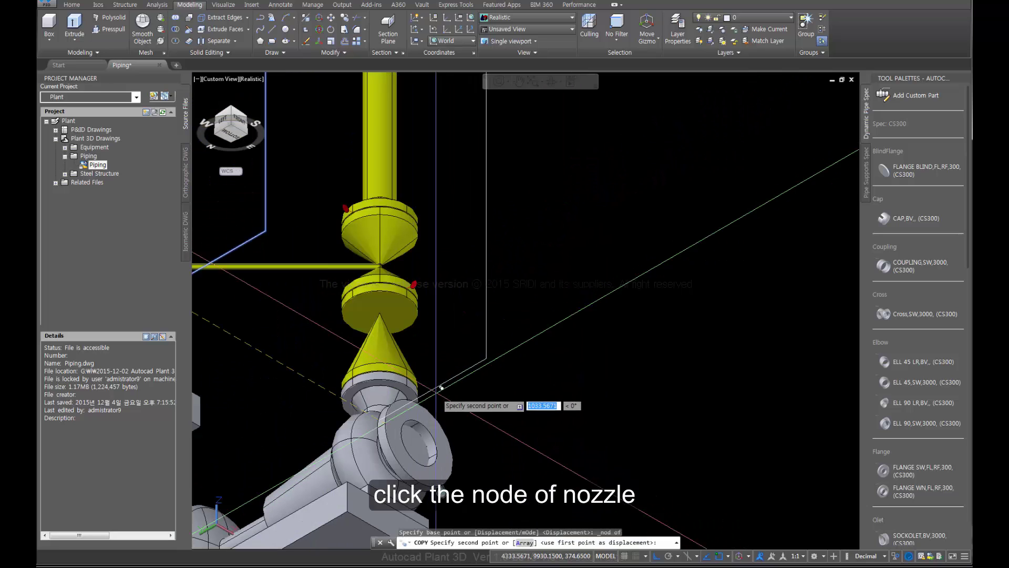
pyautogui.moveTo(442, 435); pyautogui.dragTo(362, 352, button='middle')
pyautogui.scroll(2, 362, 350)
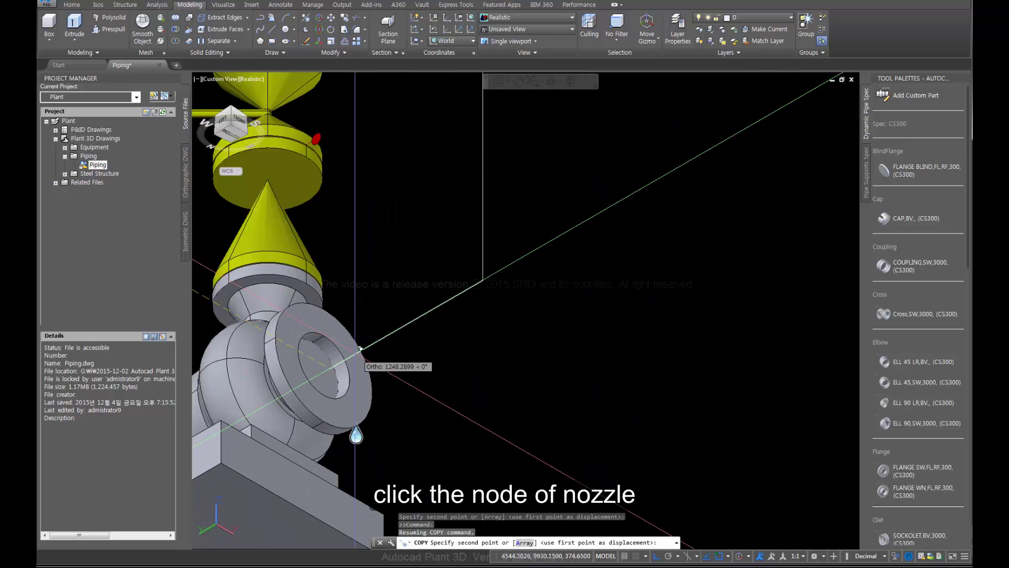
pyautogui.click(324, 365)
pyautogui.scroll(-6, 320, 401)
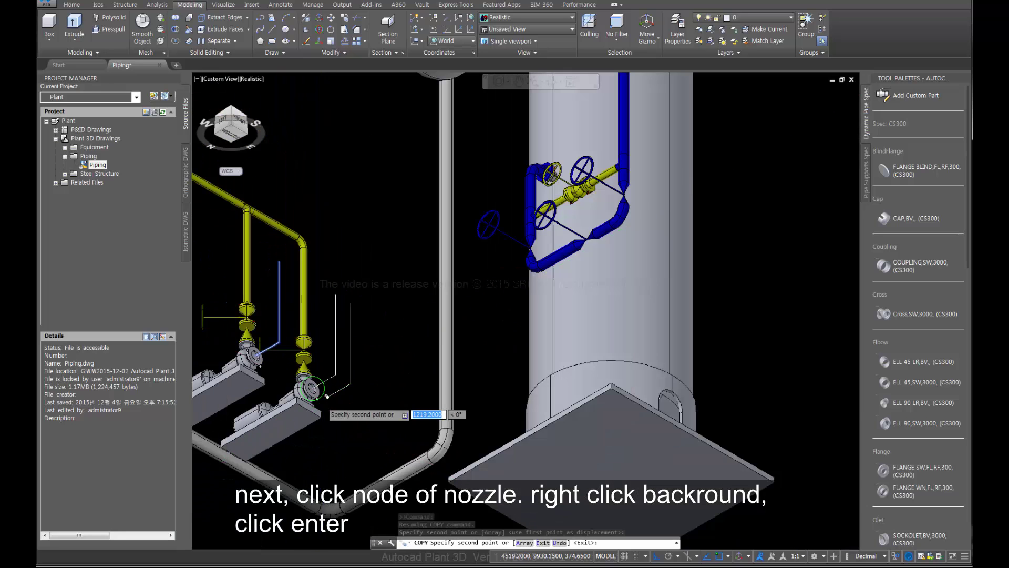
pyautogui.moveTo(325, 245); pyautogui.dragTo(351, 280, button='middle')
pyautogui.rightClick(356, 274)
pyautogui.click(370, 285)
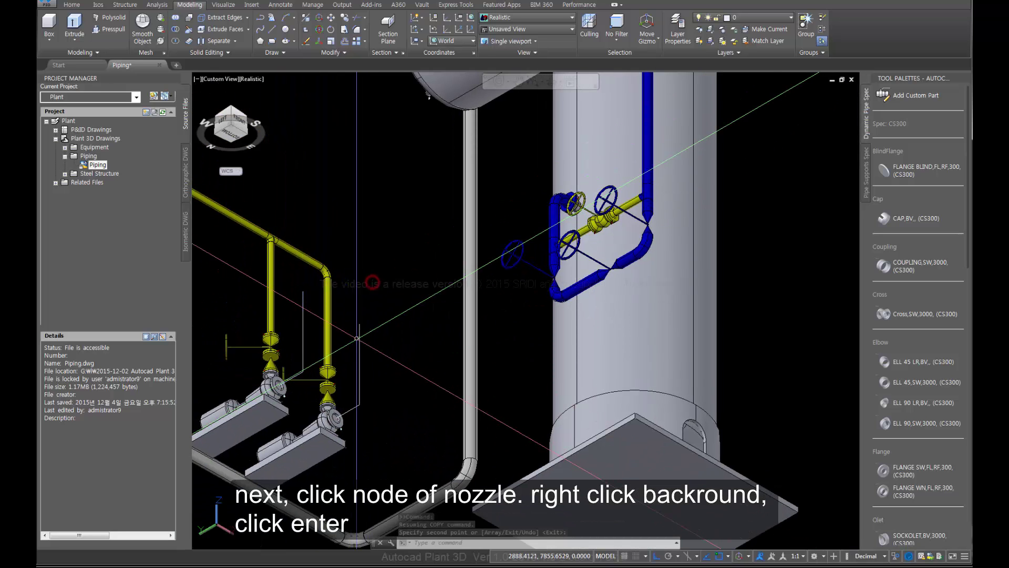
# - Draw a line 1000 straight down from the node of the nozzle under the horizontal vessel beside the tower
pyautogui.scroll(-3, 330, 334)
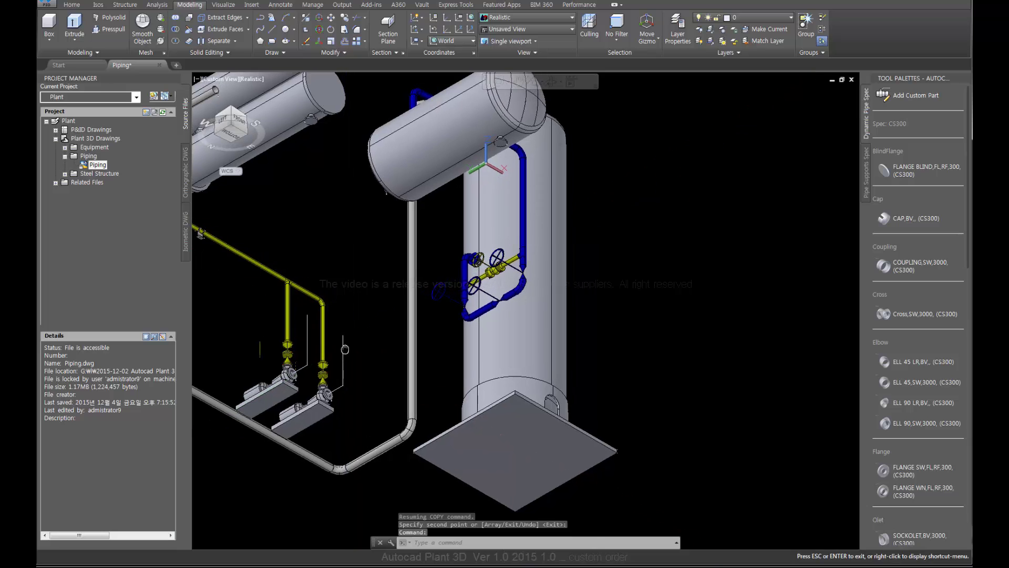
pyautogui.moveTo(344, 348); pyautogui.dragTo(350, 353, button='middle')
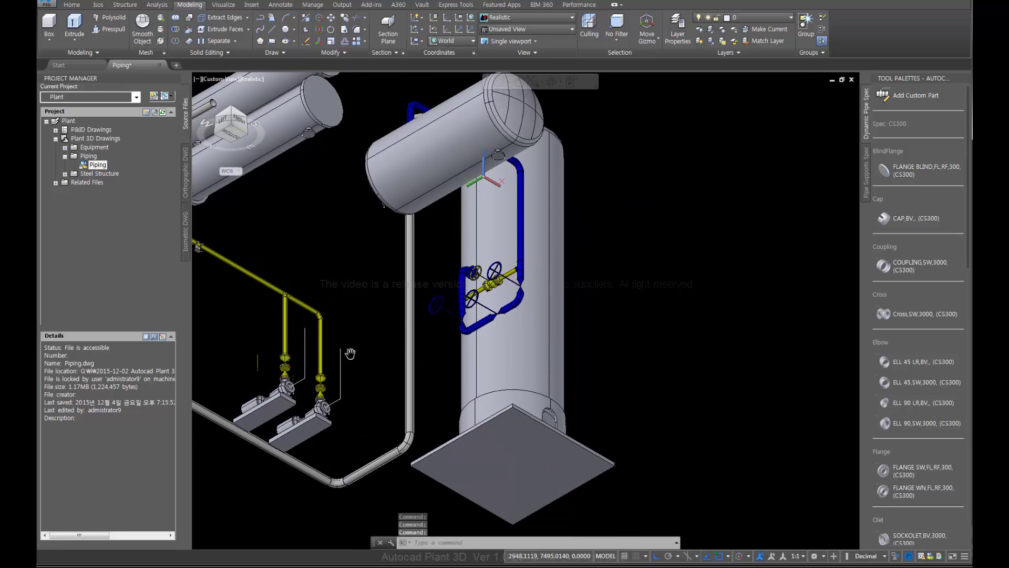
pyautogui.moveTo(350, 305)
pyautogui.mouseDown(button='middle')
pyautogui.moveTo(349, 333)
pyautogui.moveTo(351, 301)
pyautogui.mouseUp(button='middle')
pyautogui.click(272, 29)
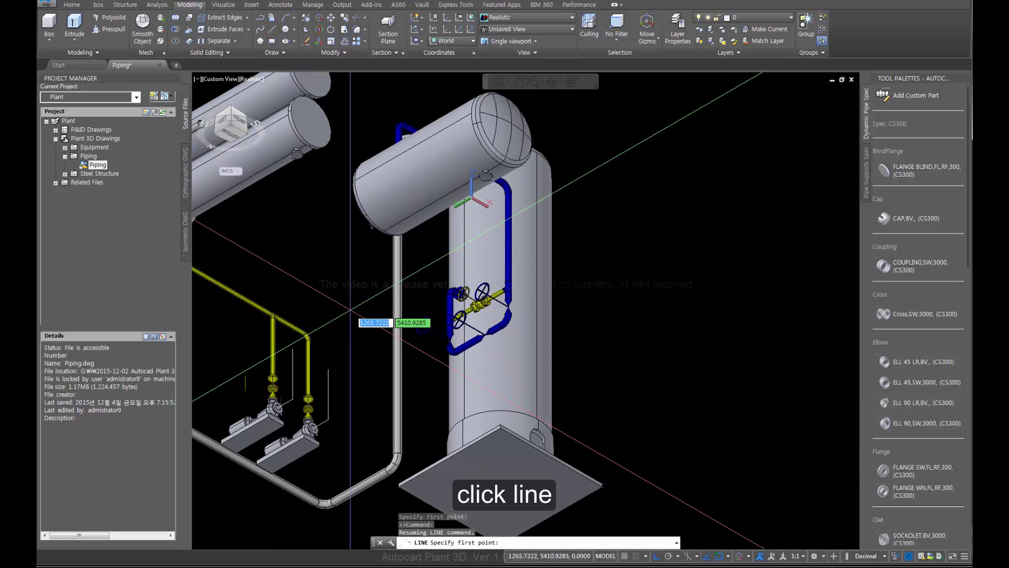
pyautogui.scroll(4, 526, 209)
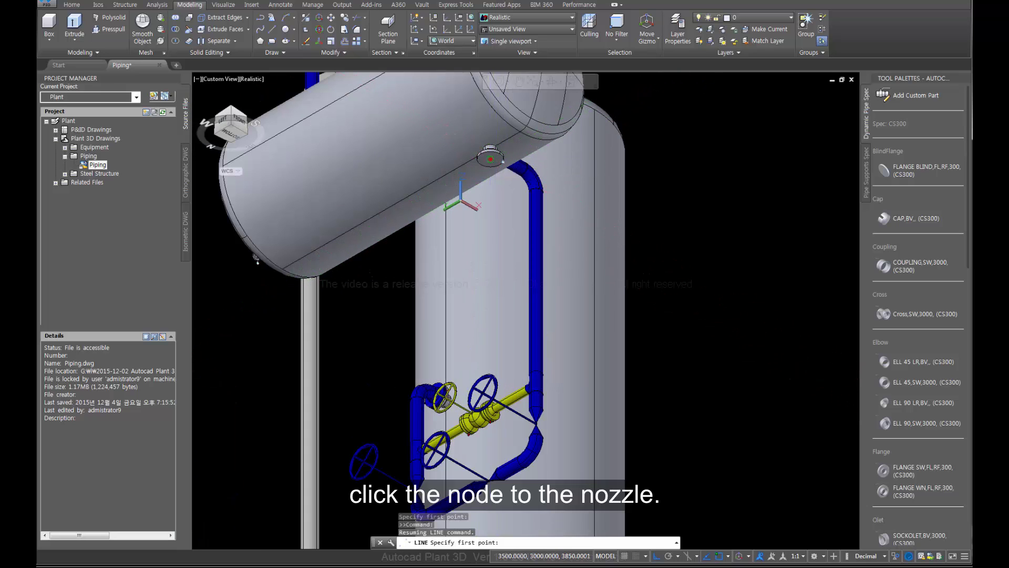
pyautogui.click(490, 158)
pyautogui.scroll(-2, 495, 188)
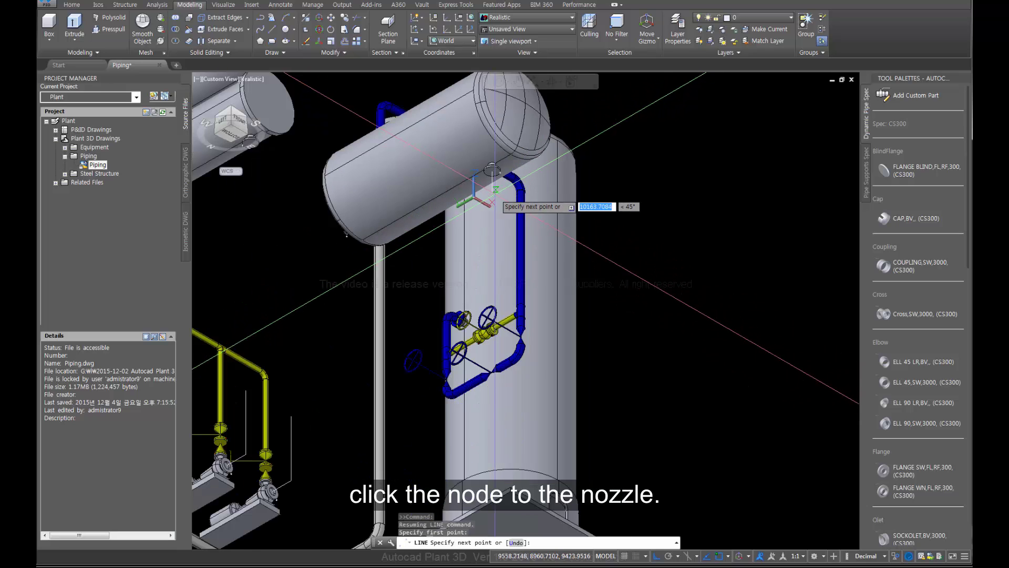
pyautogui.scroll(2, 491, 200)
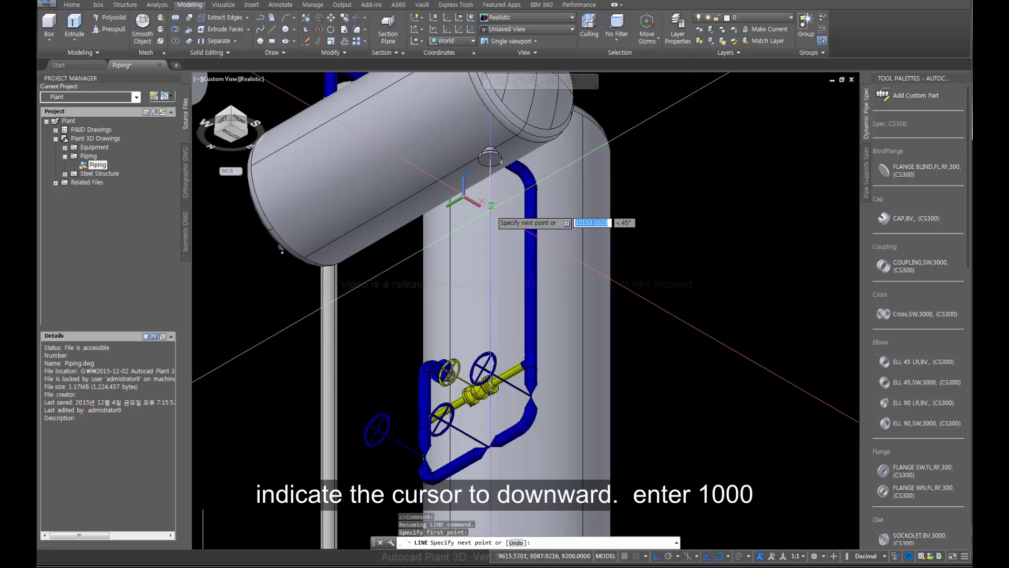
pyautogui.write('000')
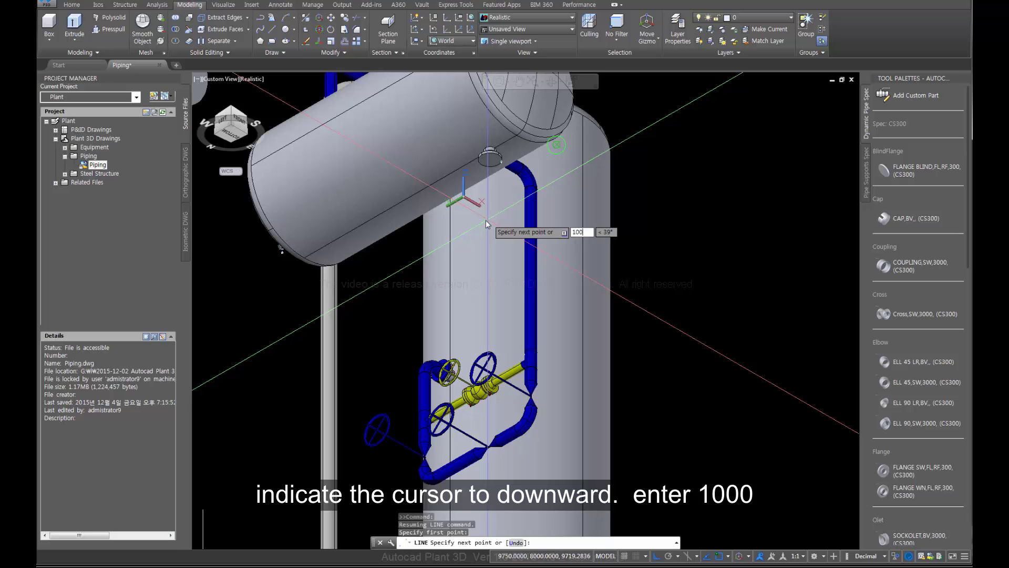
pyautogui.press('Return')
# - Continue the line horizontally from the lower end of the vessel nozzle's vertical segment toward the exchangers and finish the line
pyautogui.scroll(-2, 441, 254)
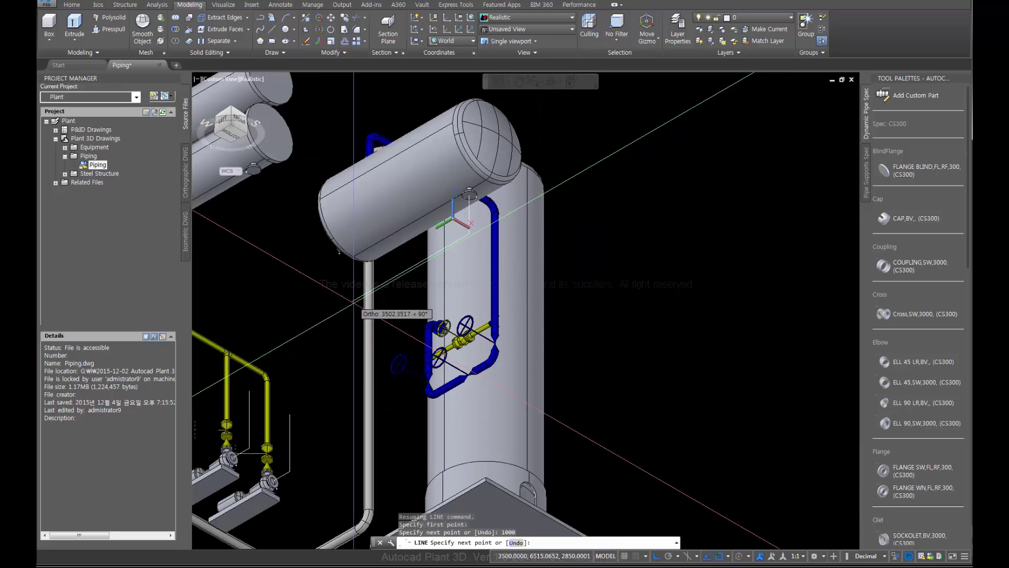
pyautogui.moveTo(311, 338); pyautogui.dragTo(348, 320, button='middle')
pyautogui.scroll(2, 305, 365)
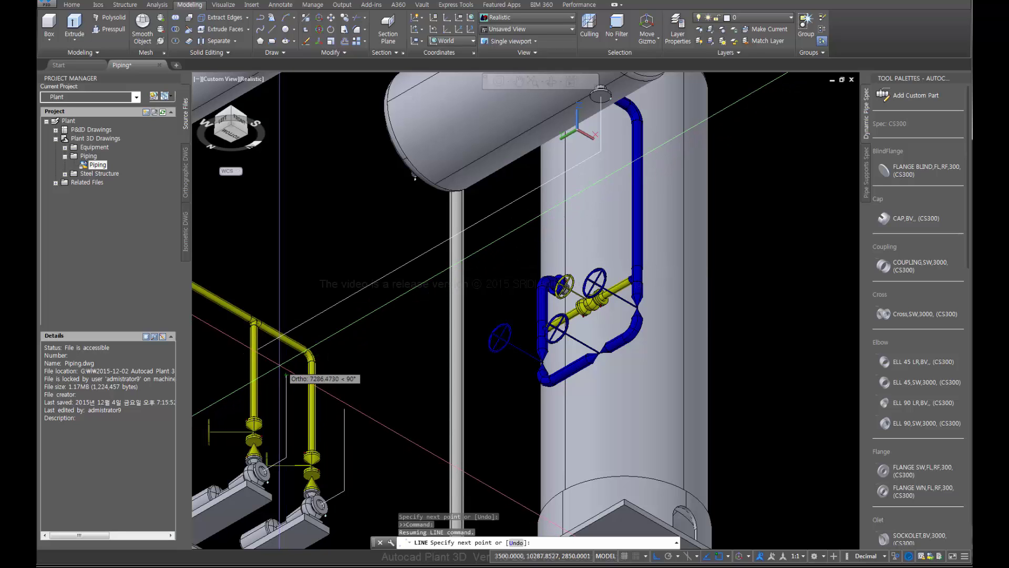
pyautogui.scroll(-1, 282, 366)
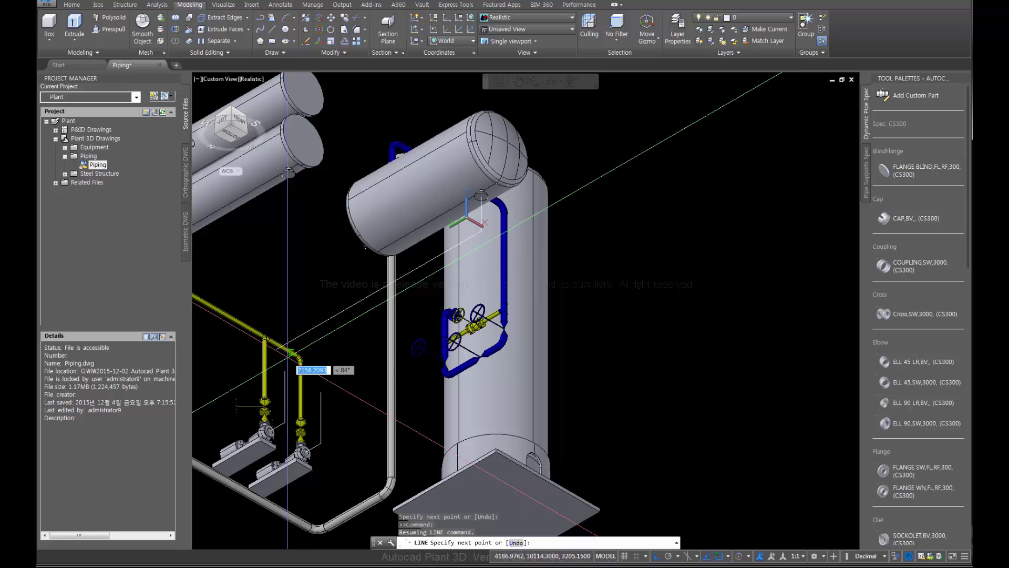
pyautogui.scroll(1, 284, 365)
pyautogui.scroll(1, 276, 367)
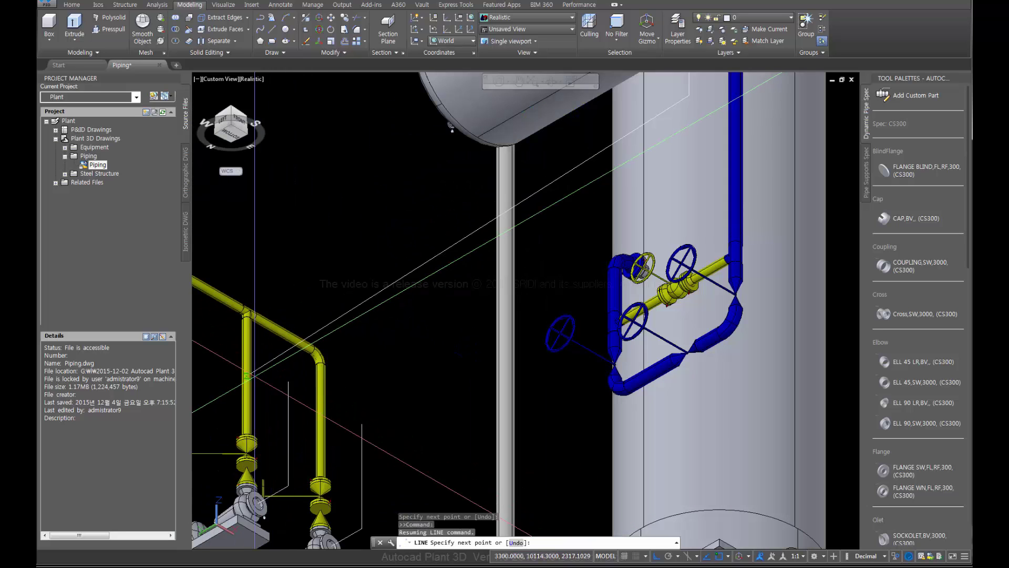
pyautogui.scroll(-1, 233, 369)
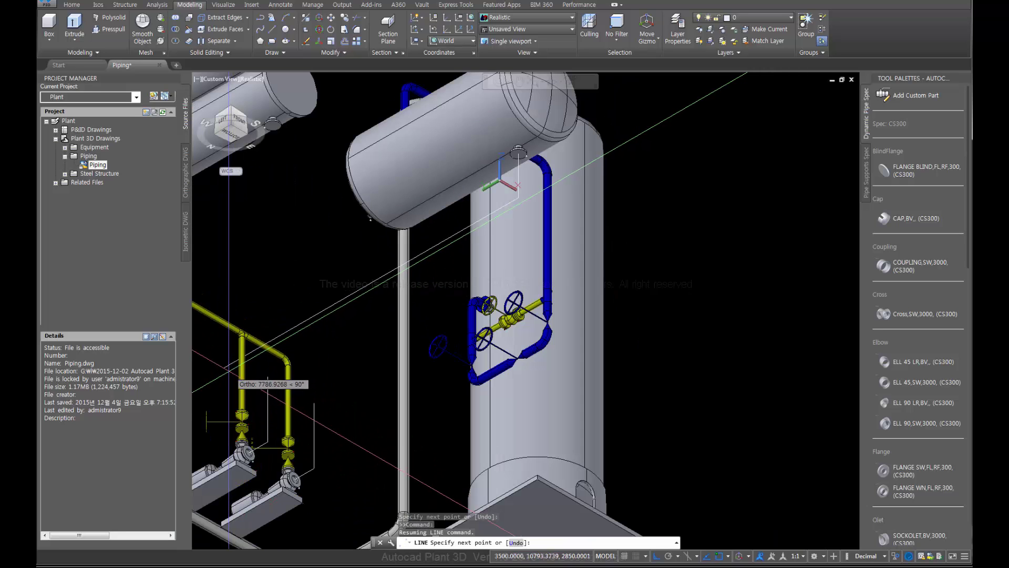
pyautogui.scroll(-1, 226, 373)
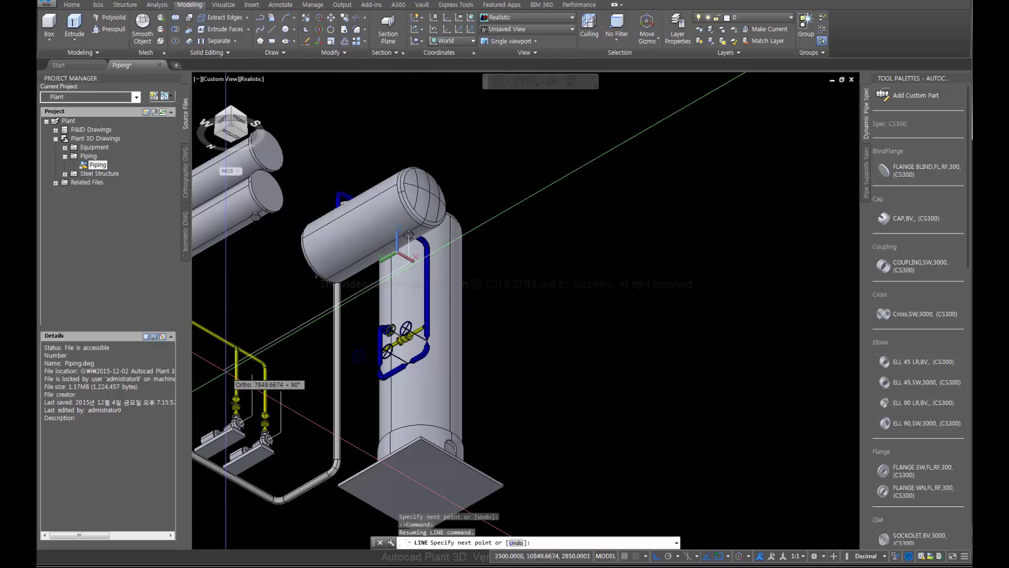
pyautogui.click(317, 181)
pyautogui.rightClick(318, 181)
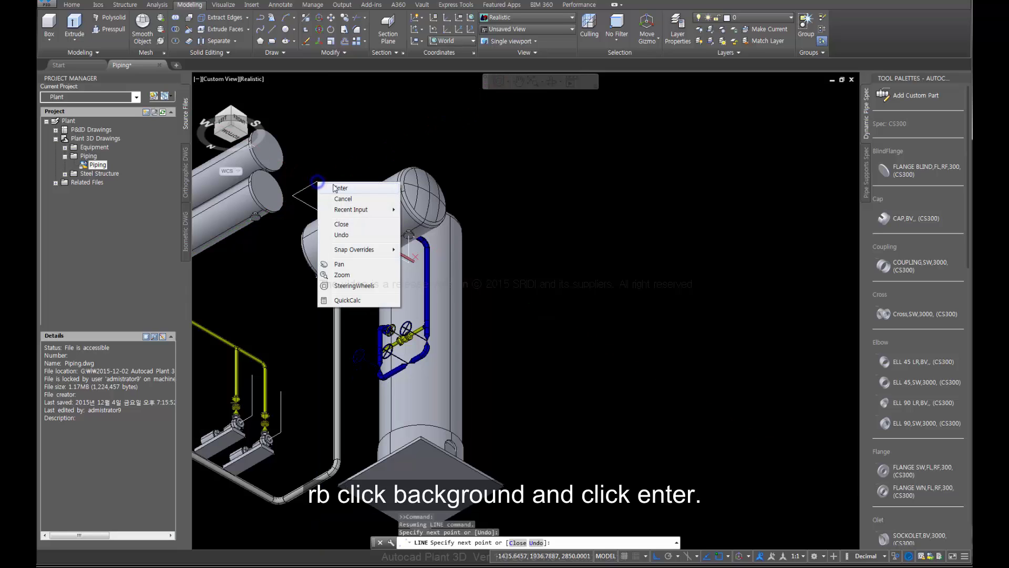
pyautogui.click(334, 186)
# - Draw a line connecting the upper endpoints of the two pumps' vertical guide lines
pyautogui.moveTo(334, 185); pyautogui.dragTo(357, 180, button='middle')
pyautogui.scroll(3, 295, 323)
pyautogui.scroll(-4, 298, 324)
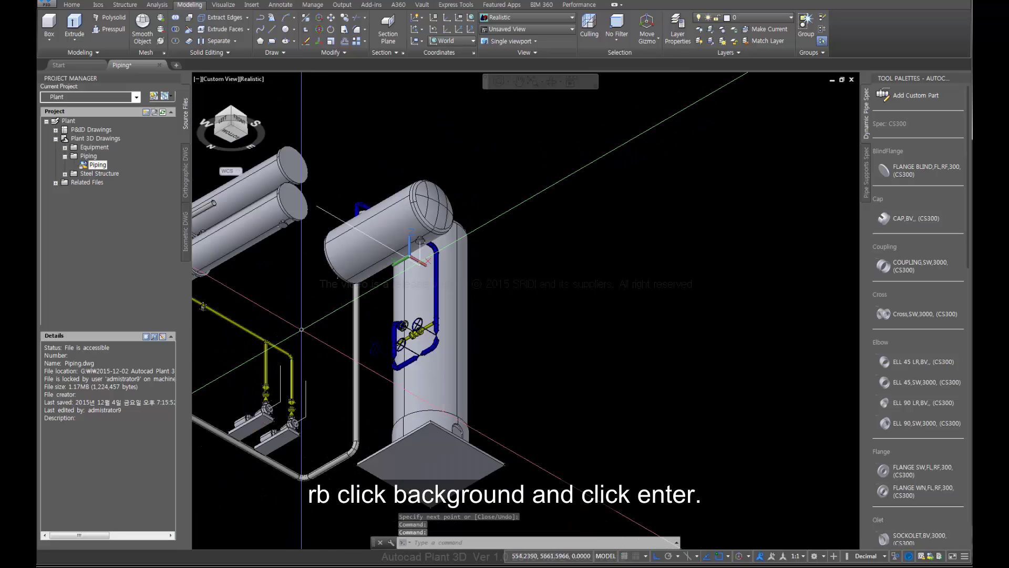
pyautogui.moveTo(303, 323); pyautogui.dragTo(307, 335, button='middle')
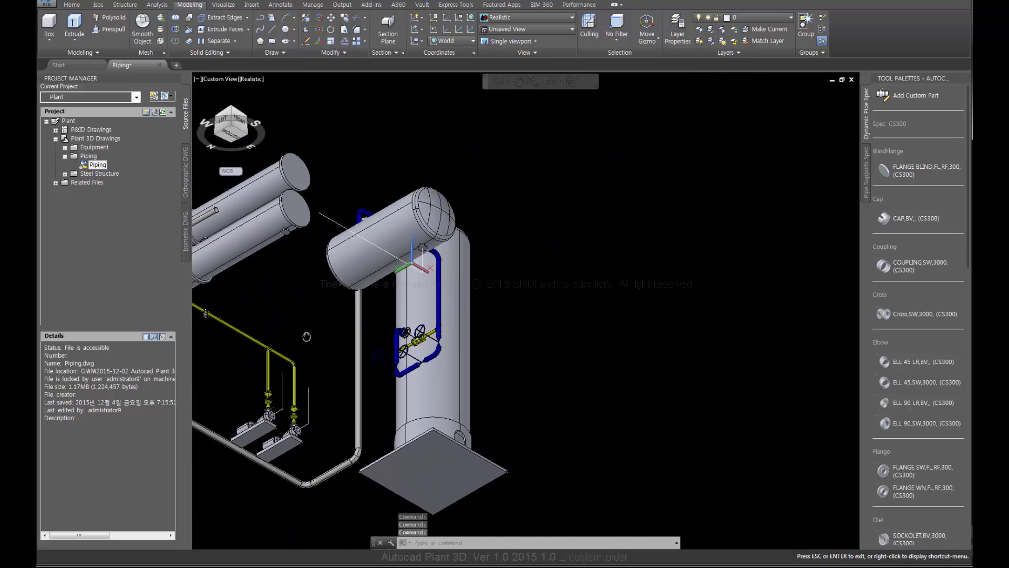
pyautogui.click(273, 30)
pyautogui.scroll(2, 316, 386)
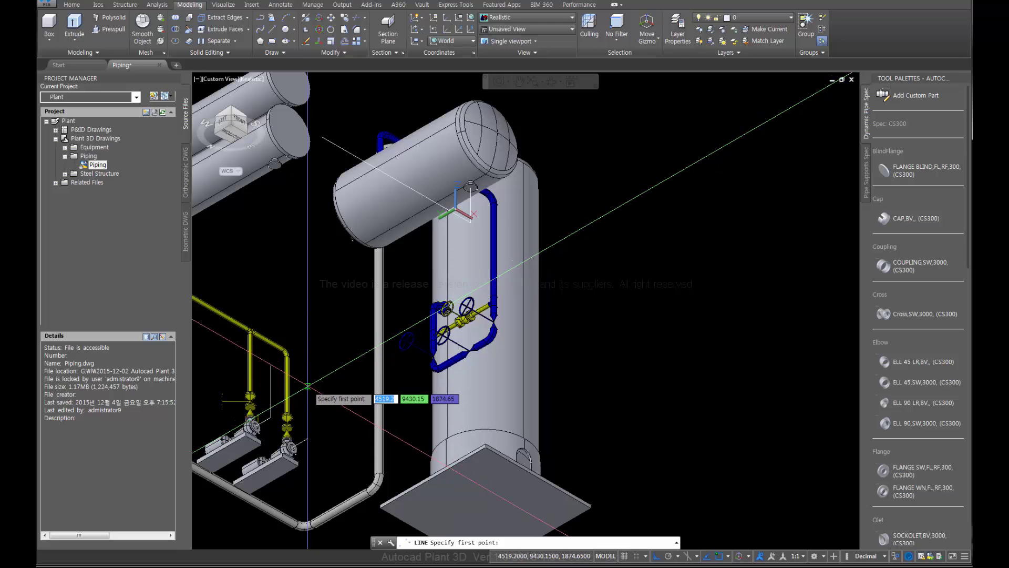
pyautogui.keyDown('shift'); pyautogui.rightClick(308, 386); pyautogui.keyUp('shift')
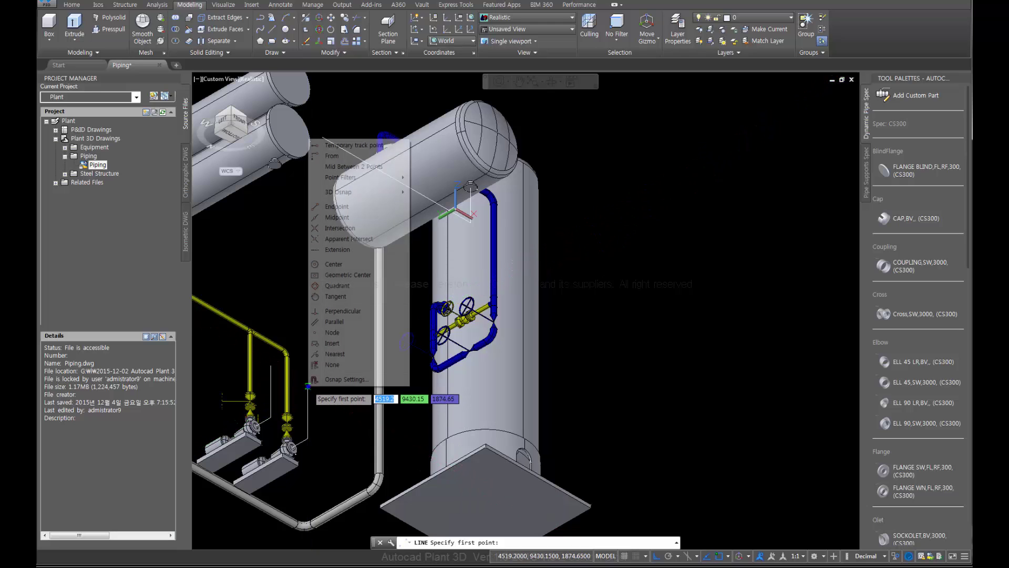
pyautogui.click(329, 208)
pyautogui.click(309, 388)
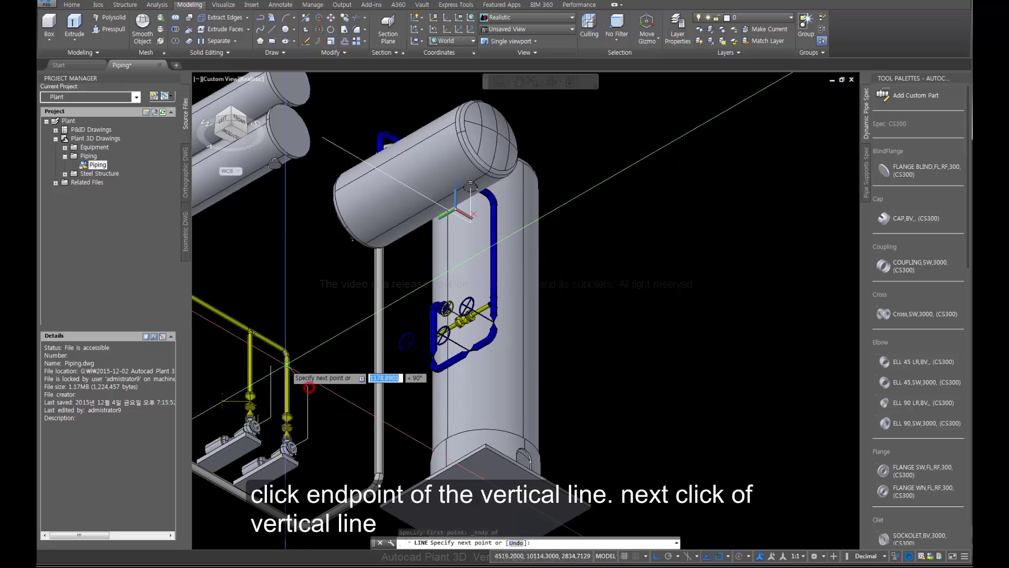
pyautogui.click(270, 365)
pyautogui.rightClick(309, 356)
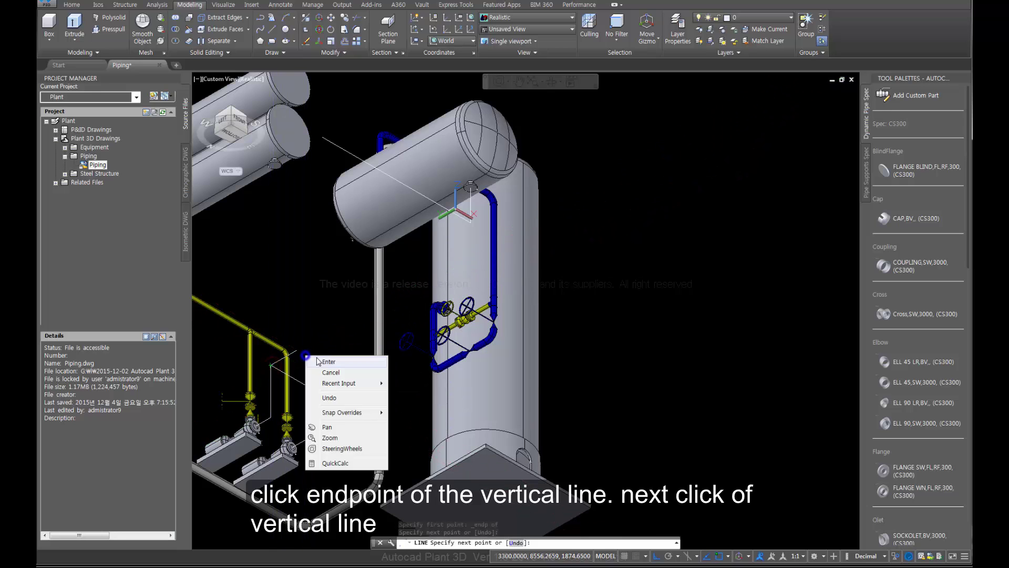
pyautogui.click(320, 360)
# - Stretch the upper end of the rear pump's vertical guide line 1000 straight upward
pyautogui.moveTo(315, 374); pyautogui.dragTo(318, 402, button='middle')
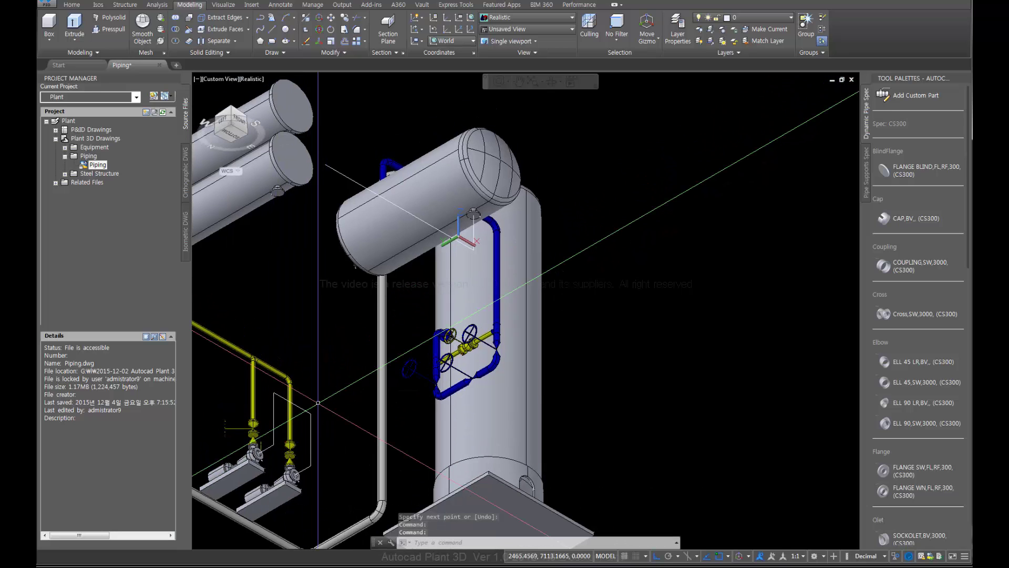
pyautogui.click(283, 414)
pyautogui.click(269, 419)
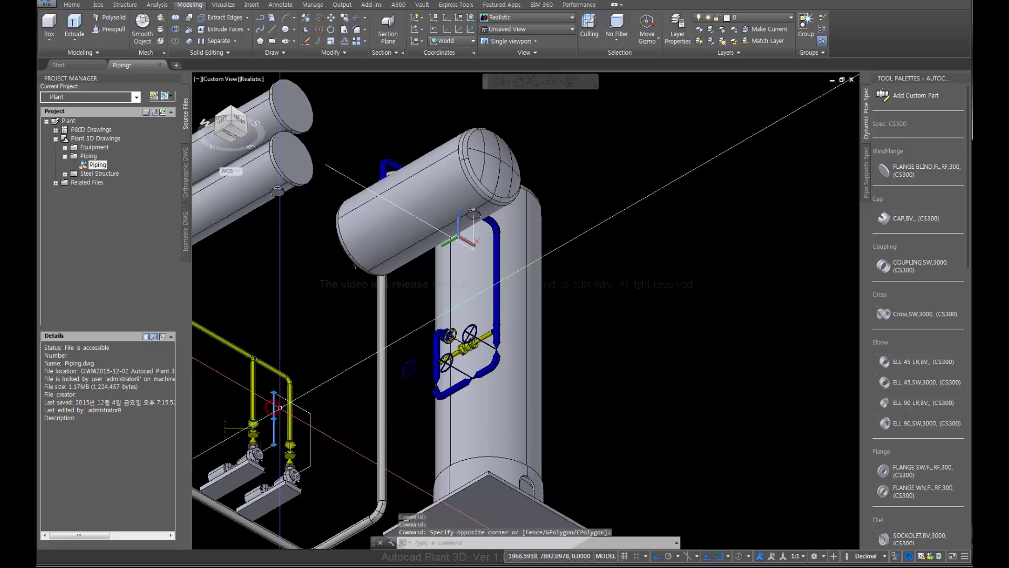
pyautogui.click(283, 392)
pyautogui.click(274, 393)
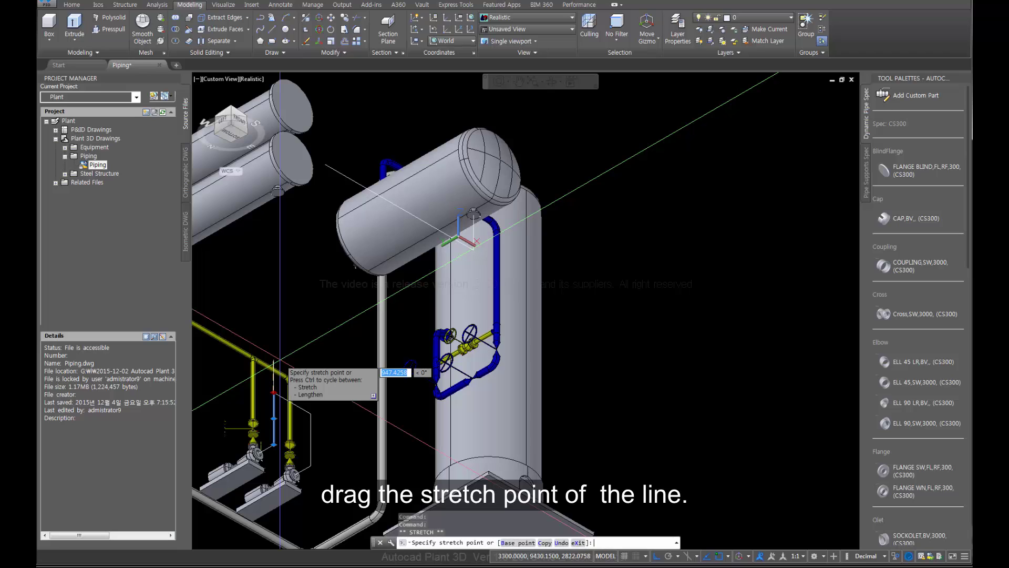
pyautogui.write('1000')
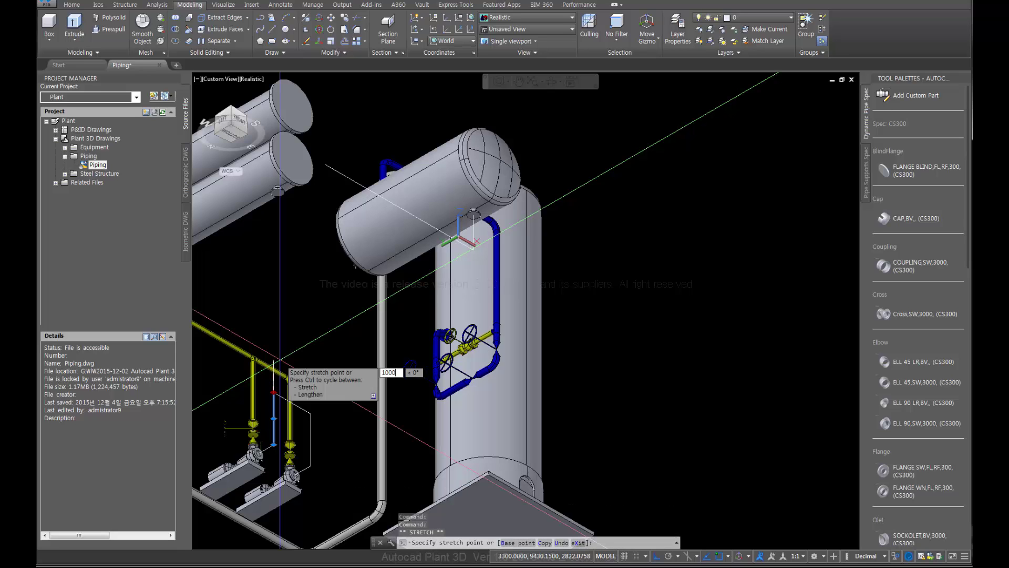
pyautogui.press('Return')
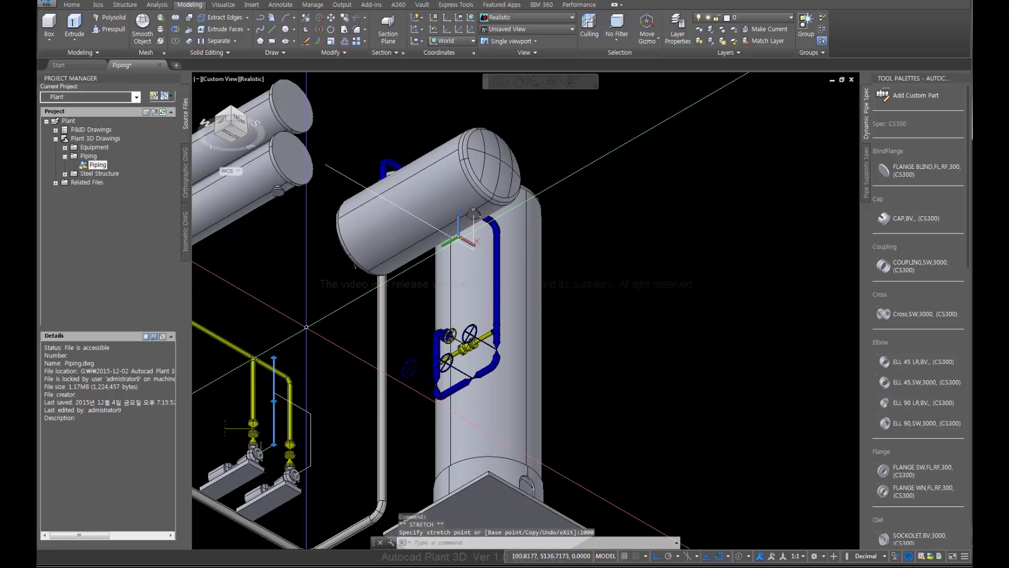
pyautogui.moveTo(307, 321); pyautogui.dragTo(310, 335, button='middle')
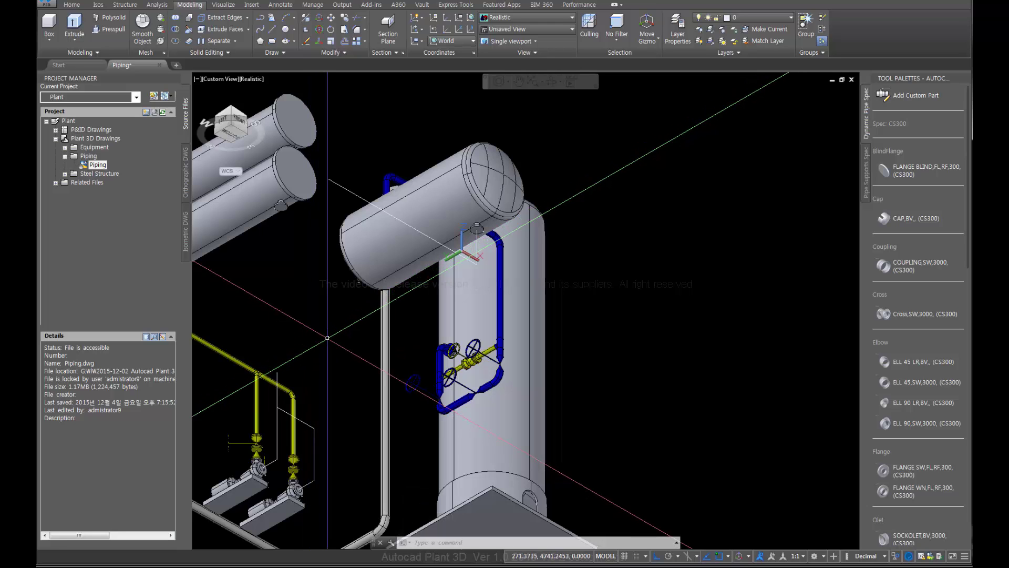
pyautogui.moveTo(335, 341)
pyautogui.mouseDown(button='middle')
pyautogui.moveTo(349, 344)
pyautogui.moveTo(318, 351)
pyautogui.moveTo(330, 353)
pyautogui.mouseUp(button='middle')
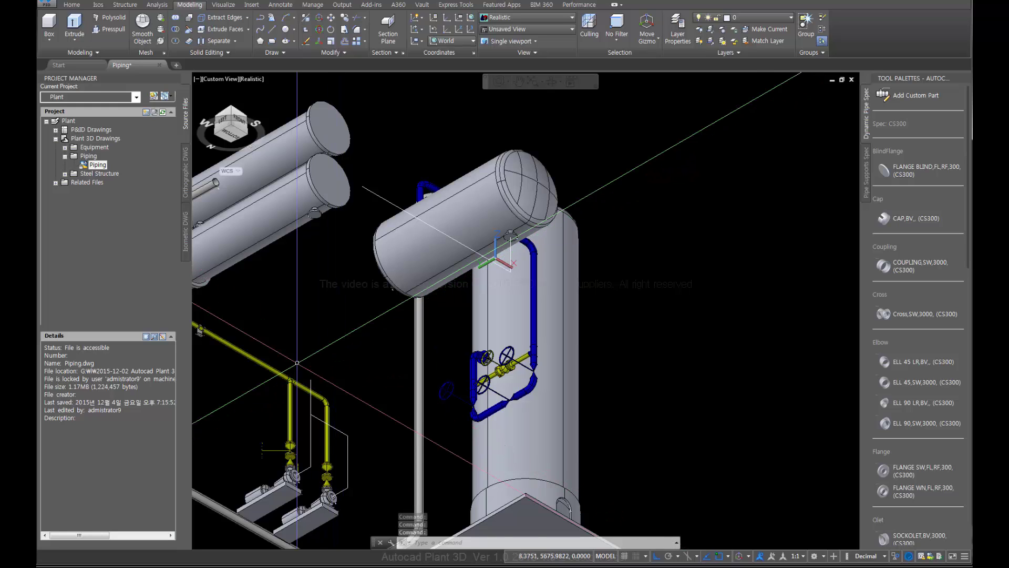
pyautogui.keyDown('shift'); pyautogui.middleClick(330, 296); pyautogui.keyUp('shift')
pyautogui.middleClick(297, 331)
pyautogui.middleClick(297, 331)
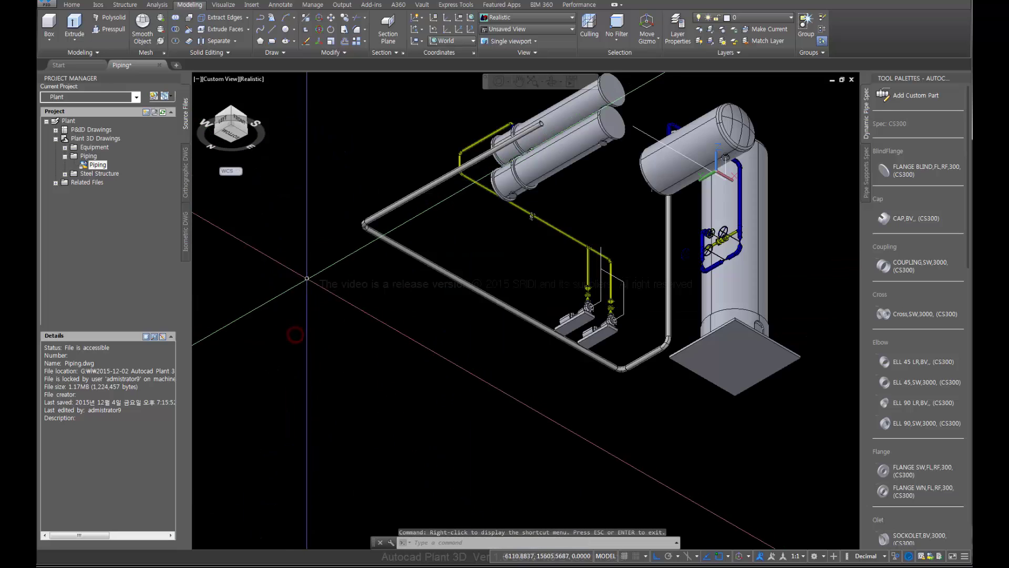
pyautogui.moveTo(628, 208); pyautogui.dragTo(412, 307, button='middle')
pyautogui.scroll(2, 454, 306)
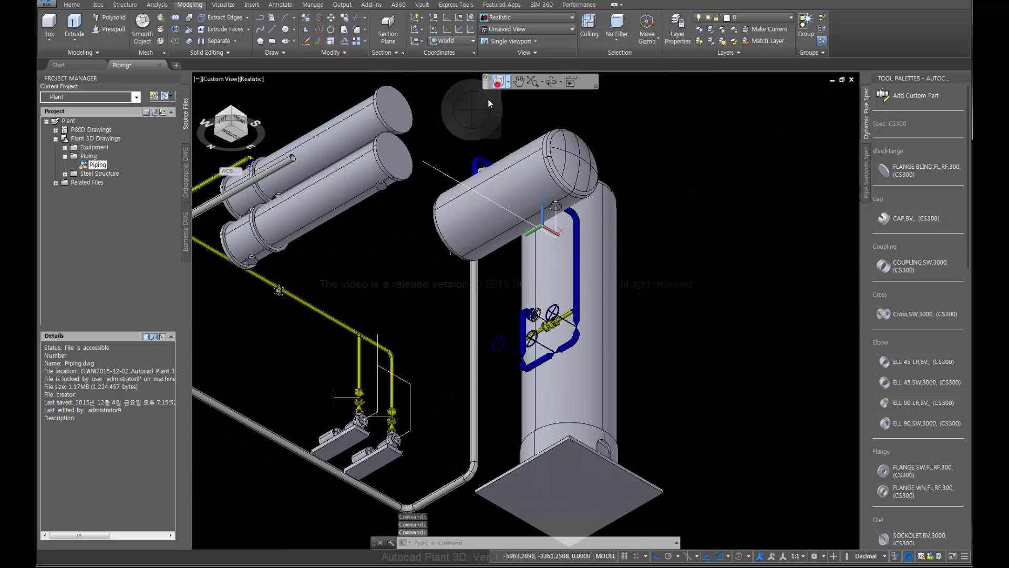
pyautogui.click(497, 82)
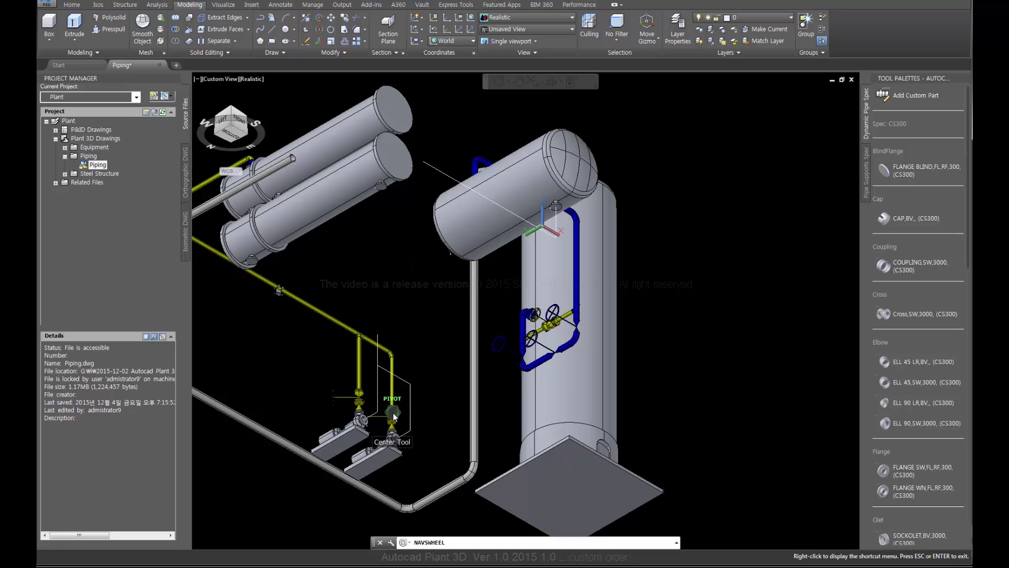
pyautogui.moveTo(394, 416); pyautogui.dragTo(395, 416)
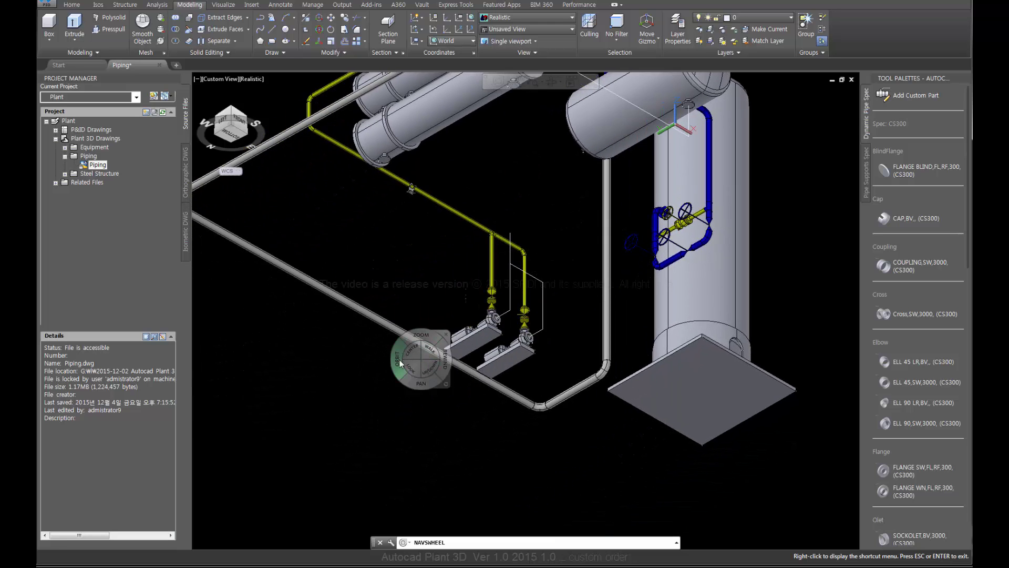
pyautogui.click(447, 335)
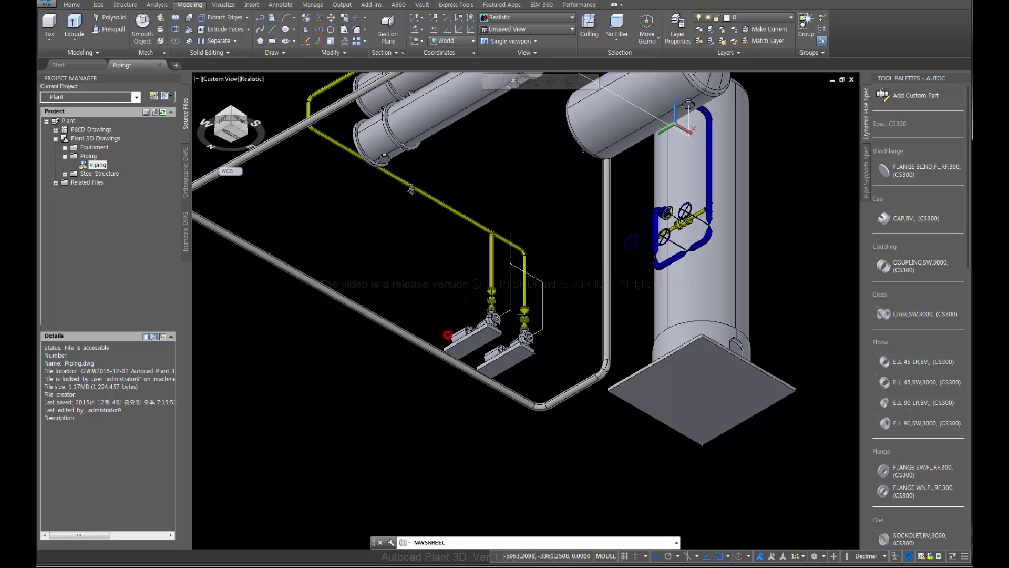
# - Shorten the horizontal guide line below the vessel nozzle by stretching its far end 1000 back toward the vessel
pyautogui.click(247, 135)
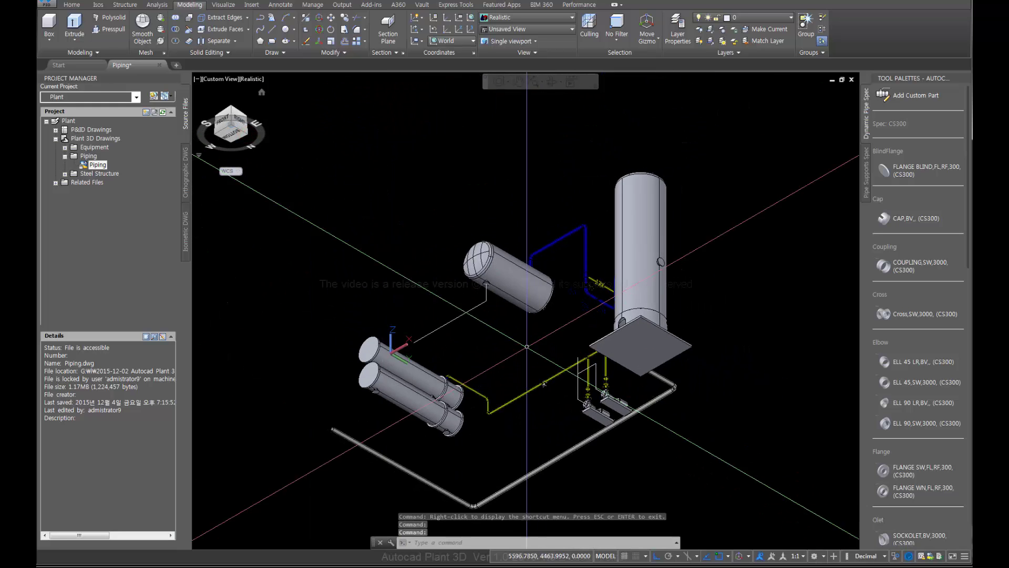
pyautogui.moveTo(527, 350); pyautogui.dragTo(334, 318, button='middle')
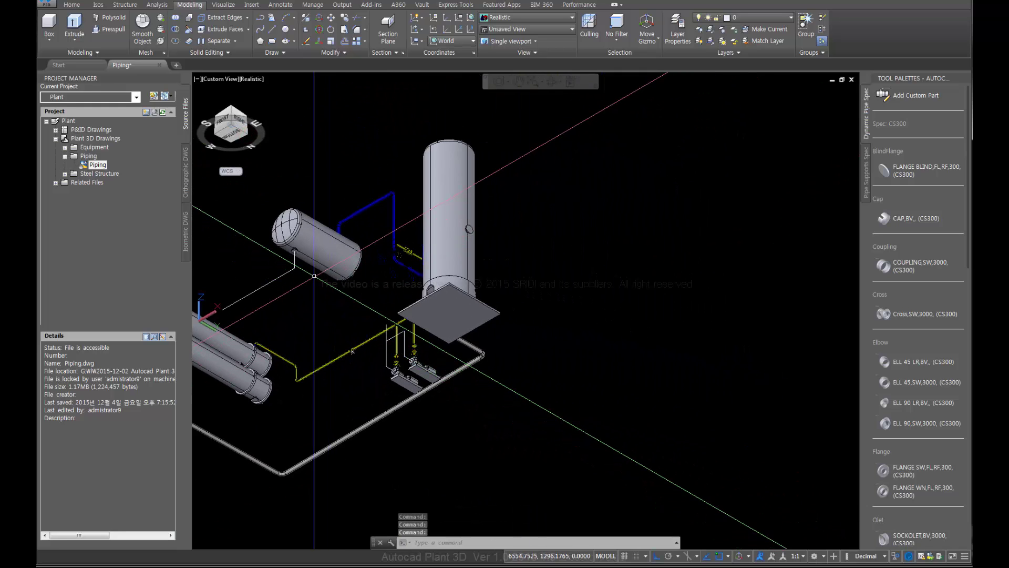
pyautogui.scroll(3, 364, 288)
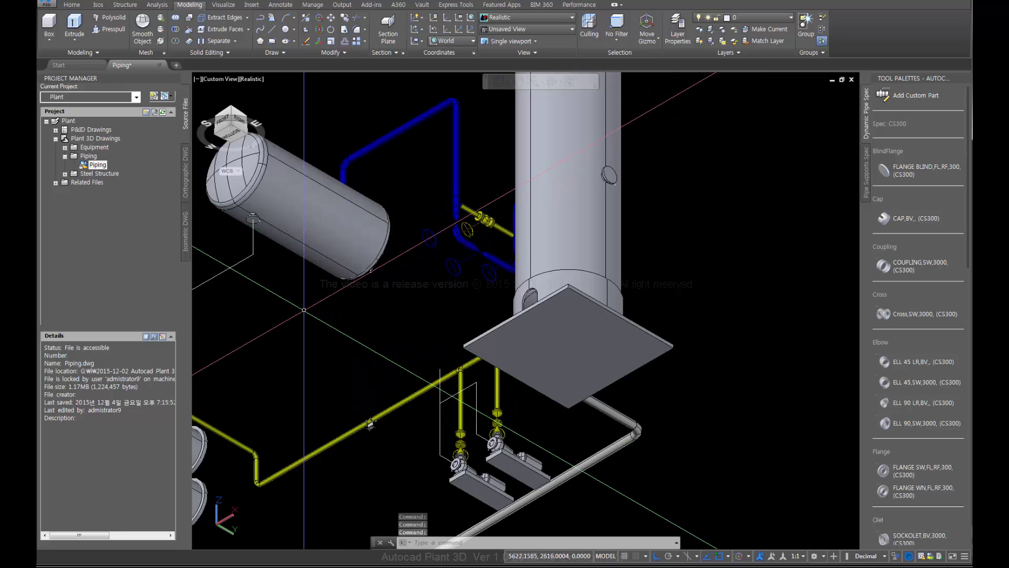
pyautogui.scroll(3, 298, 288)
pyautogui.click(298, 288)
pyautogui.click(275, 263)
pyautogui.moveTo(281, 289); pyautogui.dragTo(308, 275, button='middle')
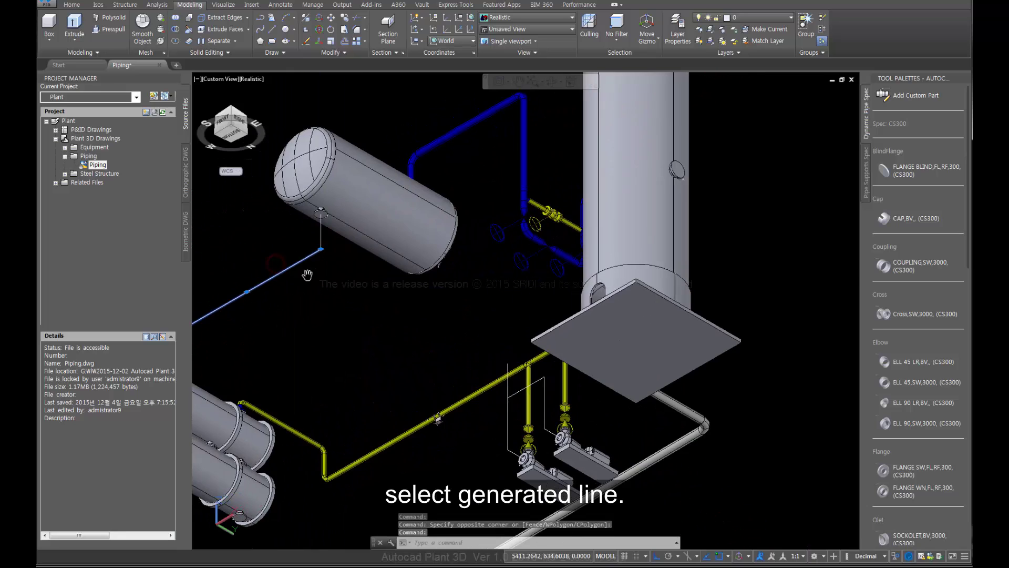
pyautogui.scroll(-4, 308, 274)
pyautogui.scroll(3, 261, 264)
pyautogui.click(208, 324)
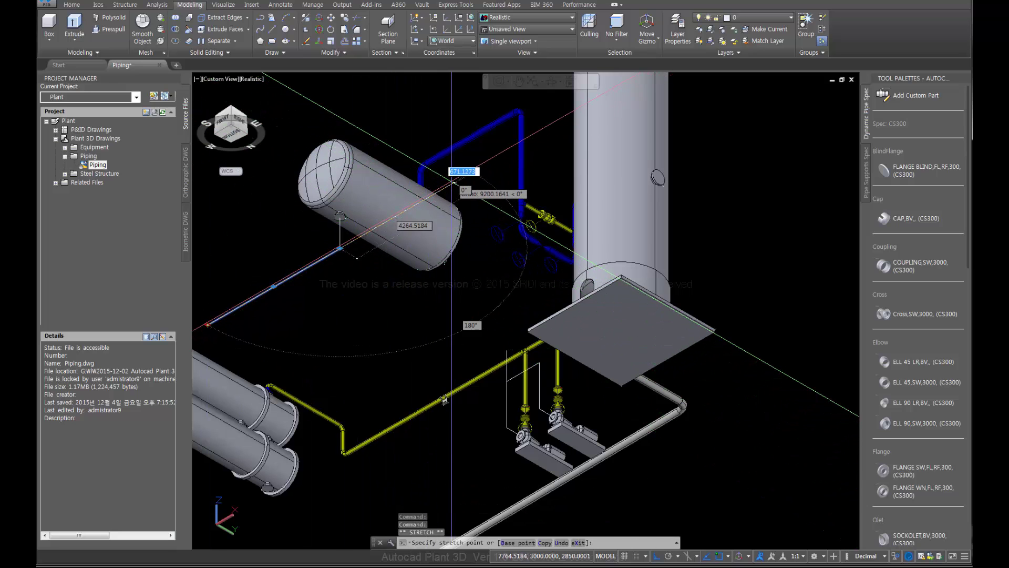
pyautogui.scroll(2, 453, 184)
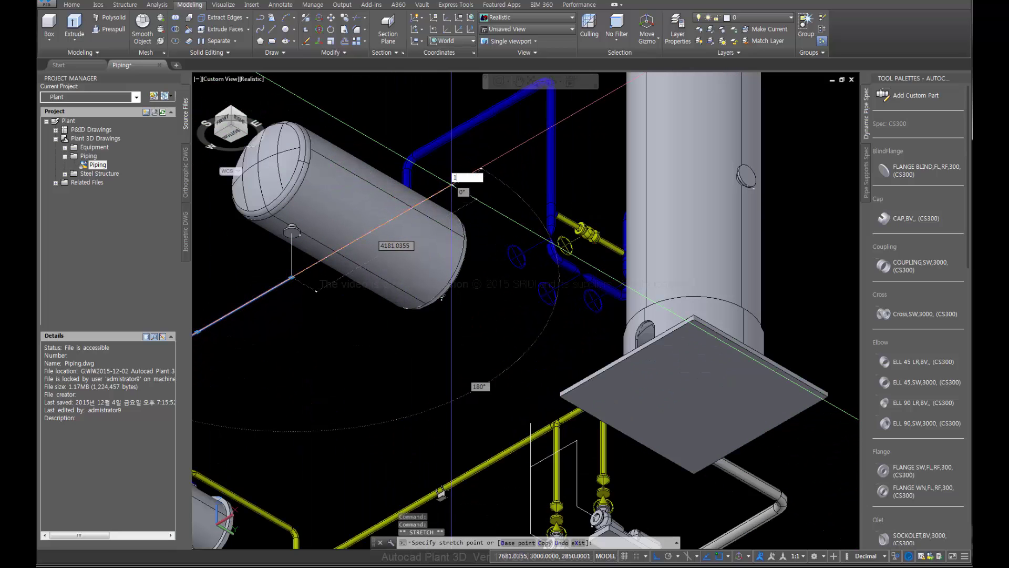
pyautogui.scroll(-2, 311, 278)
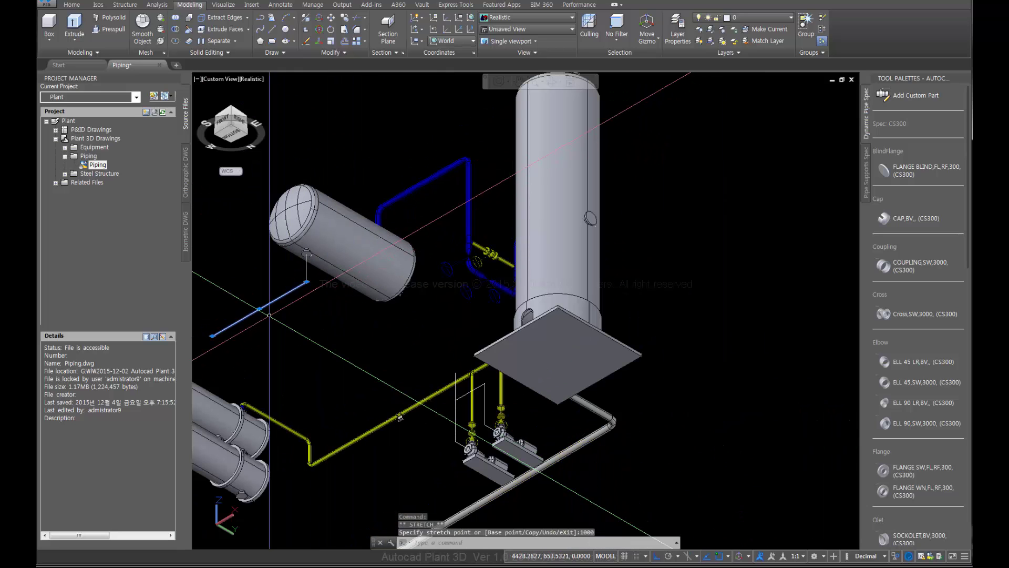
# - Move the vessel's horizontal guide line so its far endpoint sits on the lower endpoint of the vessel nozzle's vertical line
pyautogui.moveTo(261, 321); pyautogui.dragTo(297, 312, button='middle')
pyautogui.click(331, 18)
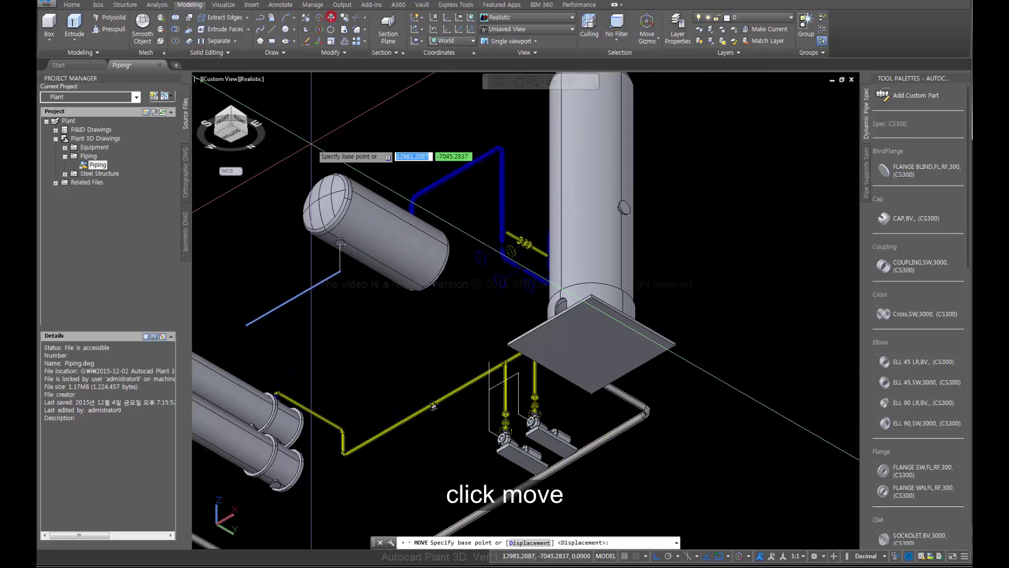
pyautogui.keyDown('shift'); pyautogui.rightClick(246, 325); pyautogui.keyUp('shift')
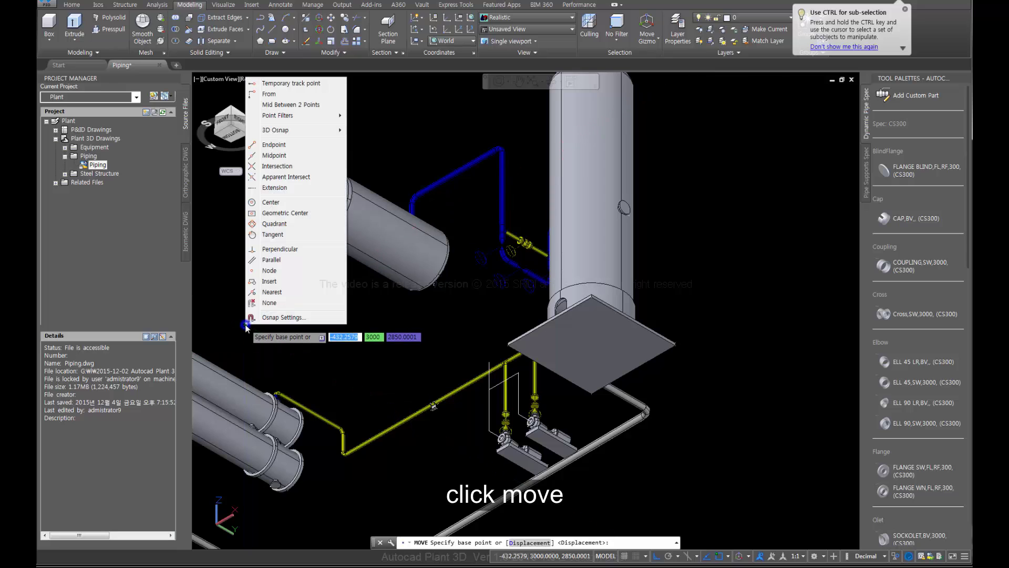
pyautogui.click(268, 145)
pyautogui.click(339, 272)
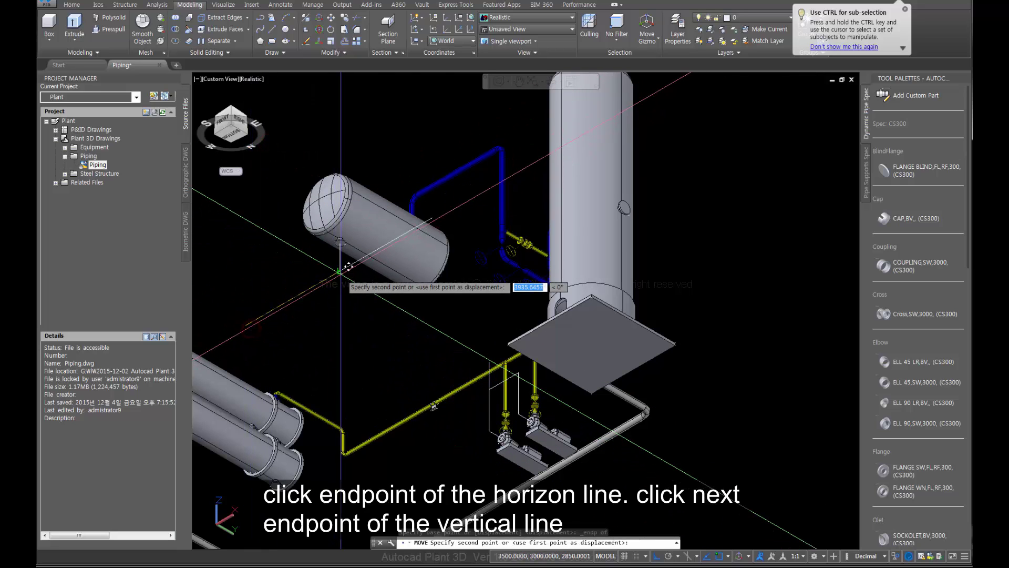
pyautogui.scroll(3, 348, 266)
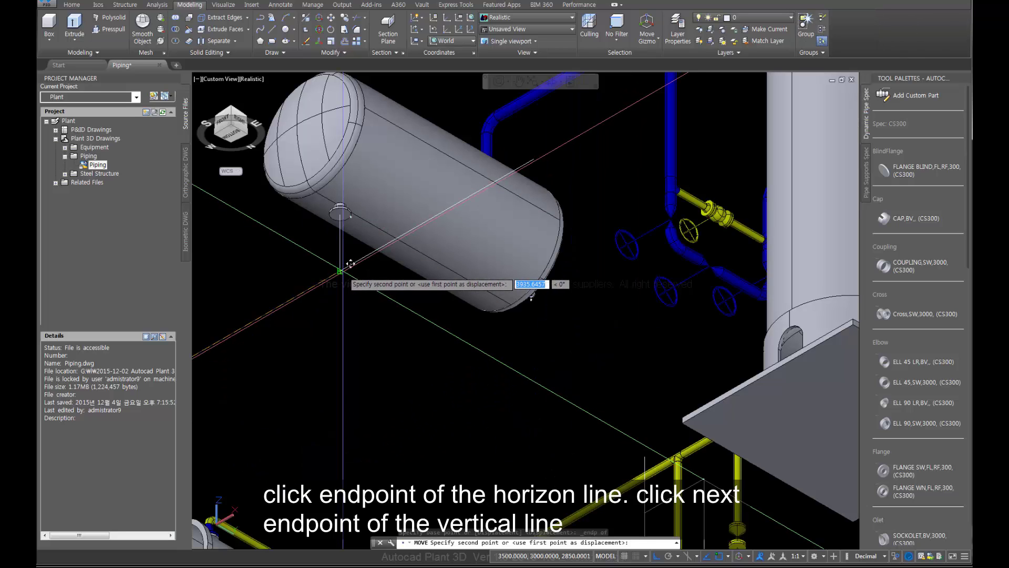
pyautogui.scroll(-6, 343, 269)
pyautogui.click(333, 290)
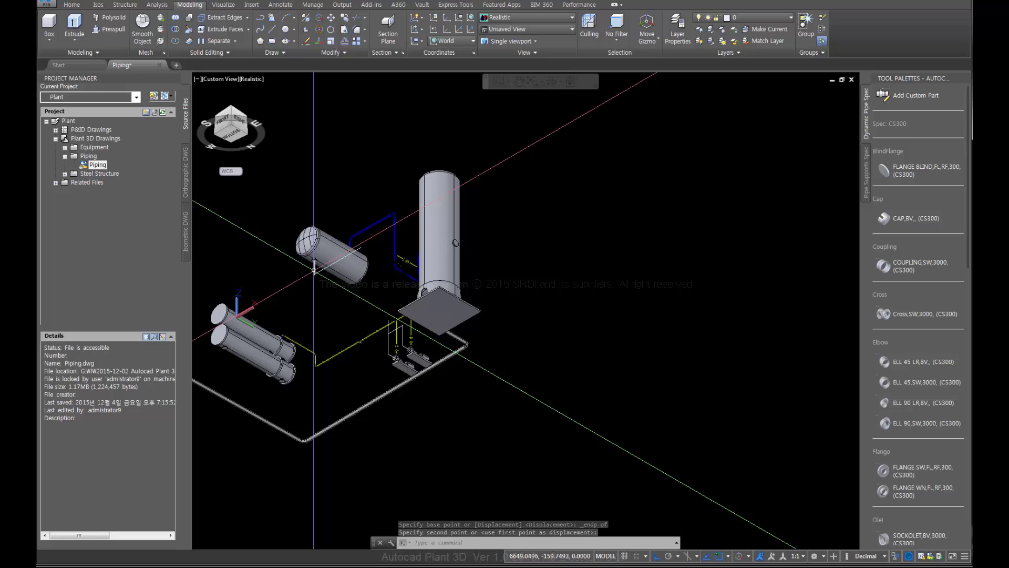
pyautogui.scroll(3, 314, 270)
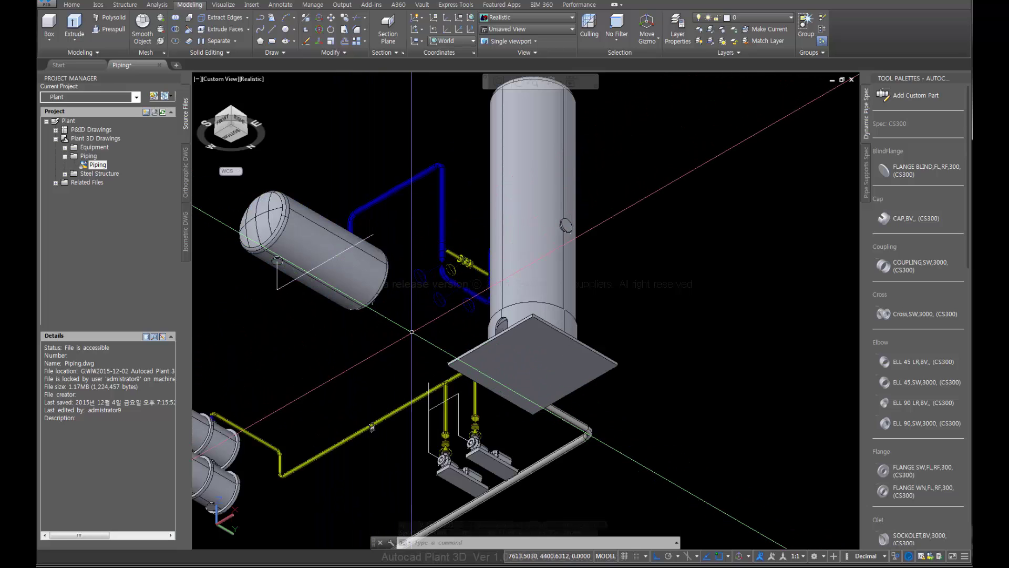
pyautogui.moveTo(411, 333); pyautogui.dragTo(450, 331, button='middle')
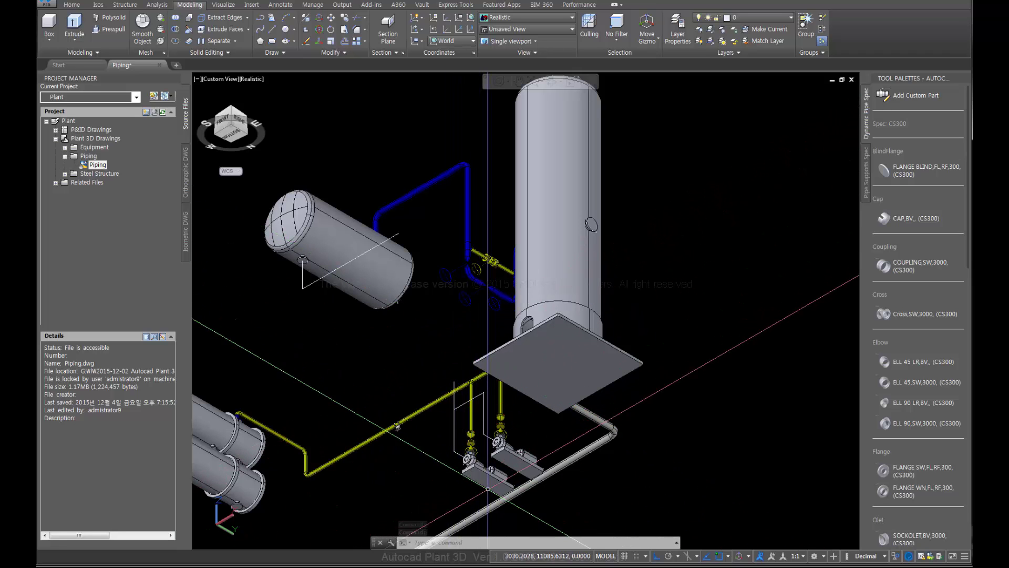
# - Stretch the upper end of the overlong pump guide line back down to the endpoint of the line connecting both pumps
pyautogui.scroll(3, 482, 453)
pyautogui.click(417, 478)
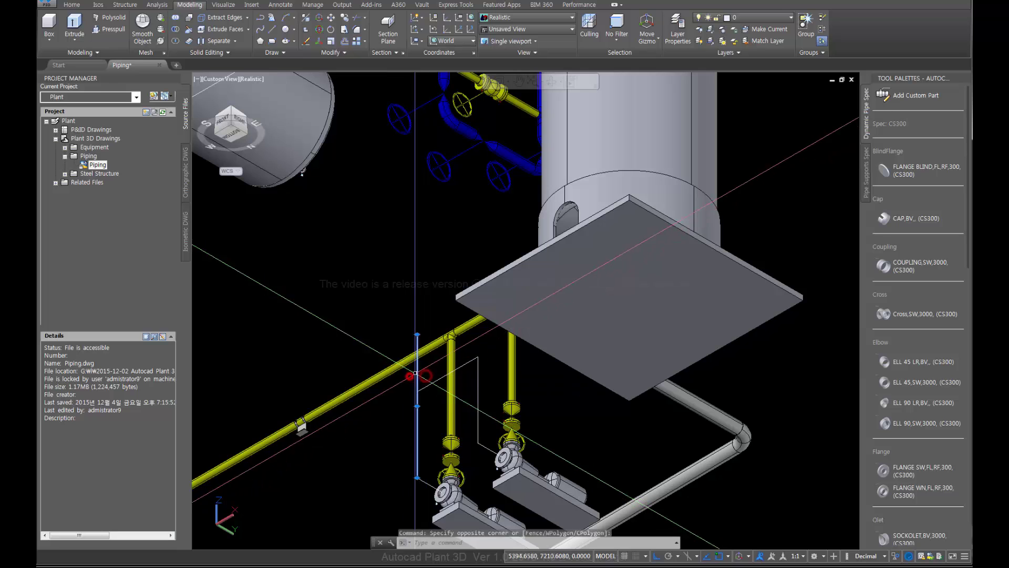
pyautogui.click(417, 334)
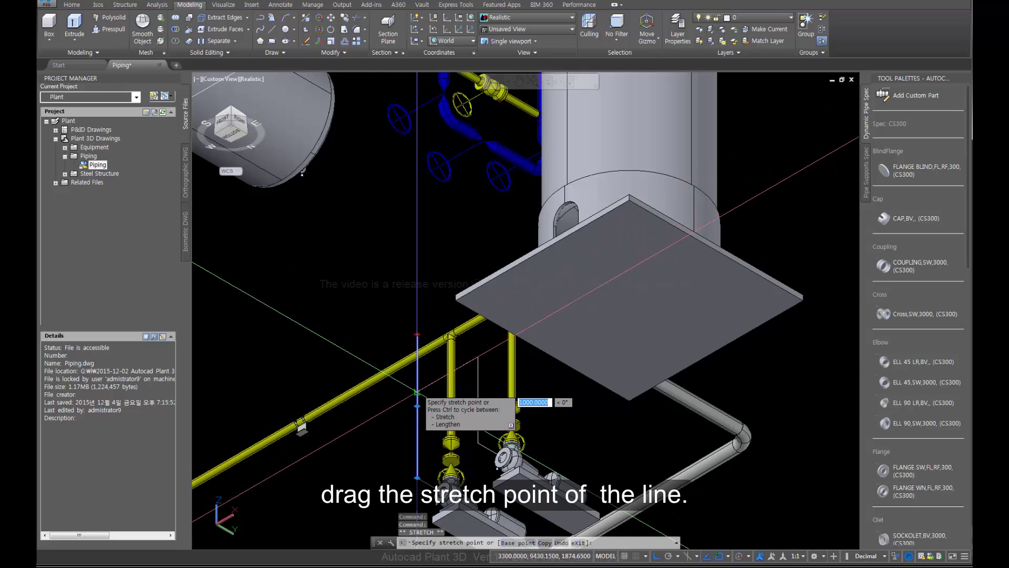
pyautogui.click(418, 390)
# - Stretch the upper end of the vertical guide line of the pump nearer the tower 1000 straight upward
pyautogui.click(478, 375)
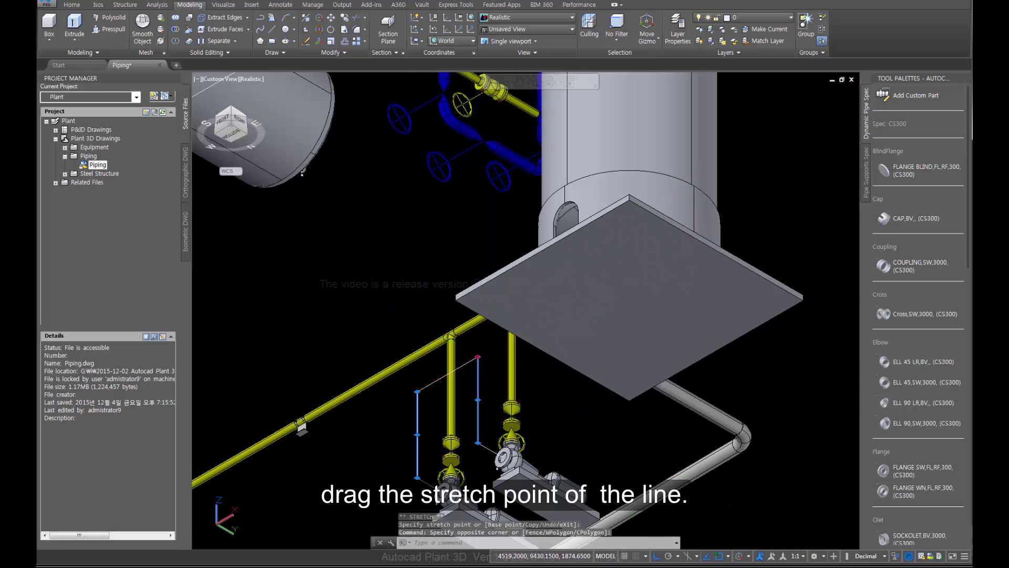
pyautogui.click(478, 357)
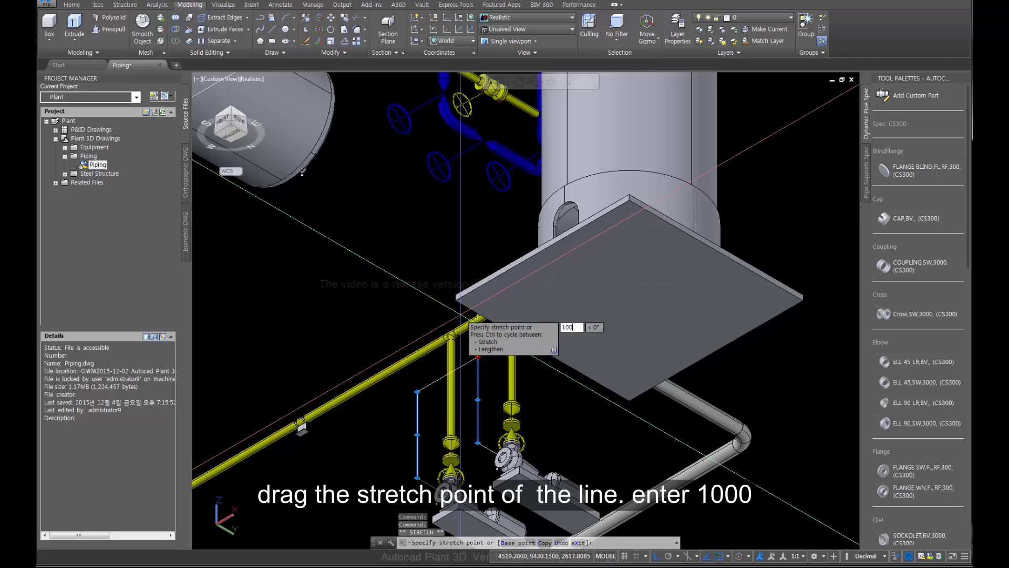
pyautogui.press('Return')
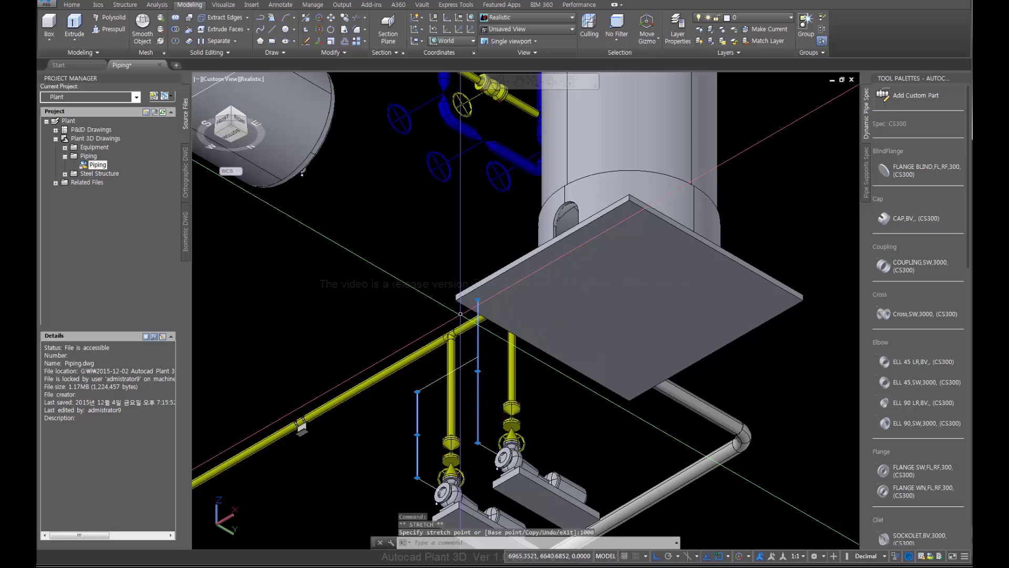
pyautogui.scroll(-1, 445, 337)
pyautogui.press('Escape')
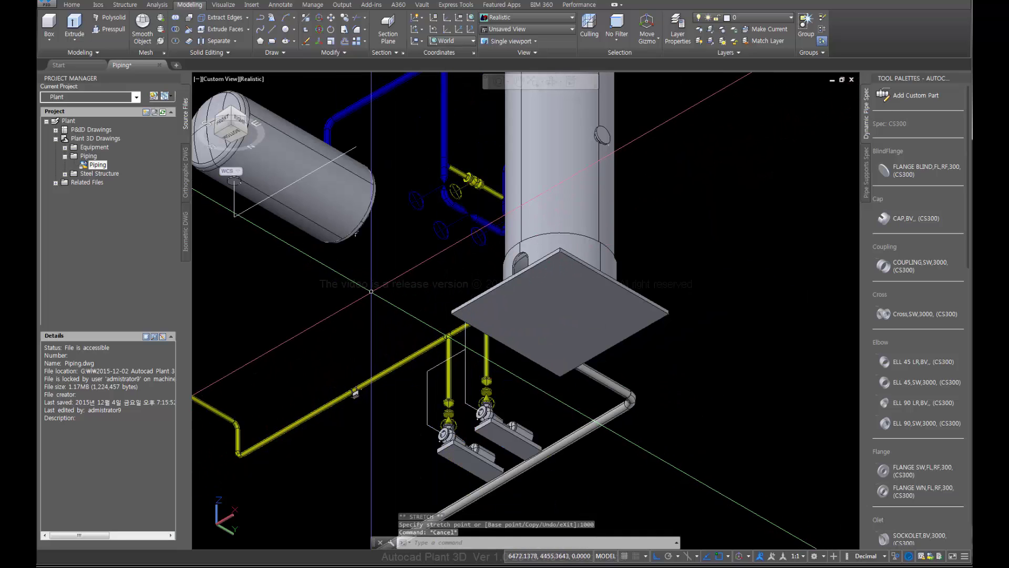
# - Start a new line and change the visual style to 3dWireframe so the raised guide line's end is accessible
pyautogui.moveTo(371, 293); pyautogui.dragTo(373, 301, button='middle')
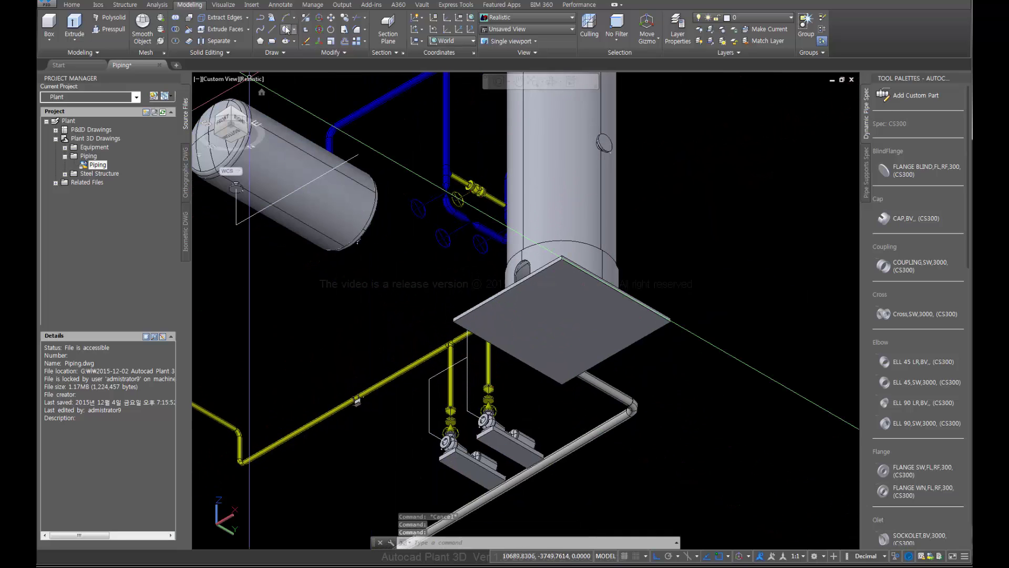
pyautogui.click(271, 29)
pyautogui.scroll(3, 461, 314)
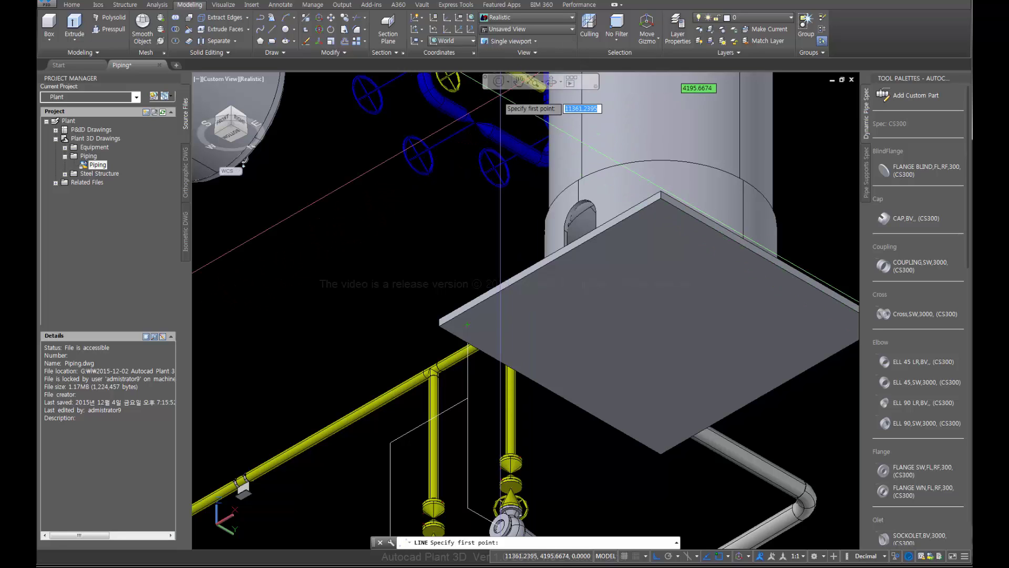
pyautogui.click(571, 18)
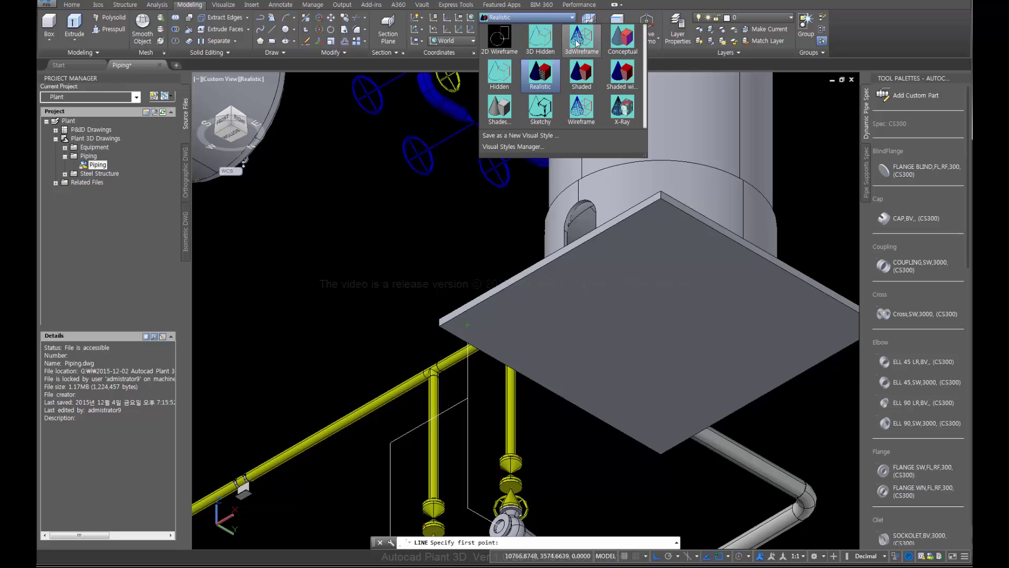
pyautogui.click(577, 43)
# - Place the new line's first point on the upper endpoint of the raised pump guide line
pyautogui.moveTo(491, 227); pyautogui.dragTo(619, 427, button='middle')
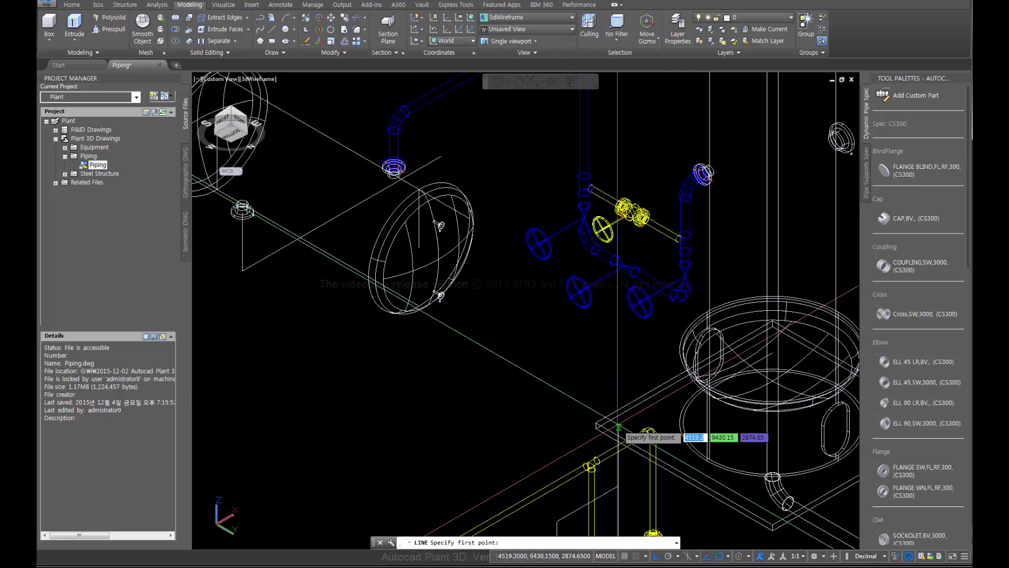
pyautogui.keyDown('shift'); pyautogui.rightClick(619, 427); pyautogui.keyUp('shift')
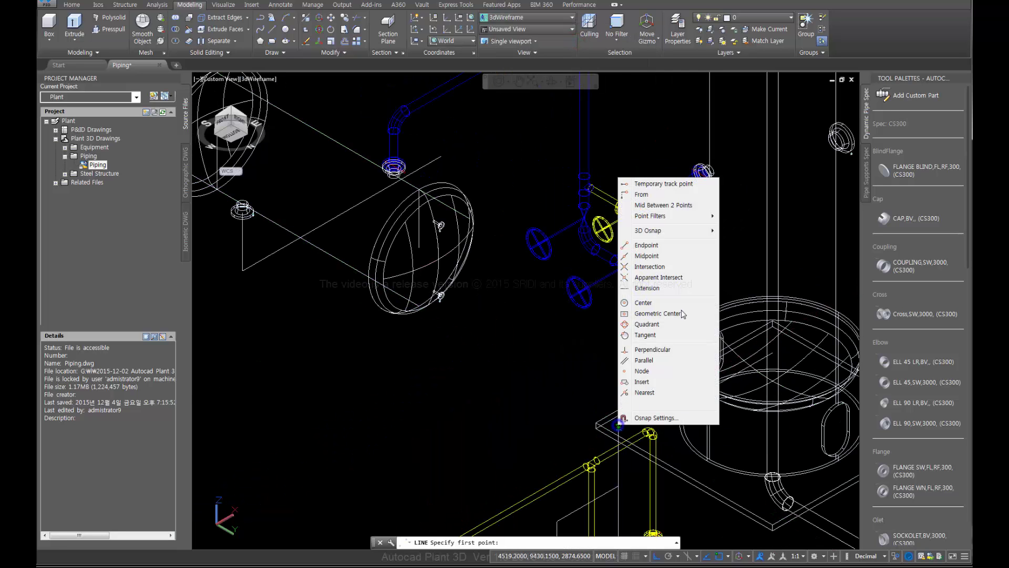
pyautogui.click(649, 245)
pyautogui.click(618, 425)
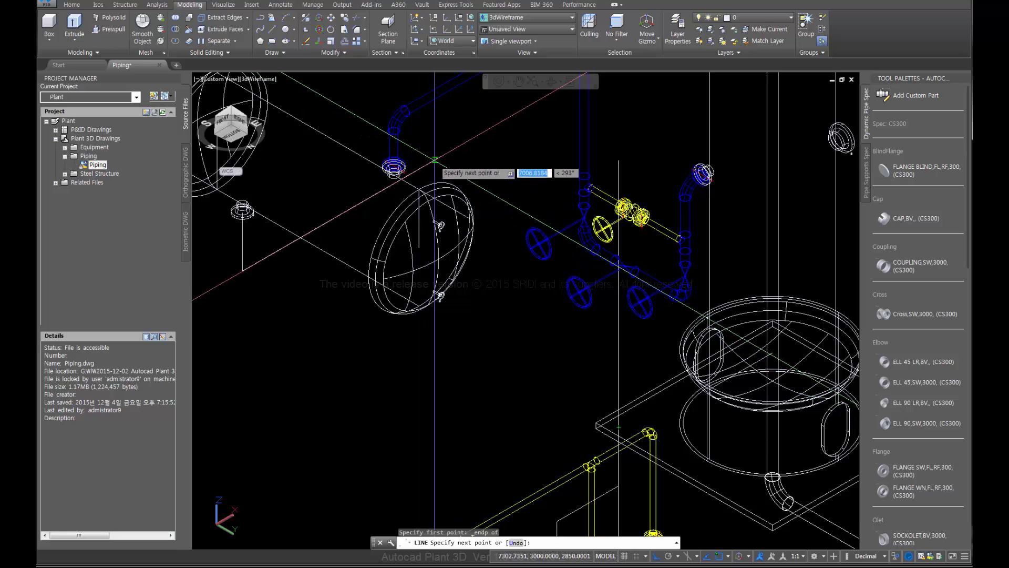
pyautogui.keyDown('shift'); pyautogui.rightClick(339, 188); pyautogui.keyUp('shift')
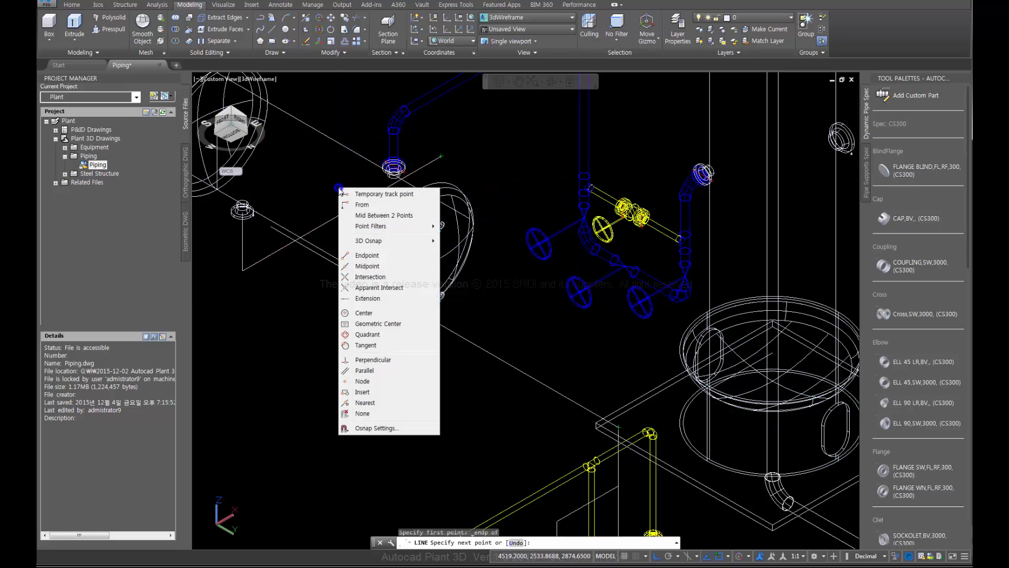
pyautogui.click(362, 204)
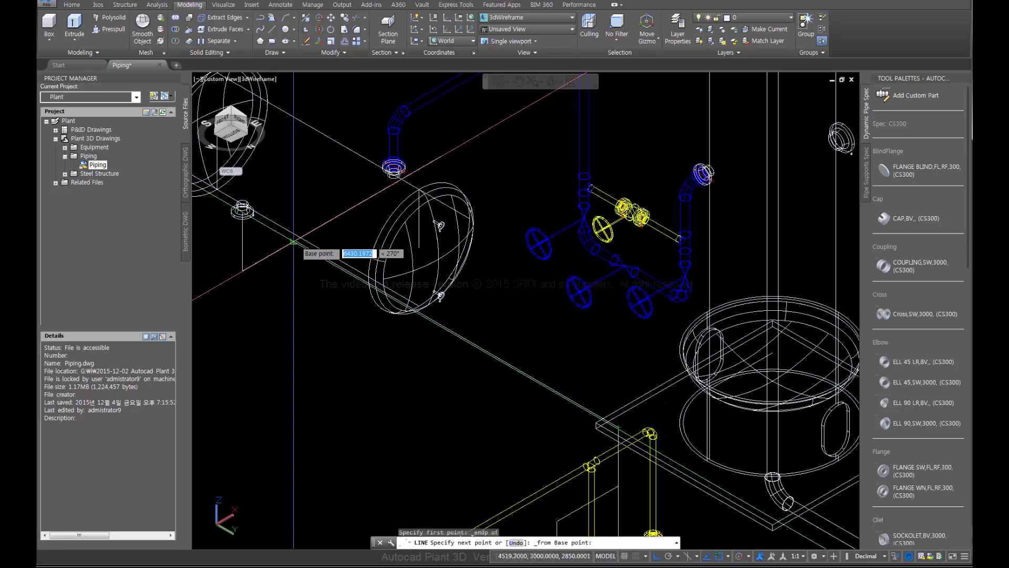
pyautogui.press('Return')
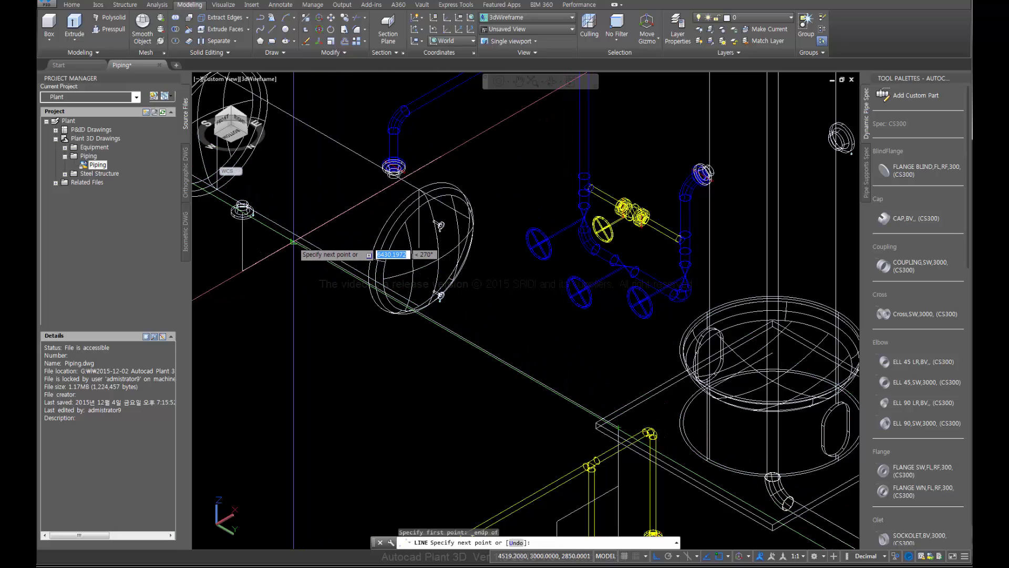
# - Extend the line horizontally to just past the vessel's horizontal guide line and finish the line
pyautogui.scroll(1, 293, 242)
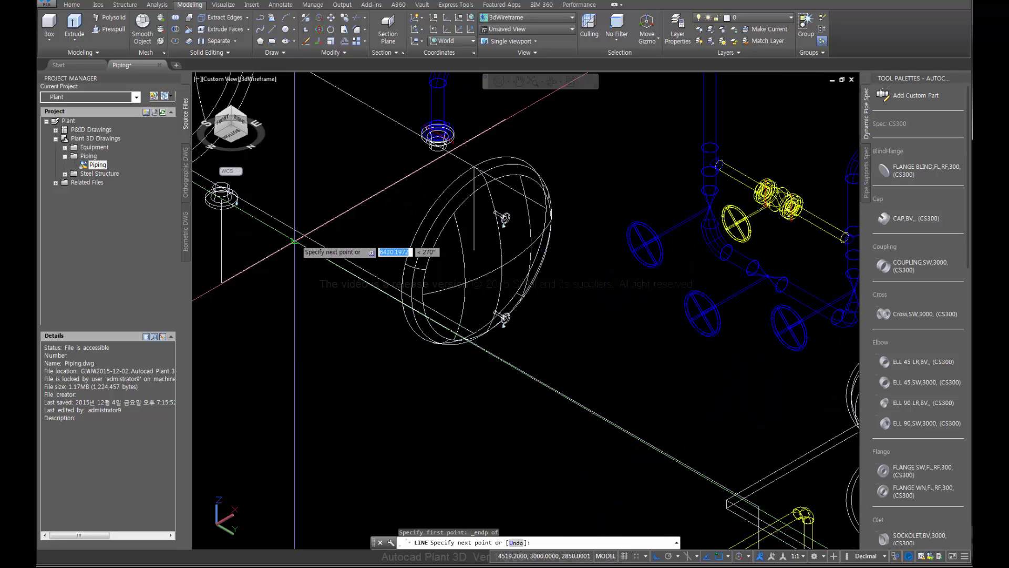
pyautogui.scroll(2, 298, 240)
pyautogui.scroll(2, 298, 241)
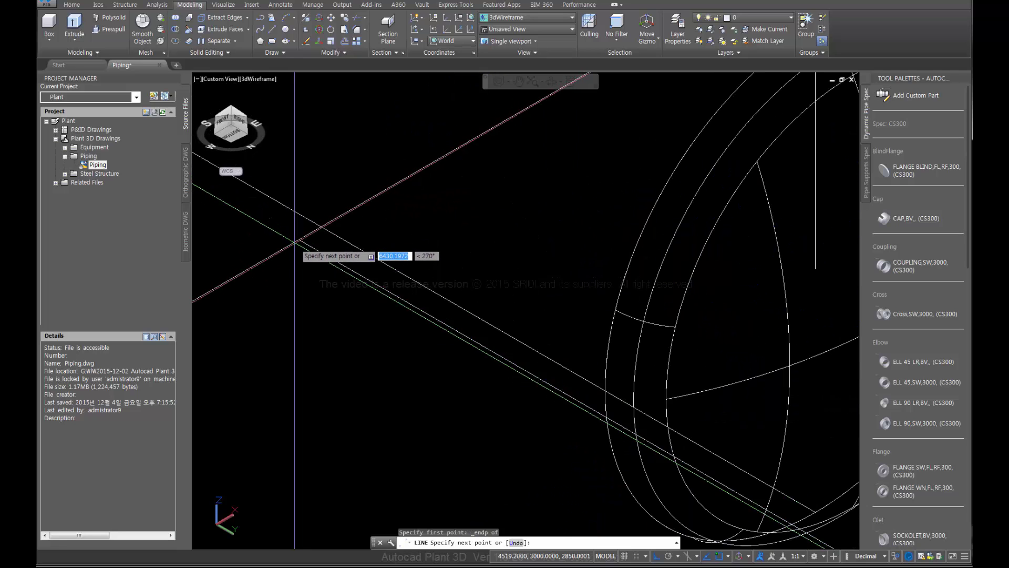
pyautogui.scroll(3, 293, 243)
pyautogui.click(282, 220)
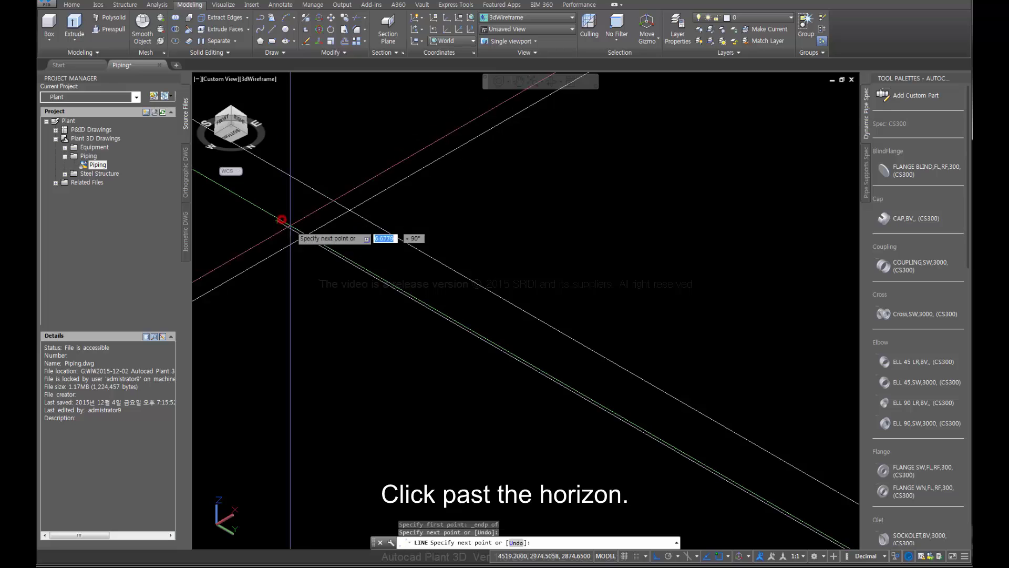
pyautogui.scroll(-4, 321, 271)
pyautogui.press('Escape')
pyautogui.scroll(-3, 329, 282)
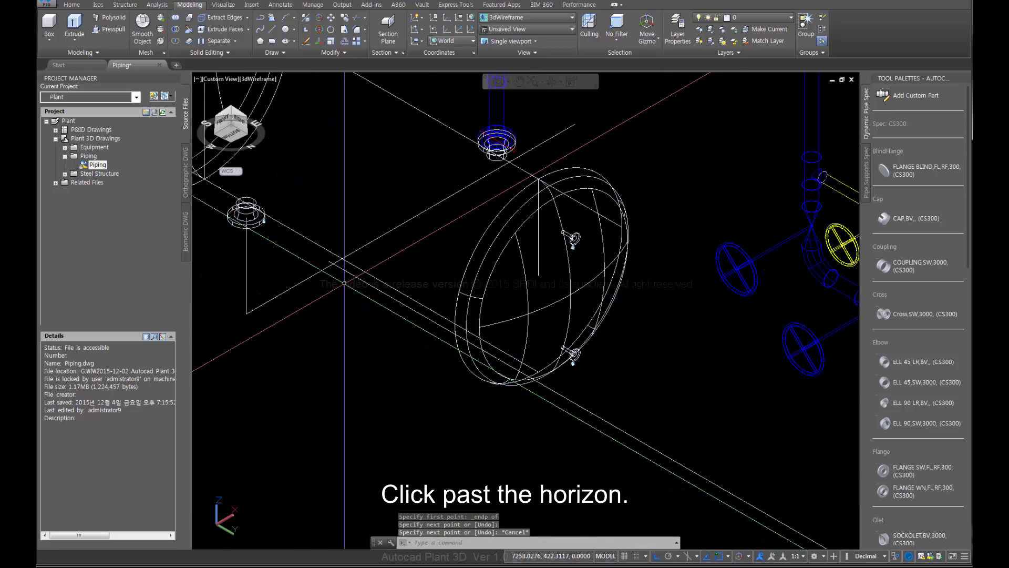
# - Trim the vessel's horizontal guide line beyond its crossing with the long line from the pump
pyautogui.scroll(3, 334, 277)
pyautogui.click(352, 278)
pyautogui.click(308, 237)
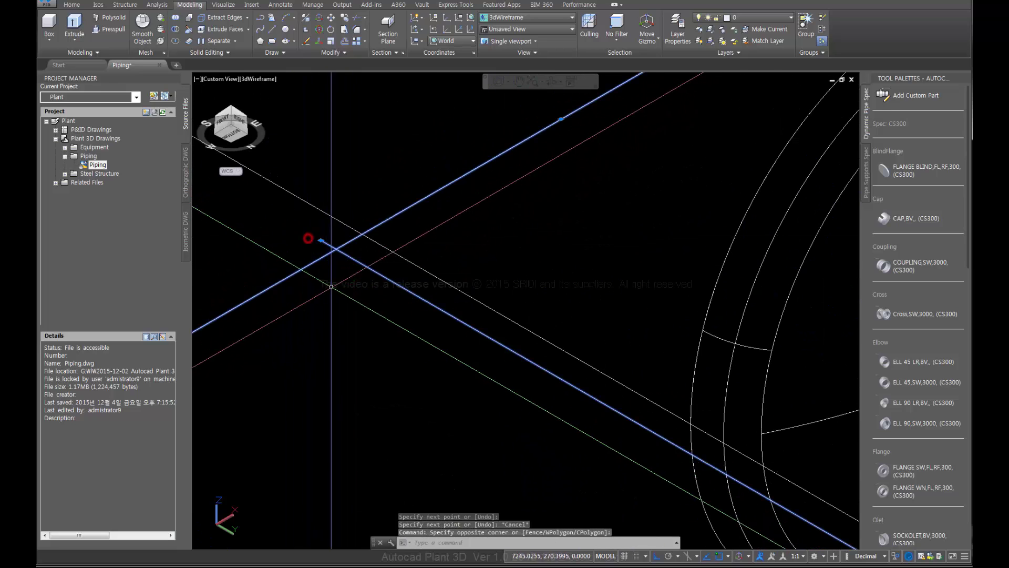
pyautogui.moveTo(332, 288); pyautogui.dragTo(324, 297, button='middle')
pyautogui.press('Escape')
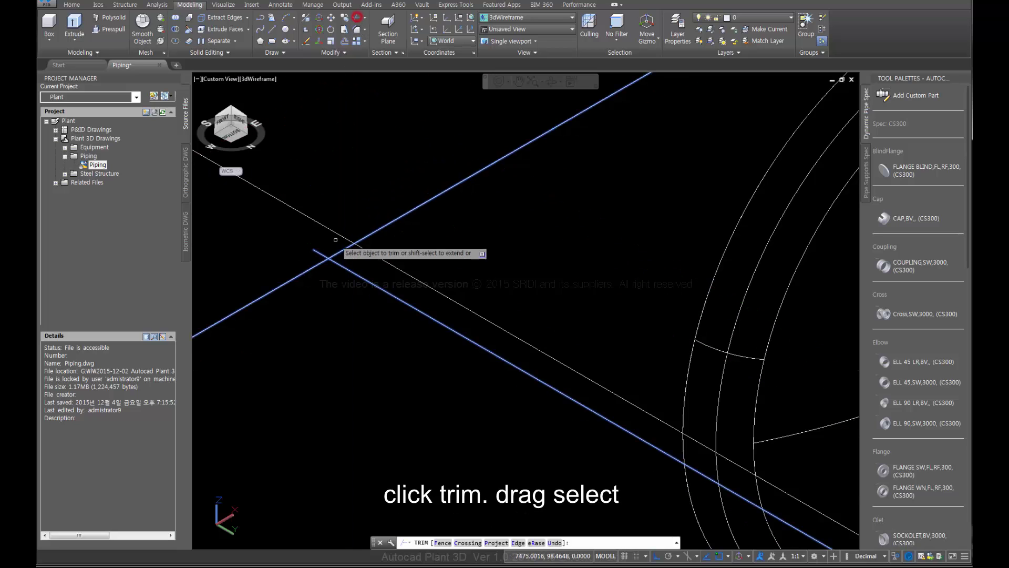
pyautogui.moveTo(351, 256); pyautogui.dragTo(321, 255)
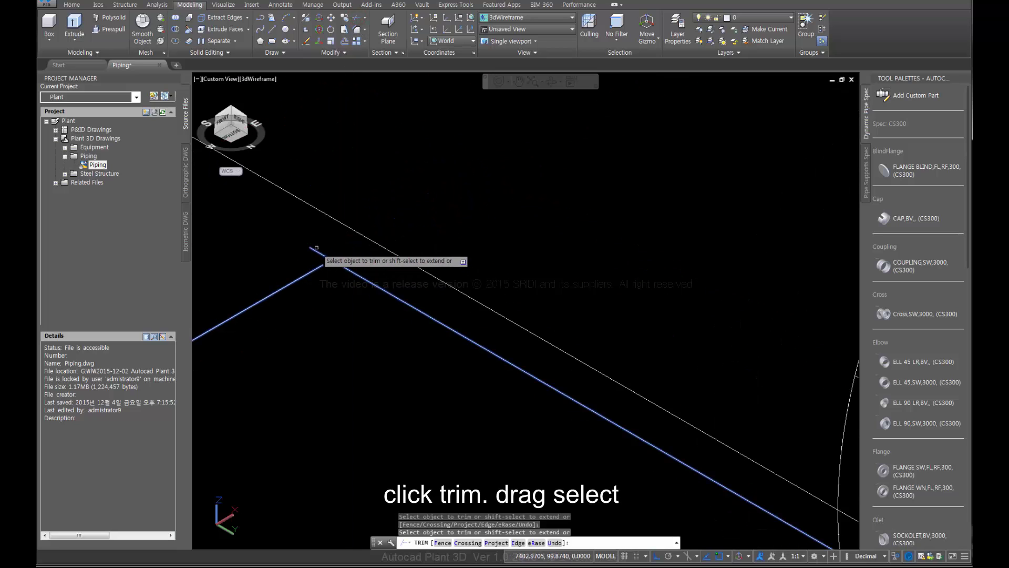
pyautogui.press('Escape')
# - Select the vessel's horizontal line and the long line at their corner, and examine how they meet in the front view
pyautogui.scroll(-8, 347, 260)
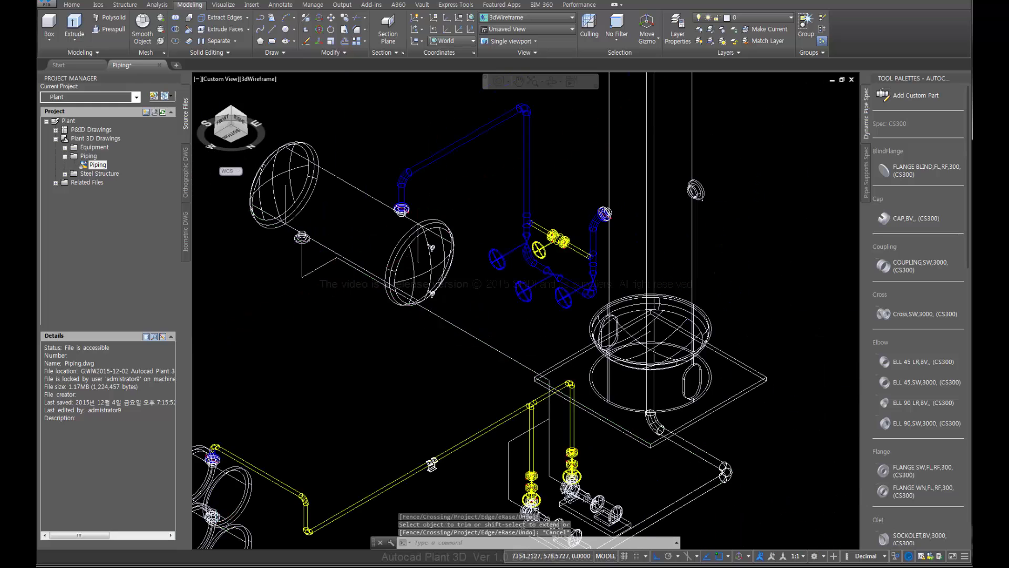
pyautogui.scroll(6, 348, 283)
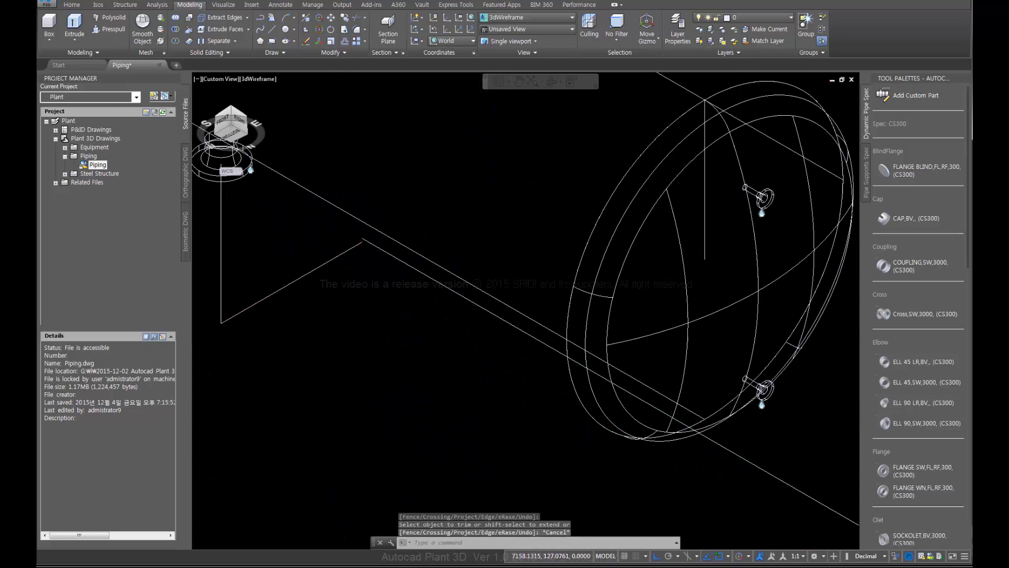
pyautogui.click(328, 243)
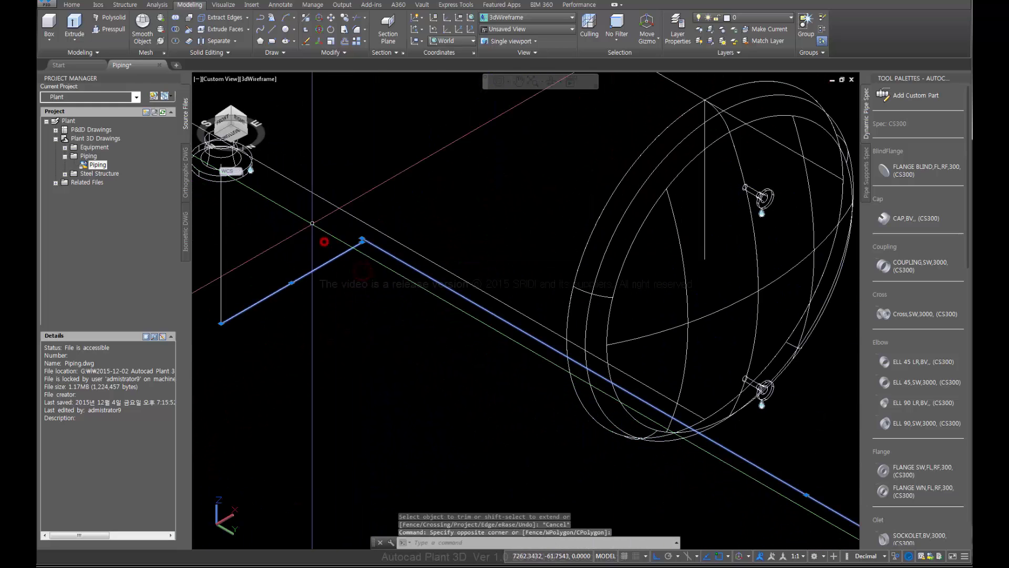
pyautogui.click(226, 119)
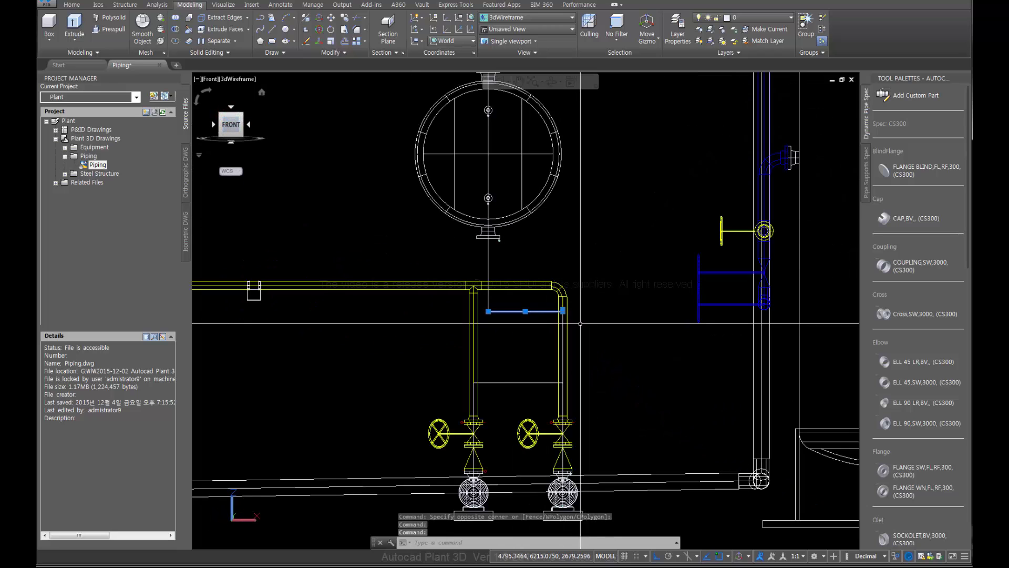
pyautogui.scroll(5, 562, 313)
pyautogui.scroll(-3, 471, 310)
pyautogui.moveTo(492, 352); pyautogui.dragTo(365, 301, button='middle')
pyautogui.scroll(8, 346, 280)
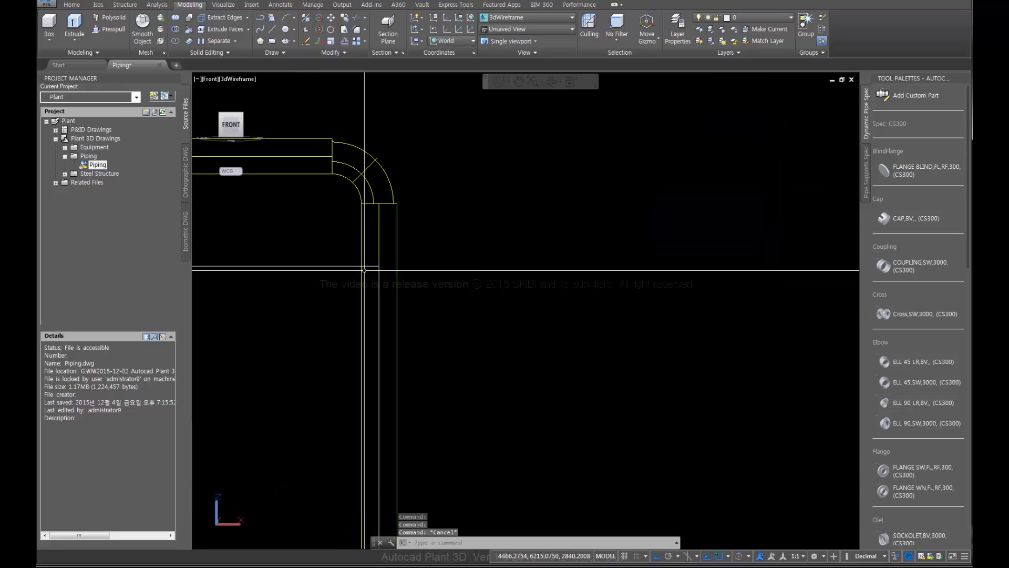
# - Try to stretch the upper end of the vertical pump guide line down onto the endpoint of the vessel's horizontal guide line in the front view
pyautogui.click(380, 250)
pyautogui.scroll(2, 399, 236)
pyautogui.click(384, 223)
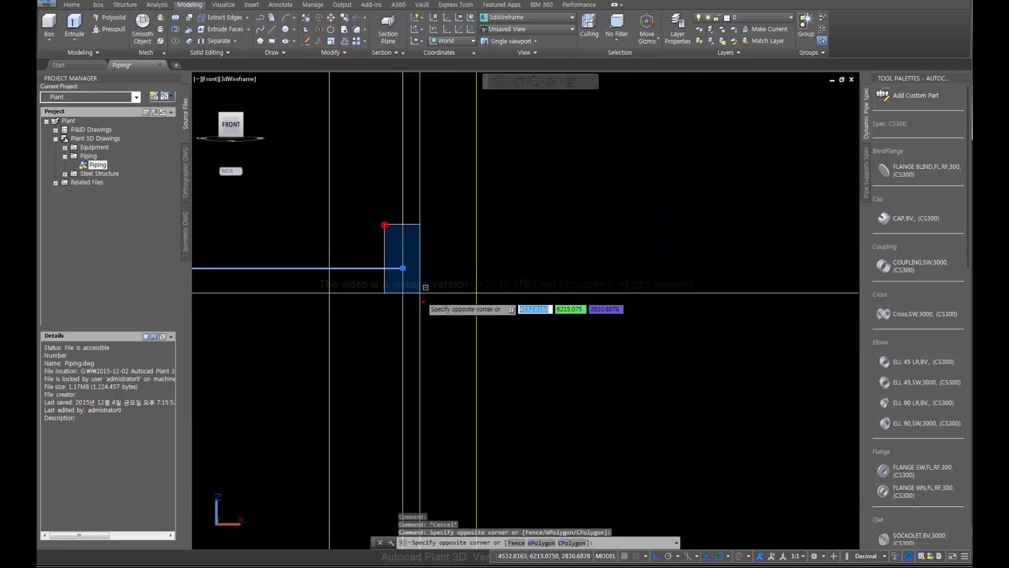
pyautogui.click(423, 299)
pyautogui.press('Escape')
pyautogui.click(427, 285)
pyautogui.click(391, 223)
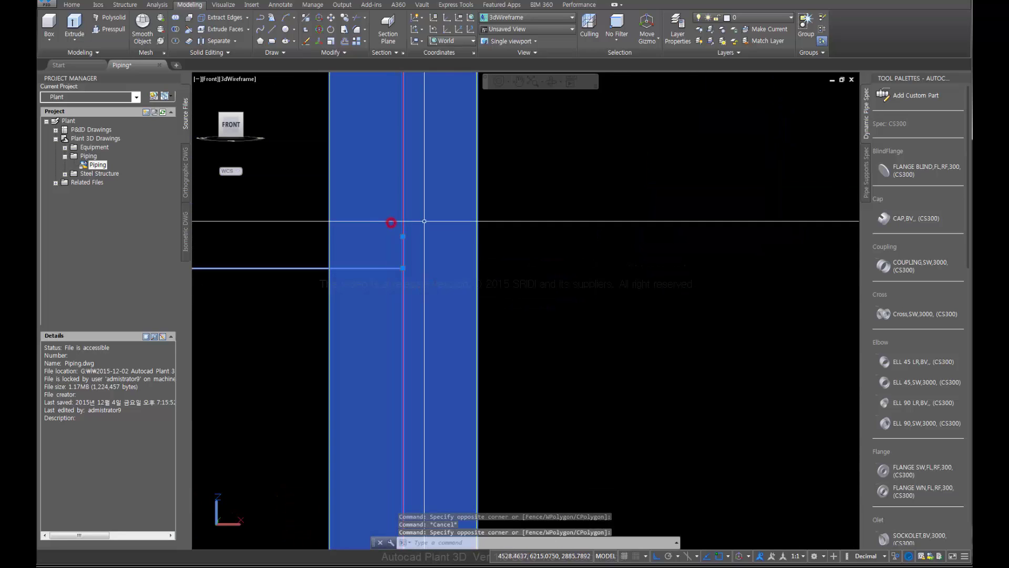
pyautogui.click(536, 235)
pyautogui.click(498, 160)
pyautogui.click(534, 175)
pyautogui.keyDown('shift'); pyautogui.click(314, 152); pyautogui.keyUp('shift')
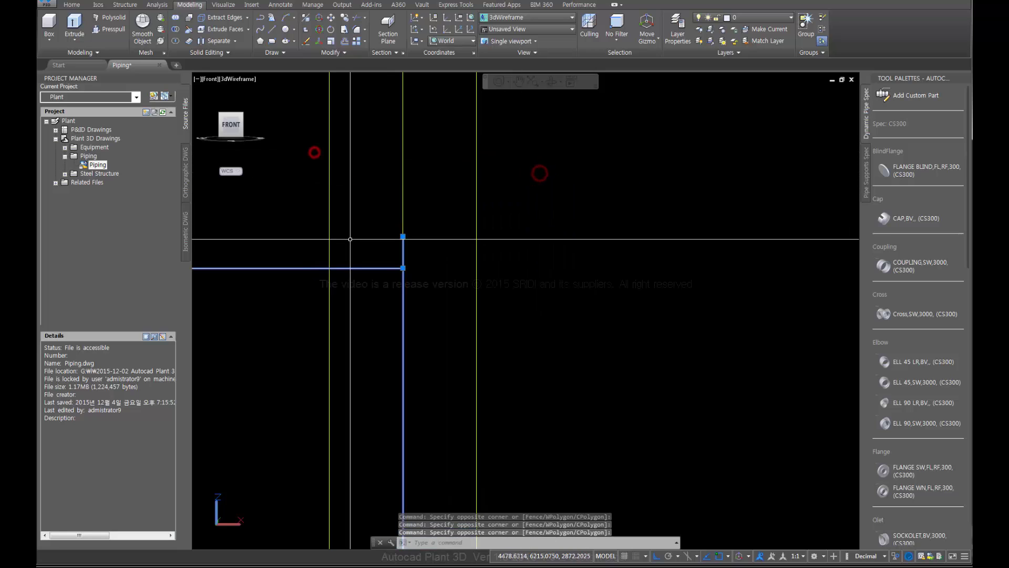
pyautogui.keyDown('shift'); pyautogui.click(368, 298); pyautogui.keyUp('shift')
pyautogui.keyDown('shift'); pyautogui.click(294, 216); pyautogui.keyUp('shift')
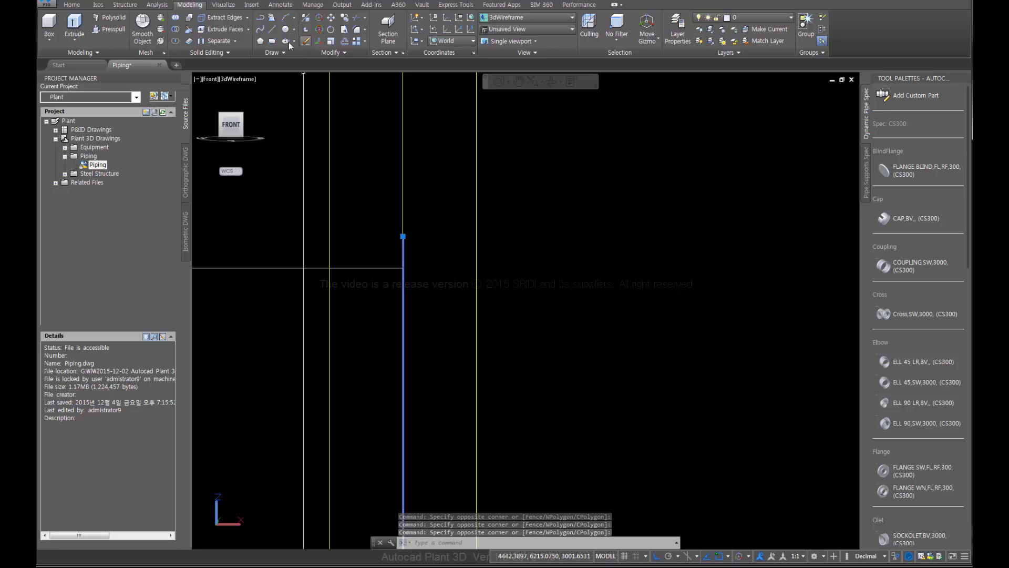
pyautogui.click(306, 41)
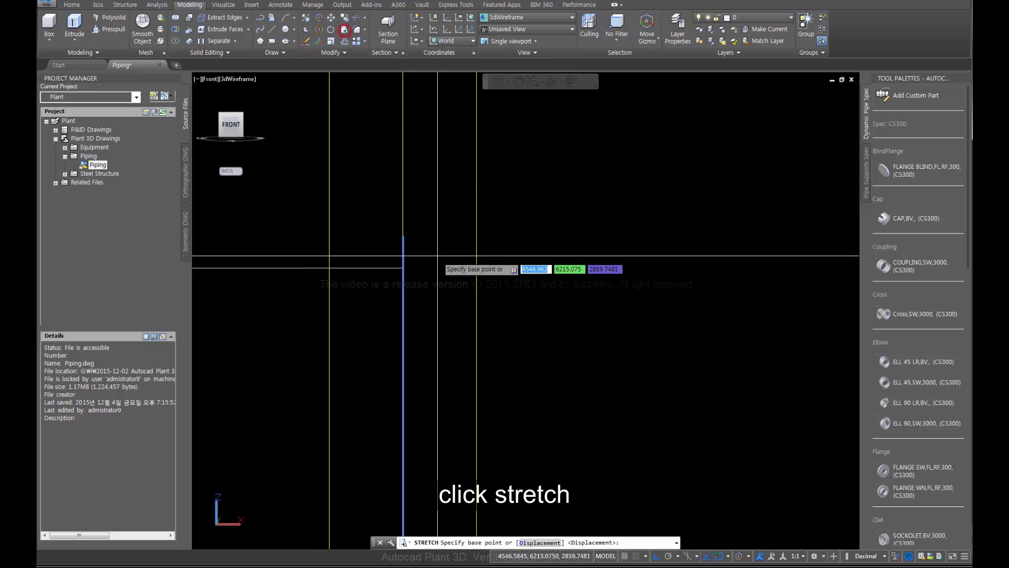
pyautogui.click(403, 237)
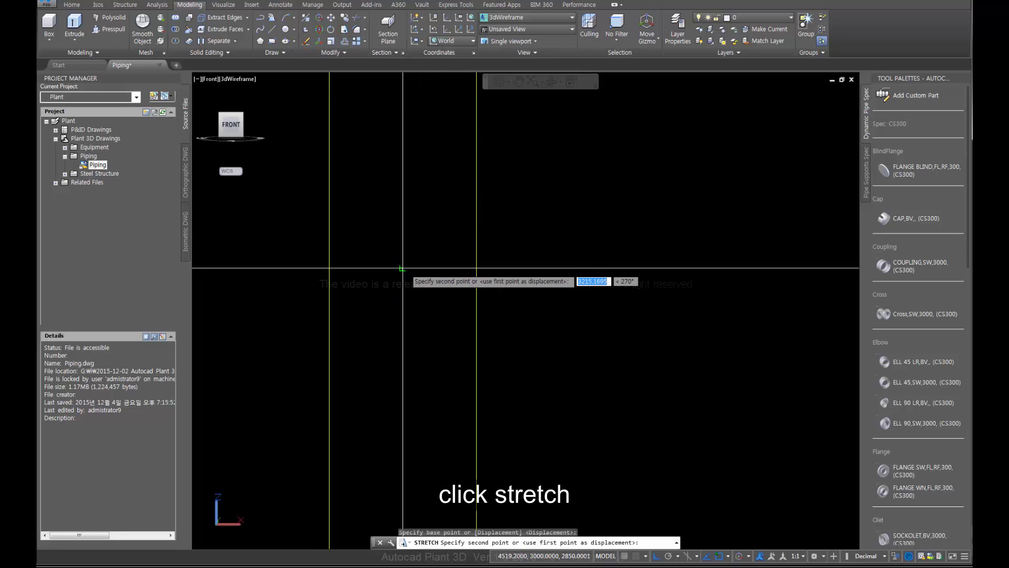
pyautogui.click(403, 268)
pyautogui.scroll(-4, 402, 269)
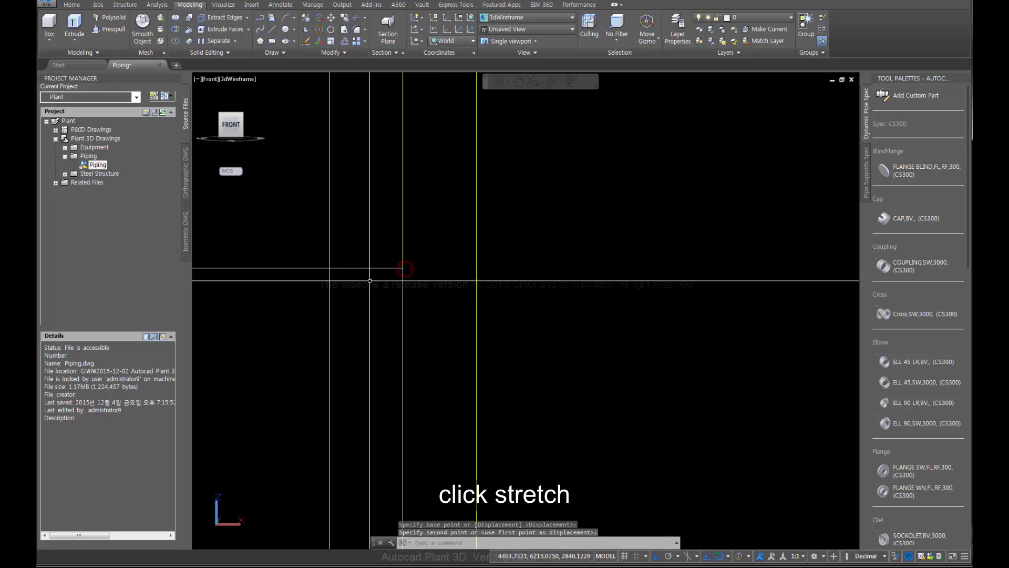
# - Return to the home 3D view in parallel projection and examine the guide lines between the pumps and the vessel
pyautogui.click(248, 124)
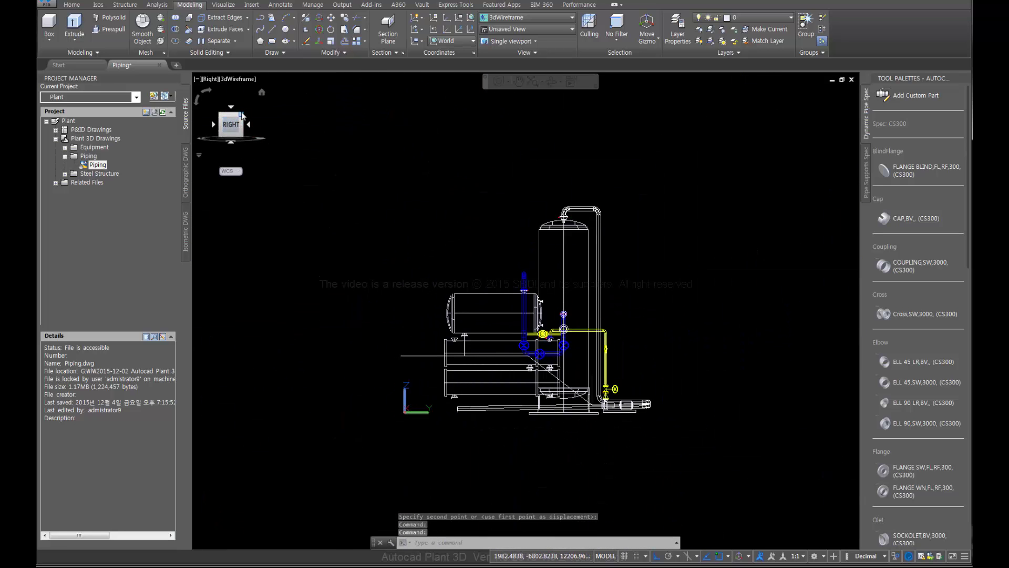
pyautogui.click(261, 94)
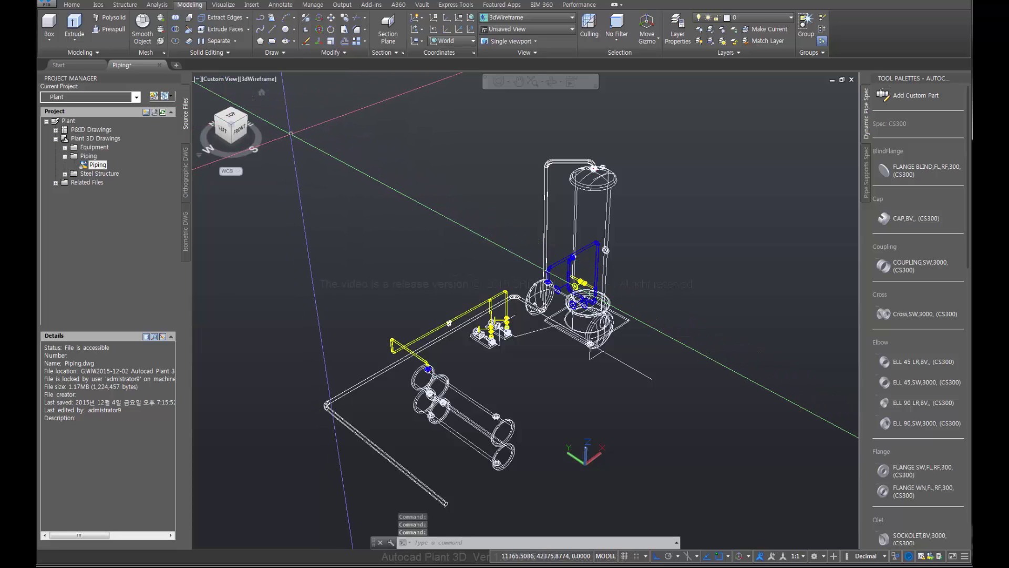
pyautogui.rightClick(235, 132)
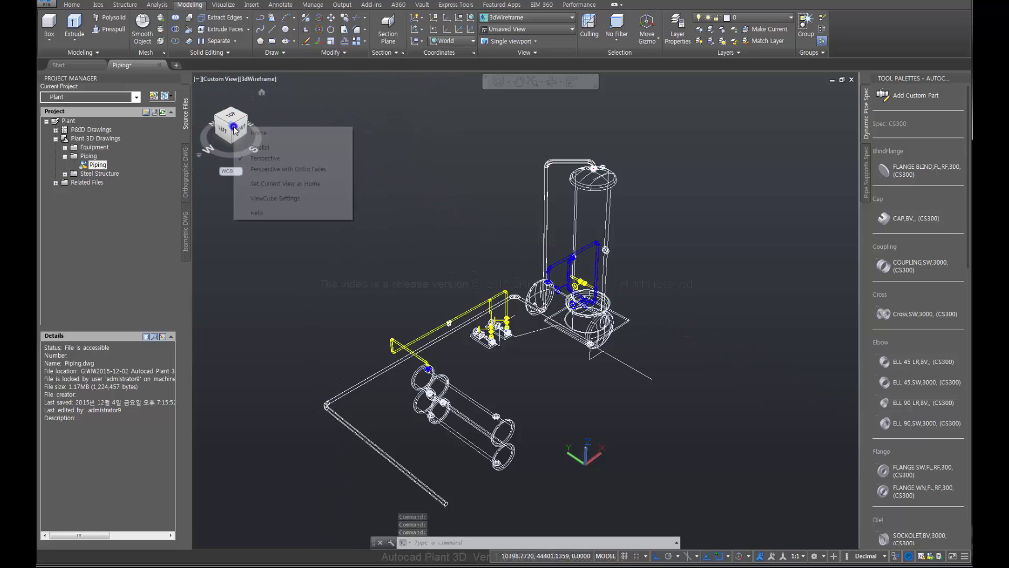
pyautogui.click(261, 149)
pyautogui.moveTo(316, 228); pyautogui.dragTo(240, 236, button='middle')
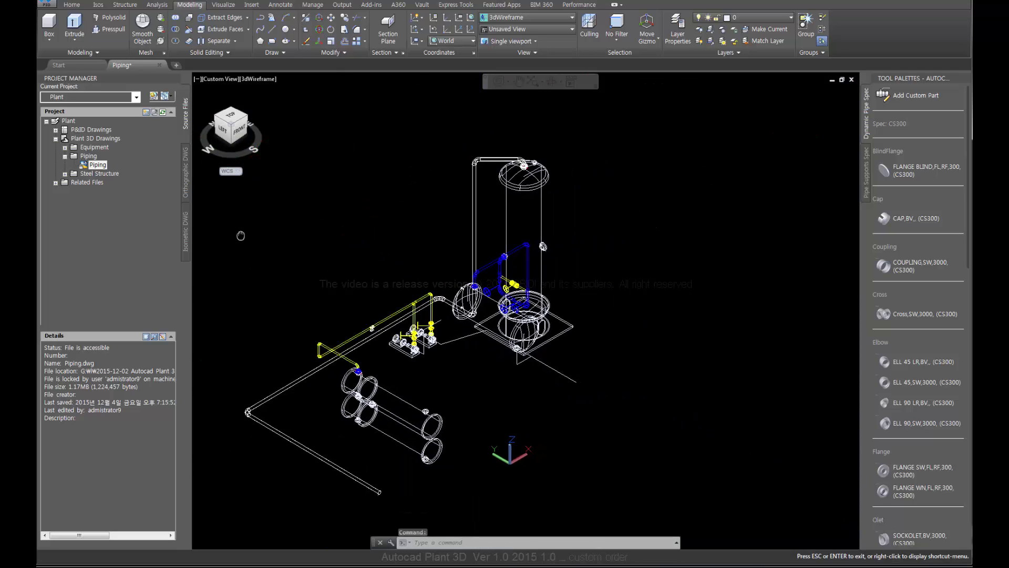
pyautogui.moveTo(329, 283); pyautogui.dragTo(264, 261, button='middle')
pyautogui.scroll(3, 389, 318)
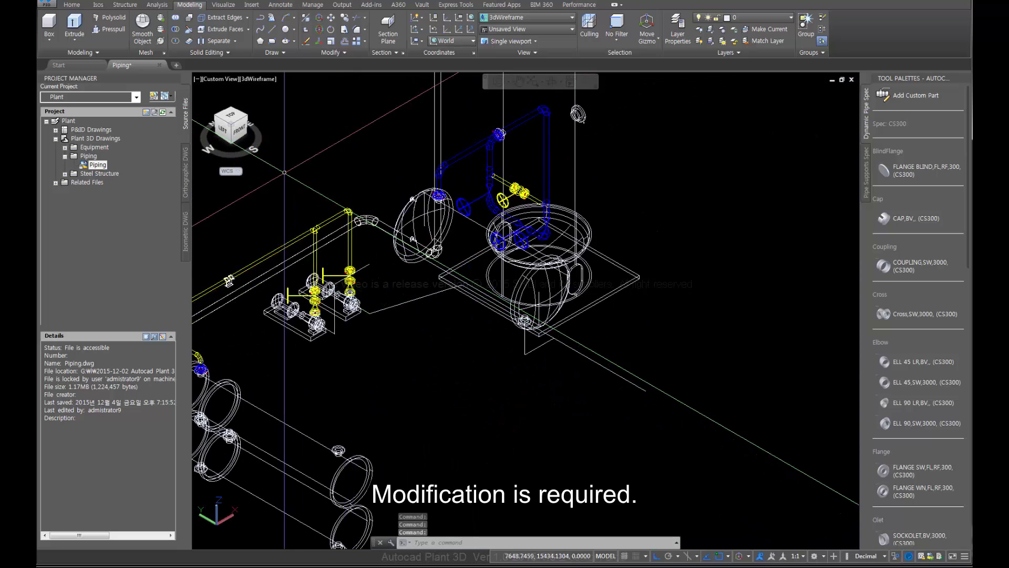
pyautogui.scroll(-2, 351, 236)
pyautogui.moveTo(435, 323)
pyautogui.mouseDown(button='middle')
pyautogui.moveTo(363, 303)
pyautogui.moveTo(476, 319)
pyautogui.mouseUp(button='middle')
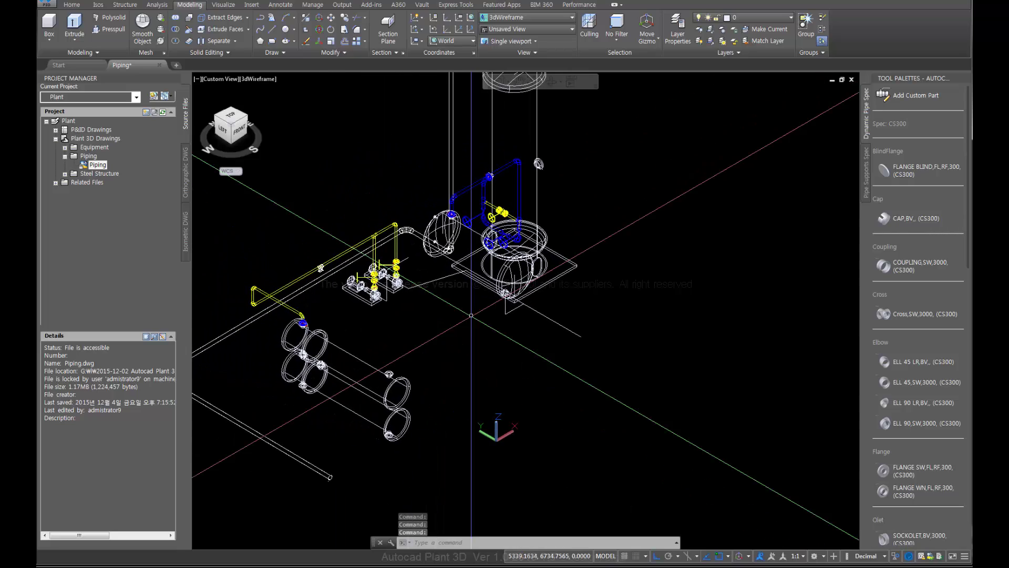
# - Inspect the slanted guide line between the pump and the vessel from the opposite side and from below
pyautogui.click(249, 122)
pyautogui.moveTo(551, 368); pyautogui.dragTo(377, 316, button='middle')
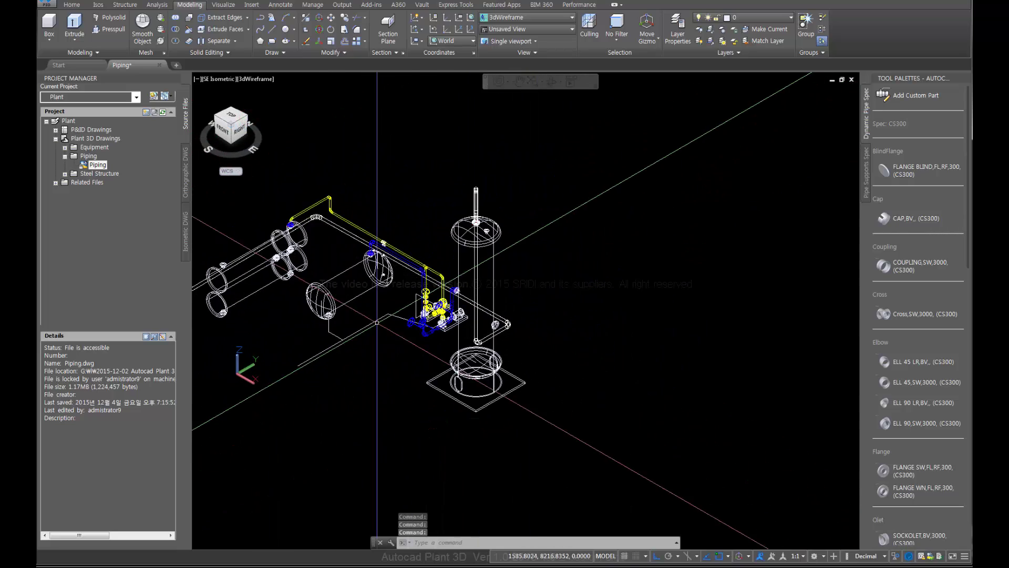
pyautogui.click(234, 147)
pyautogui.moveTo(575, 344); pyautogui.dragTo(381, 321, button='middle')
pyautogui.scroll(4, 371, 295)
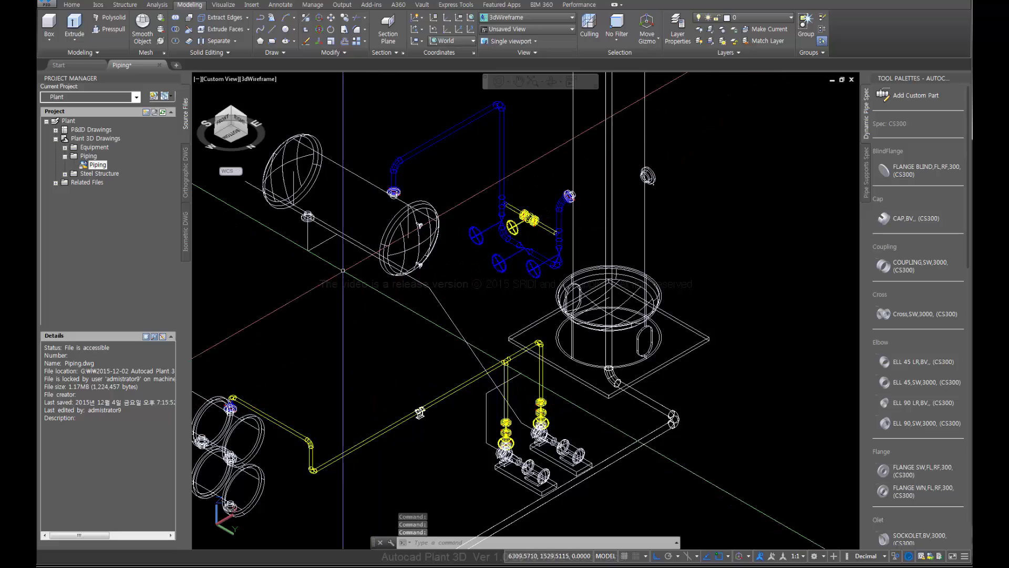
pyautogui.click(455, 309)
pyautogui.click(424, 309)
pyautogui.scroll(-1, 390, 301)
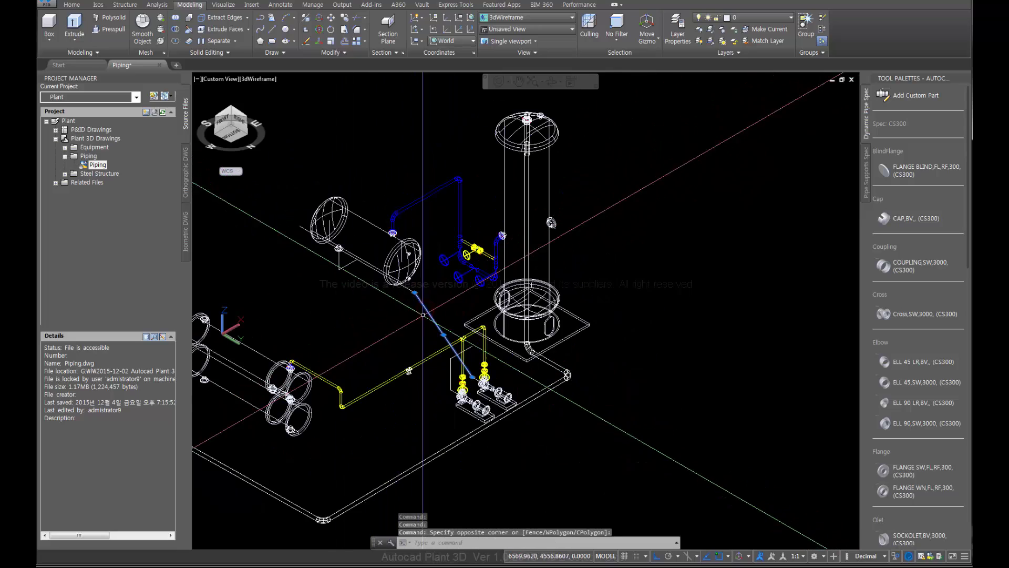
pyautogui.scroll(2, 471, 359)
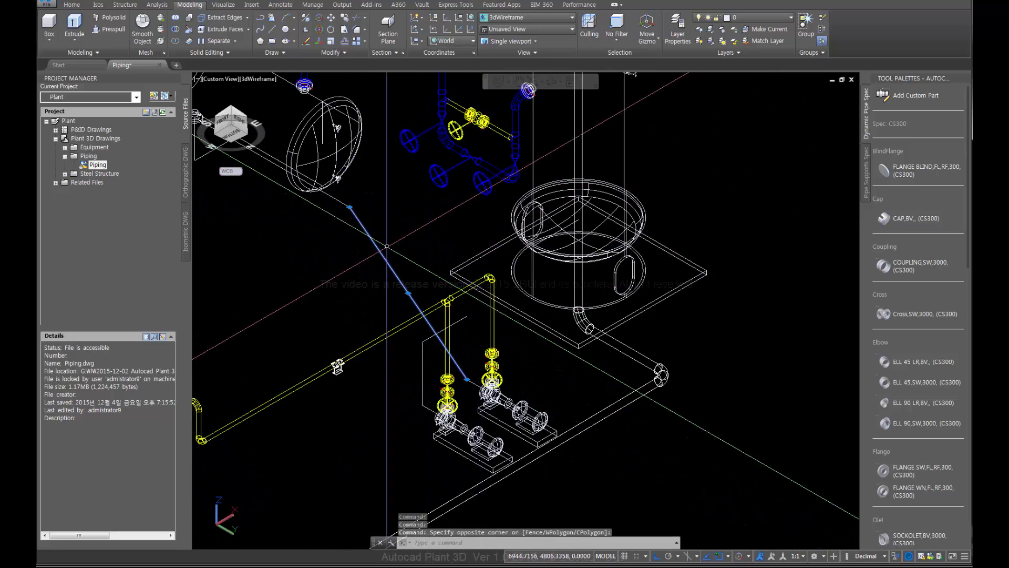
pyautogui.scroll(1, 472, 359)
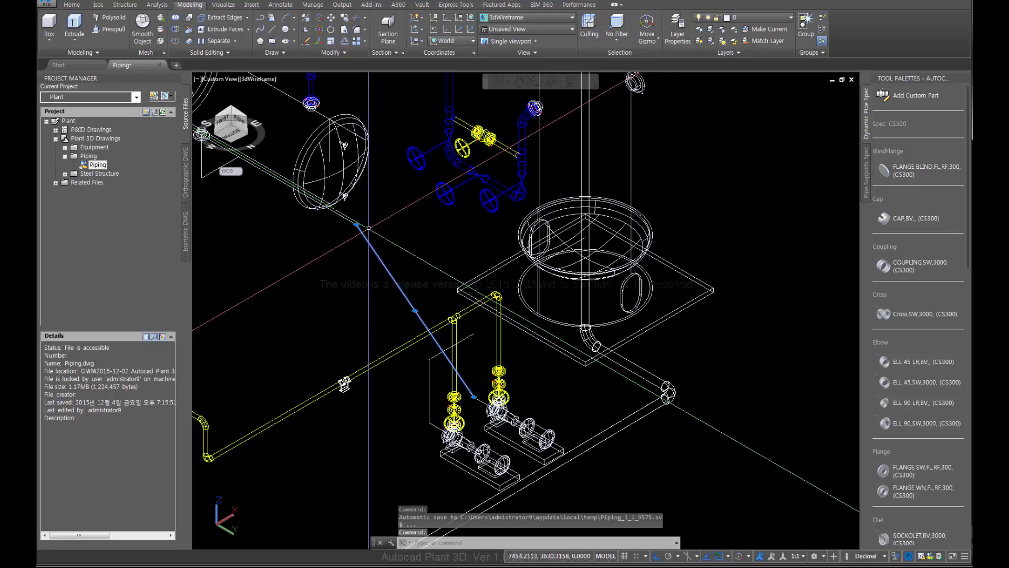
pyautogui.press('Escape')
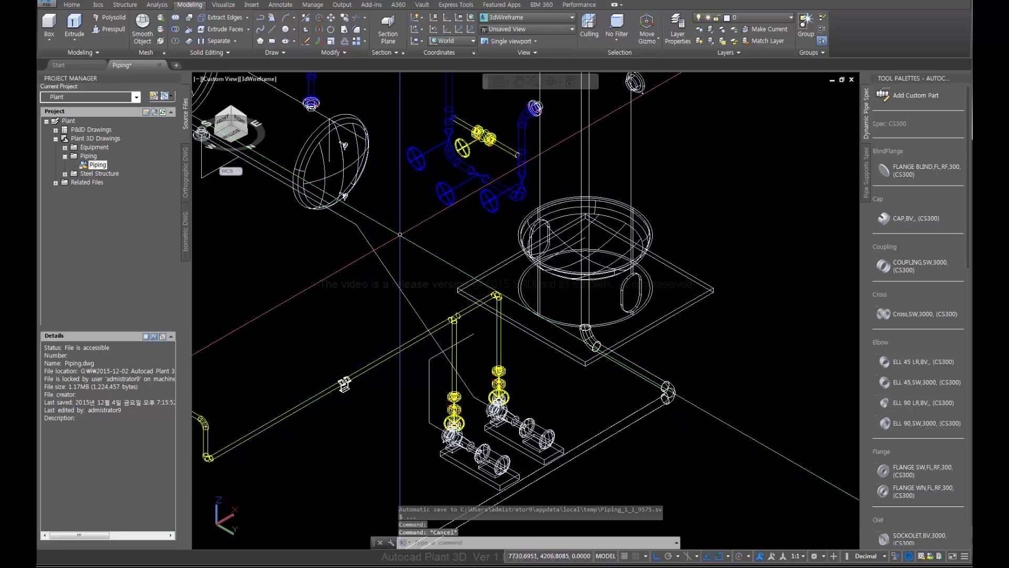
# - Undo the view changes and the stretch of the pump guide line
pyautogui.hotkey('ctrl', 'z')
pyautogui.hotkey('ctrl', 'z')
pyautogui.hotkey('ctrl', 'z')
pyautogui.hotkey('ctrl', 'z')
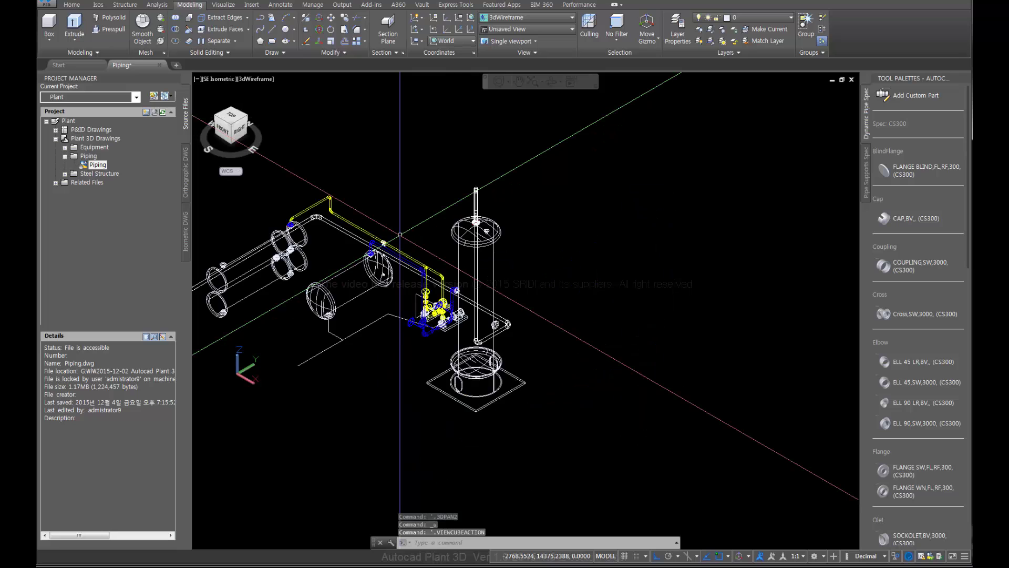
pyautogui.hotkey('ctrl', 'z')
pyautogui.hotkey('ctrl', 'z')
pyautogui.hotkey('ctrl', 'z')
pyautogui.hotkey('ctrl', 'z')
pyautogui.hotkey('ctrl', 'z')
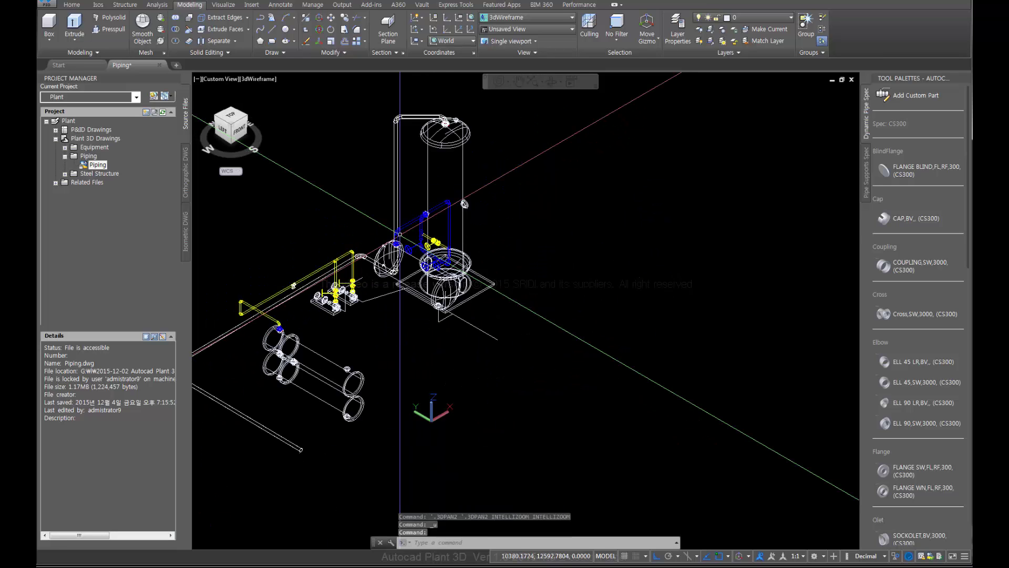
pyautogui.hotkey('ctrl', 'z')
pyautogui.scroll(2, 417, 240)
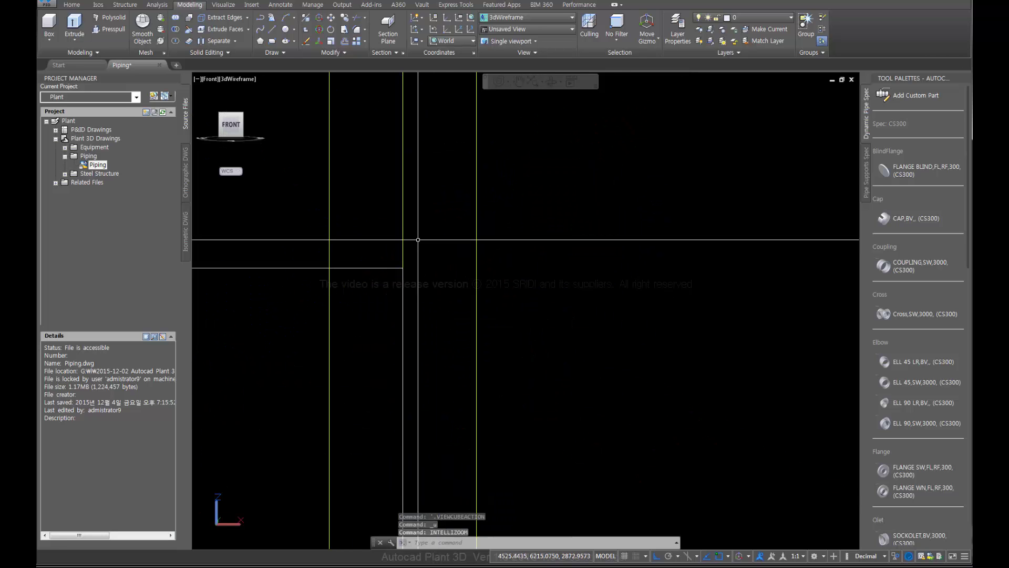
pyautogui.hotkey('ctrl', 'z')
pyautogui.hotkey('ctrl', 'z')
pyautogui.hotkey('ctrl', 'z')
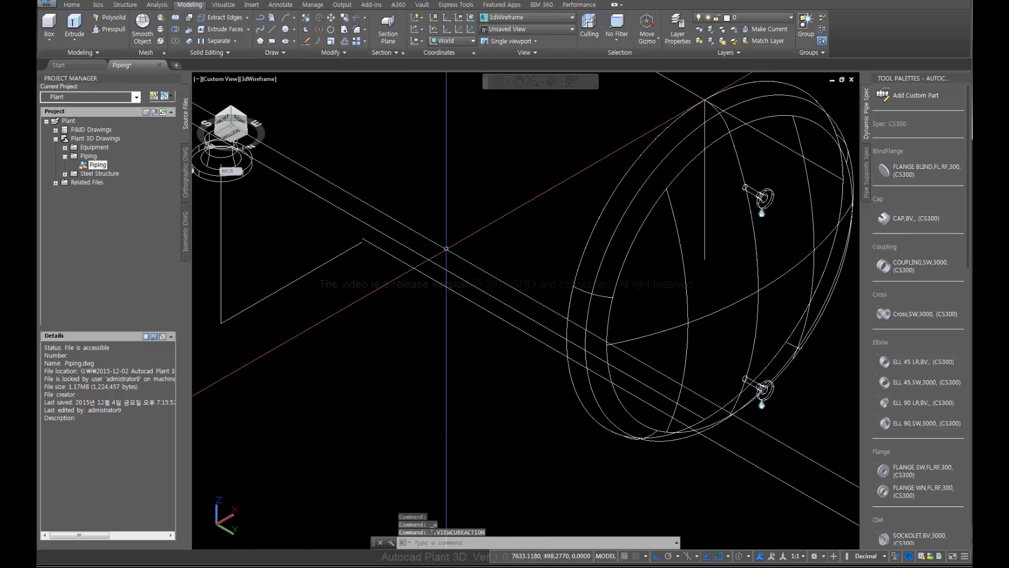
# - Start a new line at the free endpoint of the vessel's horizontal guide line, using the Endpoint snap
pyautogui.scroll(-5, 444, 249)
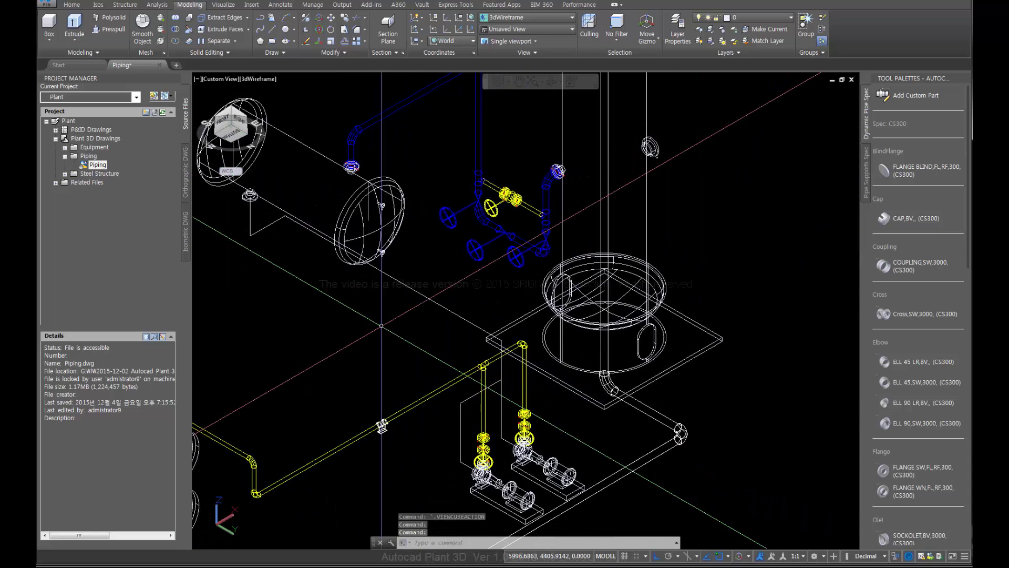
pyautogui.scroll(3, 321, 258)
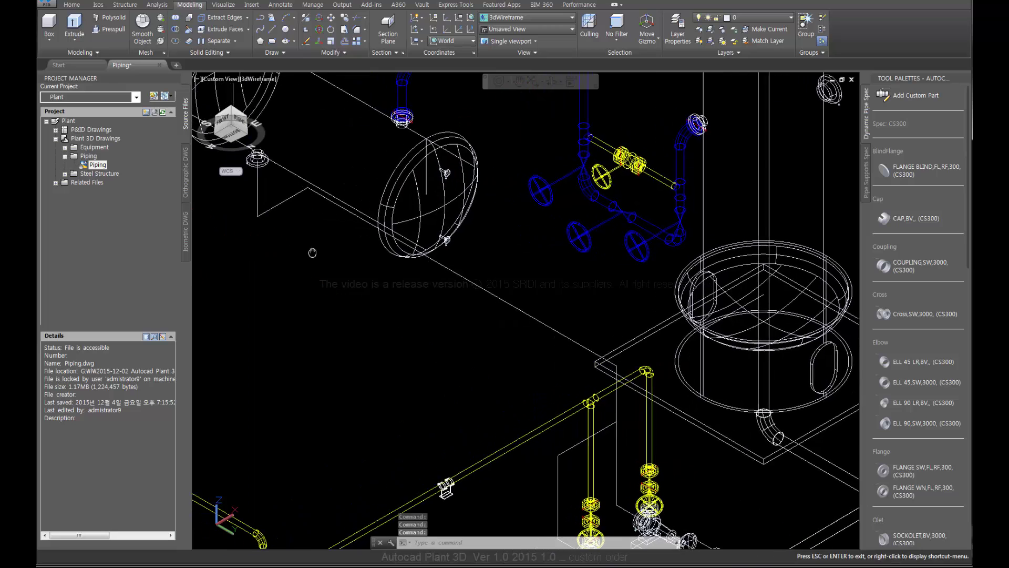
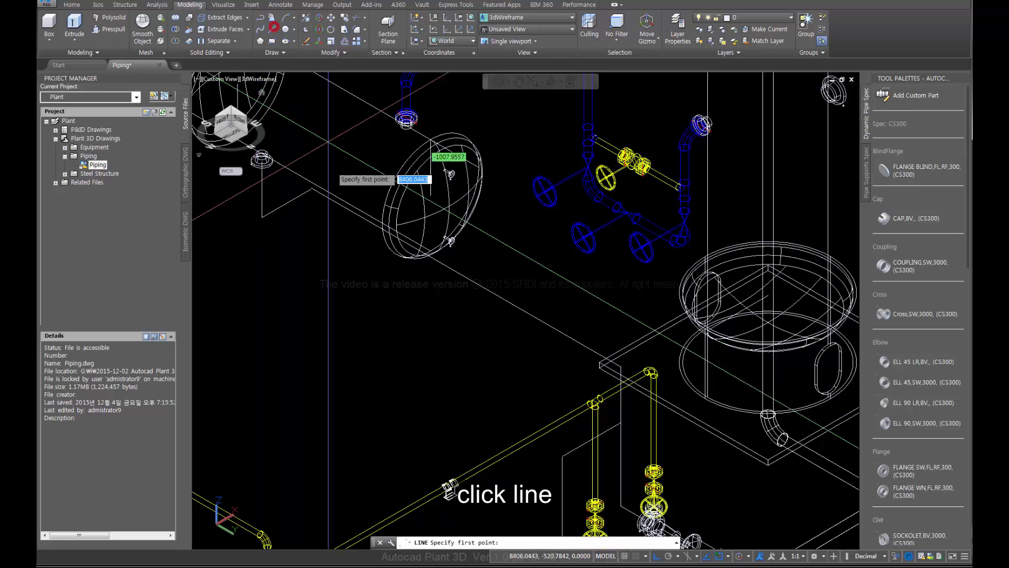
pyautogui.scroll(6, 316, 192)
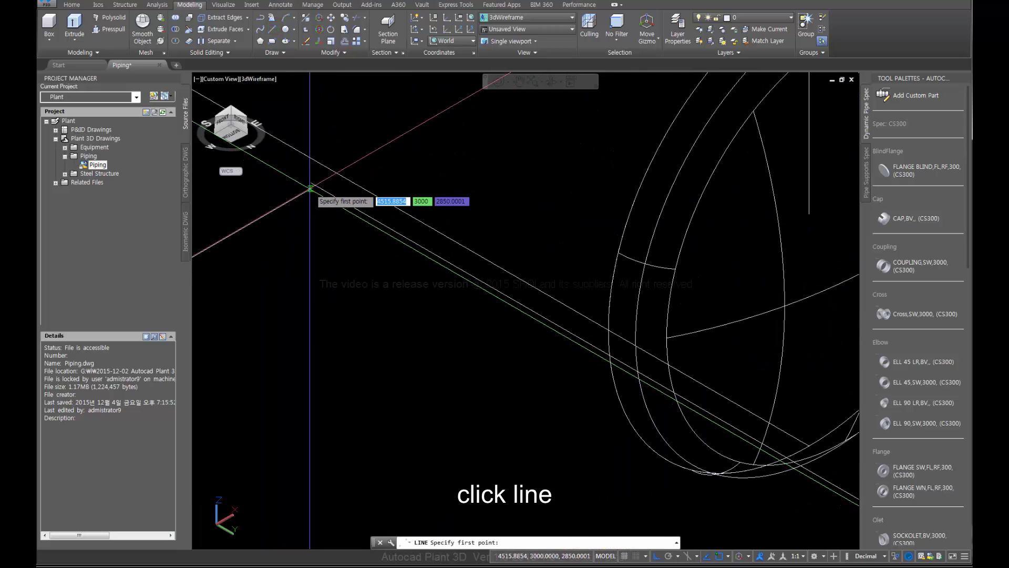
pyautogui.keyDown('shift'); pyautogui.rightClick(309, 187); pyautogui.keyUp('shift')
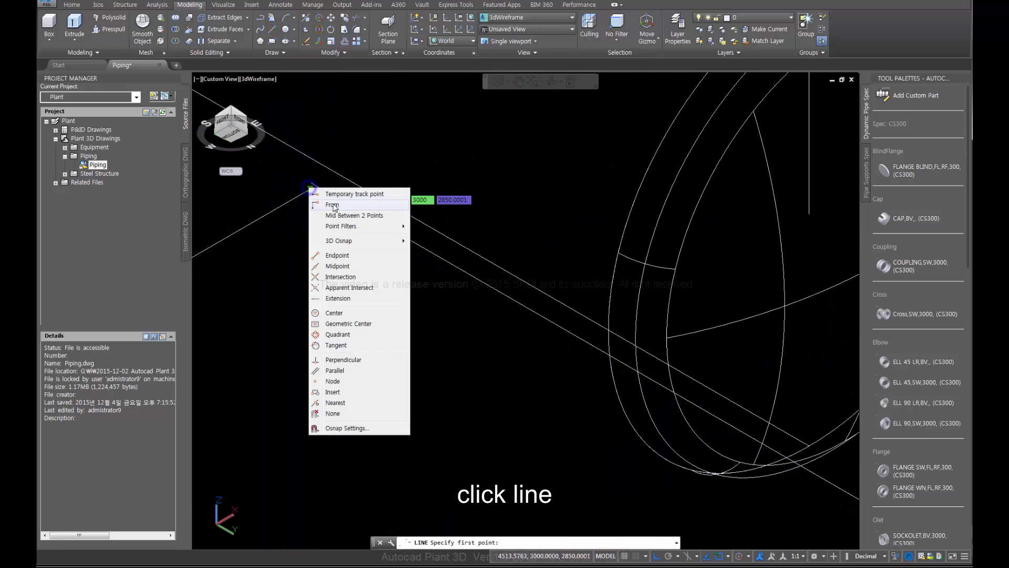
pyautogui.click(338, 255)
pyautogui.click(311, 191)
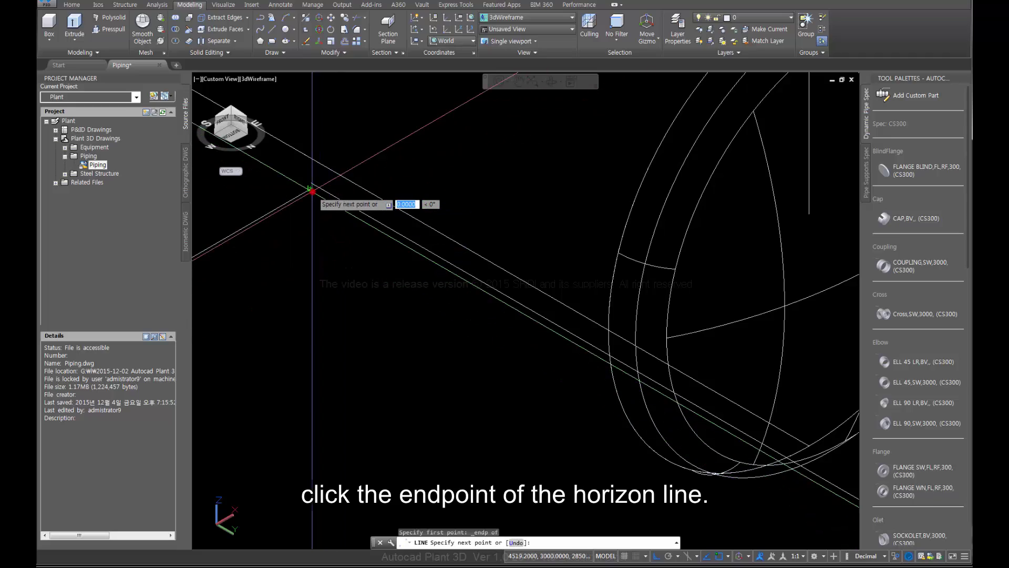
# - Draw the new line perpendicular to the pump's vertical guide line and finish the line
pyautogui.scroll(-4, 546, 355)
pyautogui.moveTo(545, 371); pyautogui.dragTo(265, 252, button='middle')
pyautogui.moveTo(462, 356); pyautogui.dragTo(348, 322, button='middle')
pyautogui.scroll(5, 433, 335)
pyautogui.scroll(5, 411, 316)
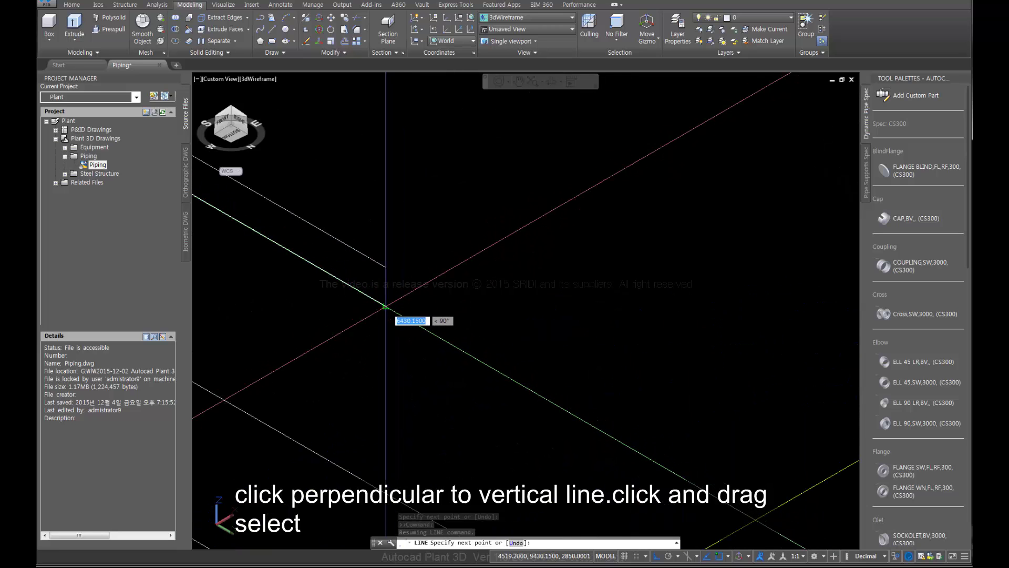
pyautogui.scroll(4, 386, 307)
pyautogui.press('Escape')
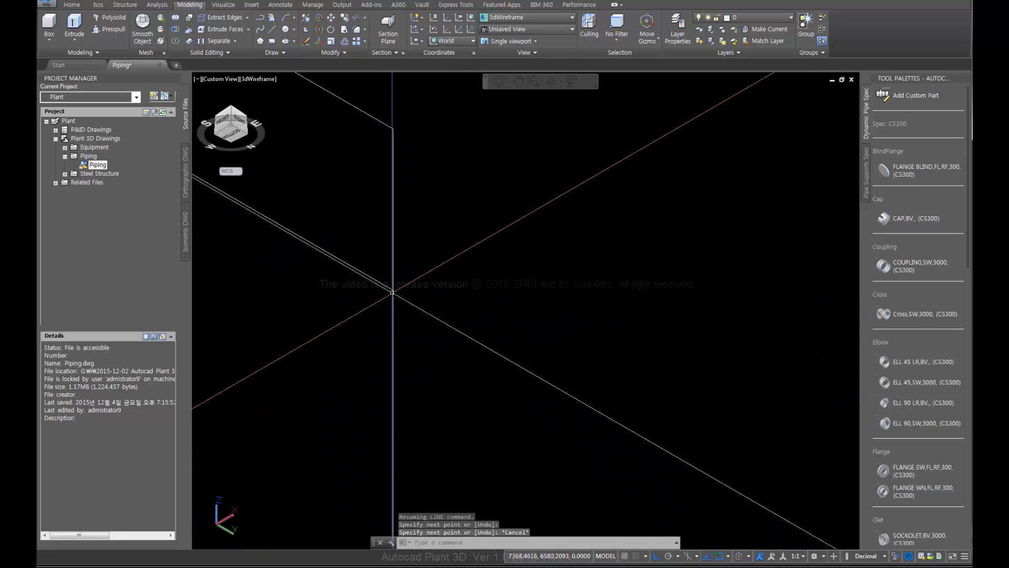
# - Try to trim the pump's vertical guide line above the new line, using both lines as cutting edges
pyautogui.click(410, 306)
pyautogui.click(374, 257)
pyautogui.moveTo(431, 282); pyautogui.dragTo(434, 298, button='middle')
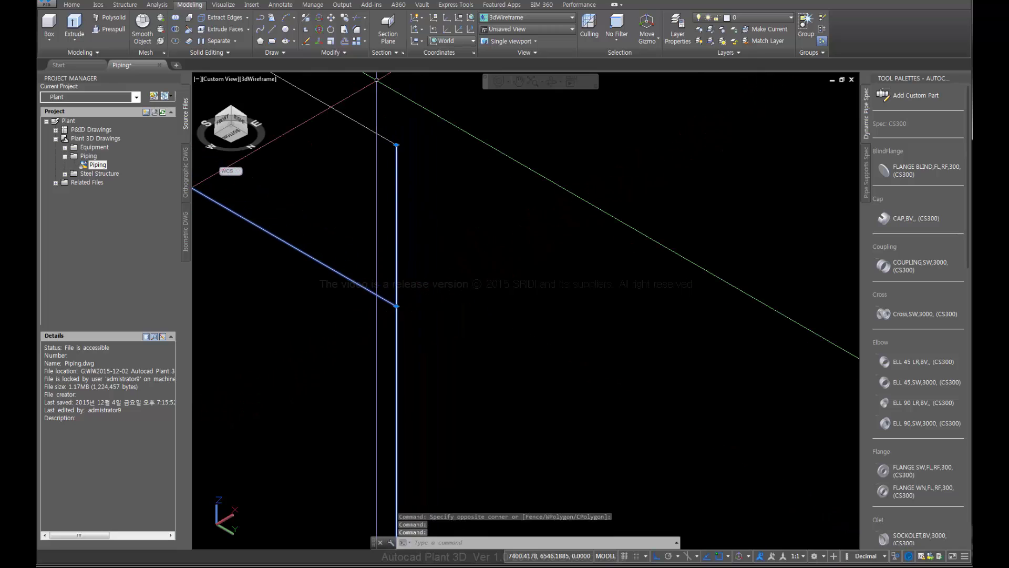
pyautogui.click(357, 19)
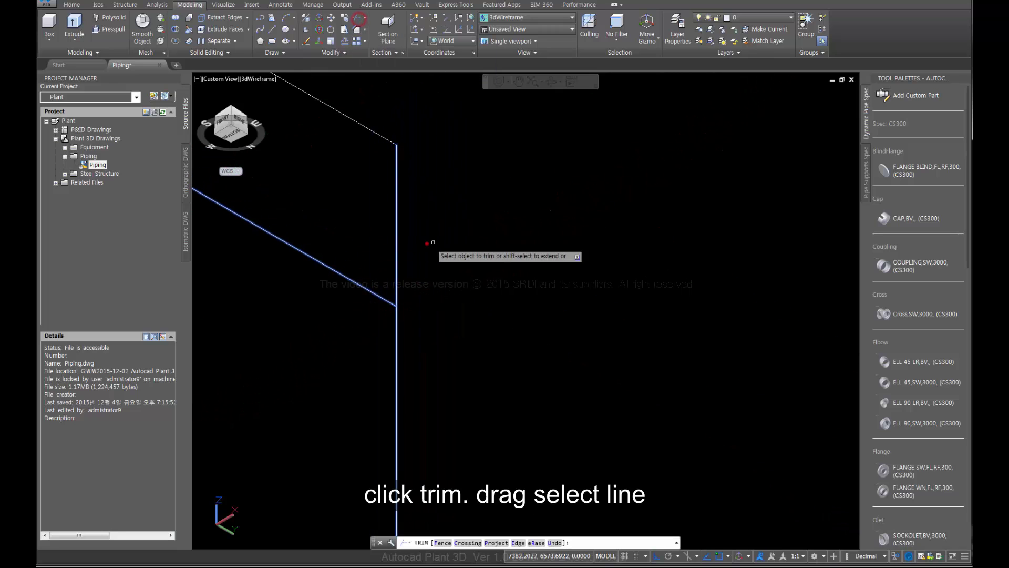
pyautogui.moveTo(427, 244); pyautogui.dragTo(367, 217)
pyautogui.press('Escape')
pyautogui.scroll(-4, 389, 231)
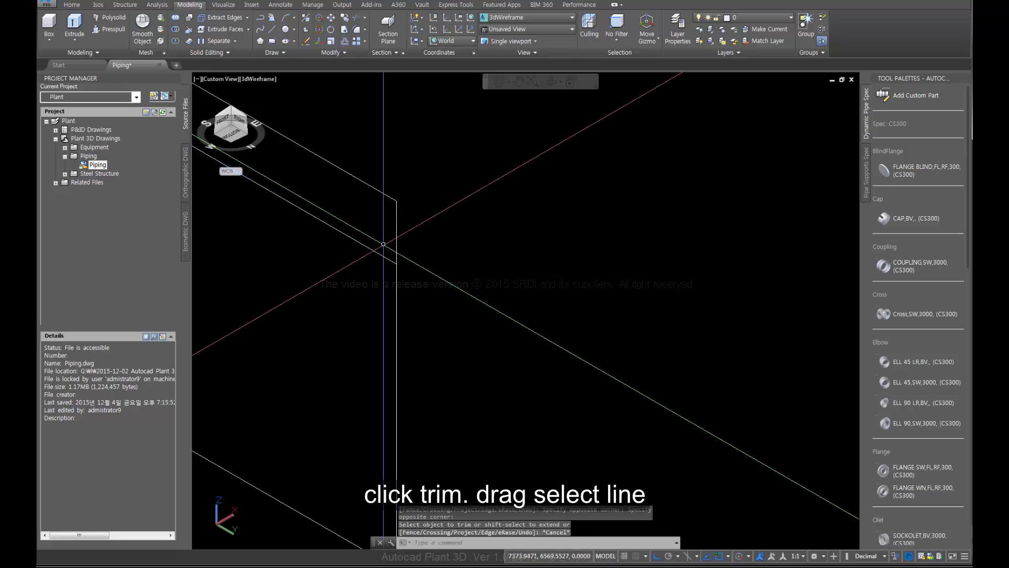
# - Try to trim the pump's vertical guide line above the lower horizontal line, using that horizontal line as cutting edge
pyautogui.click(383, 245)
pyautogui.click(357, 18)
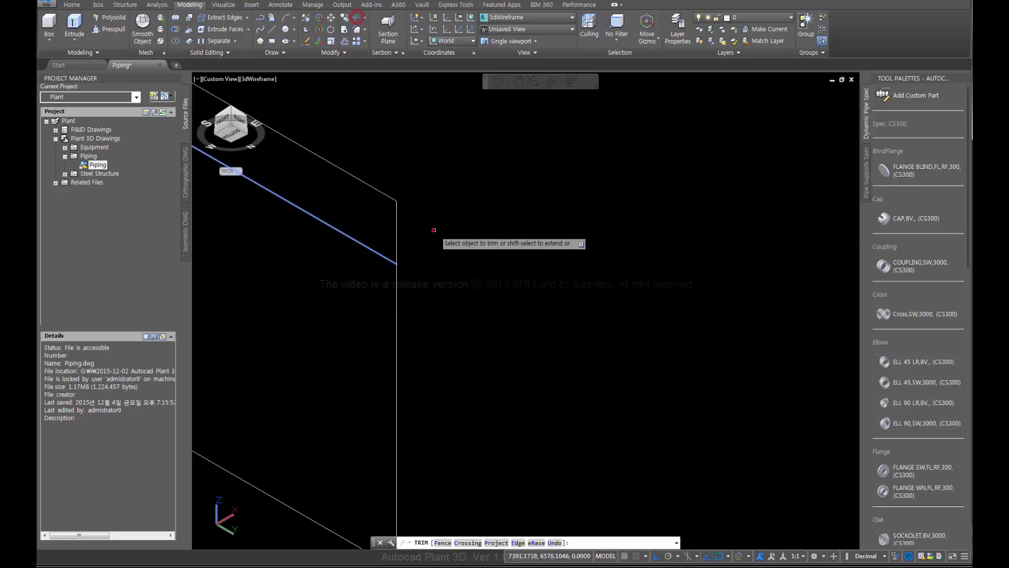
pyautogui.click(433, 230)
pyautogui.click(368, 212)
pyautogui.press('Escape')
# - Stretch the upper endpoint of the pump's vertical guide line down to the end of the lower horizontal guide line
pyautogui.click(396, 223)
pyautogui.click(396, 201)
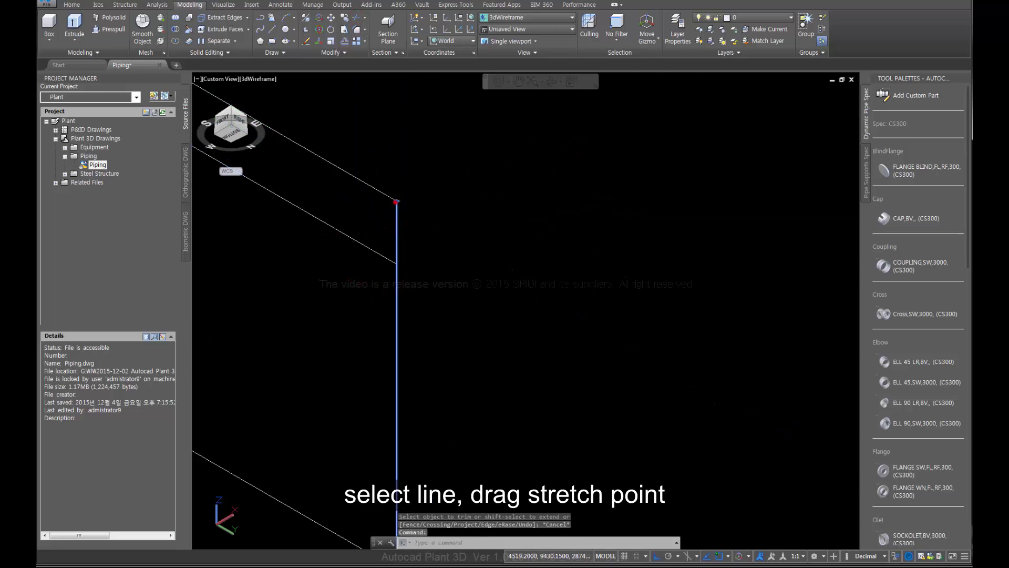
pyautogui.press('Escape')
pyautogui.scroll(-3, 396, 270)
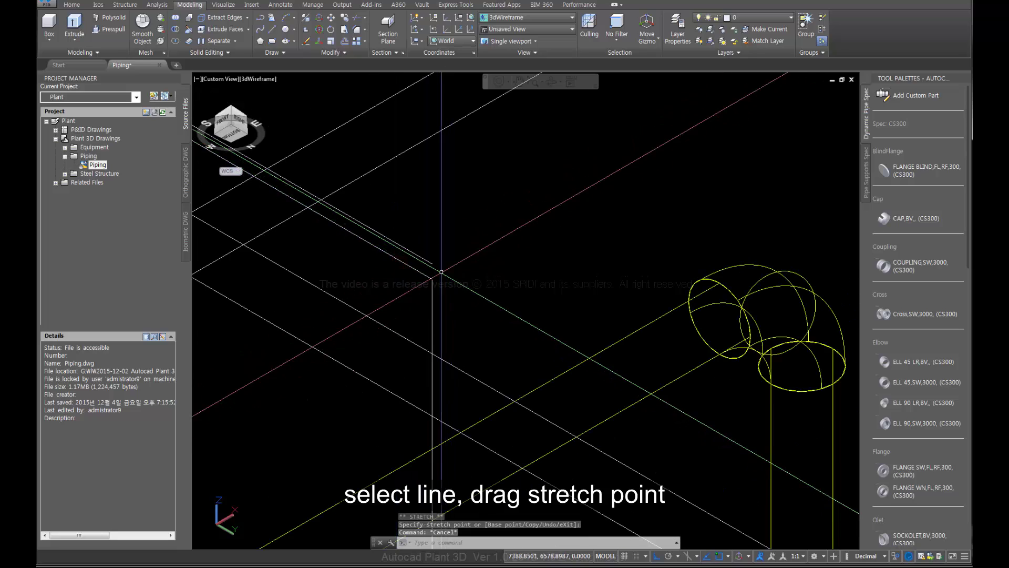
# - Delete the upper of the two parallel horizontal guide lines running from the vessel to the pumps
pyautogui.click(434, 265)
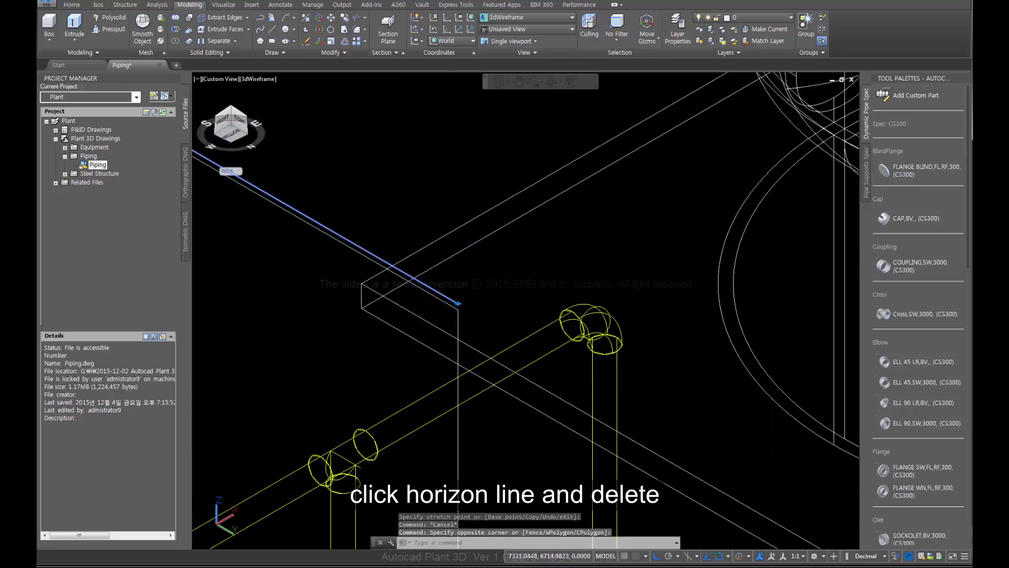
pyautogui.scroll(-2, 499, 335)
pyautogui.moveTo(401, 327); pyautogui.dragTo(357, 316, button='middle')
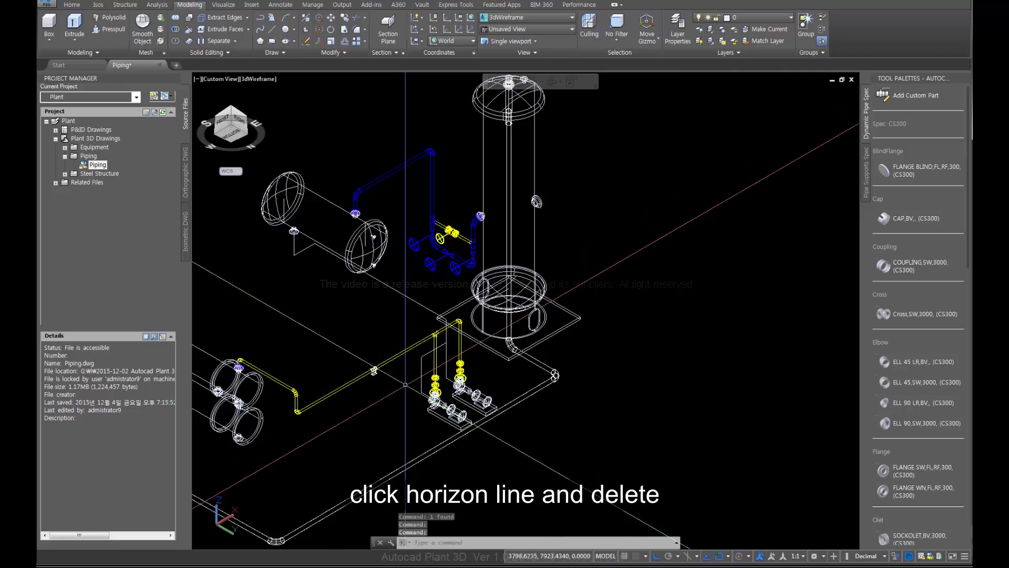
pyautogui.scroll(3, 463, 422)
pyautogui.scroll(-5, 475, 419)
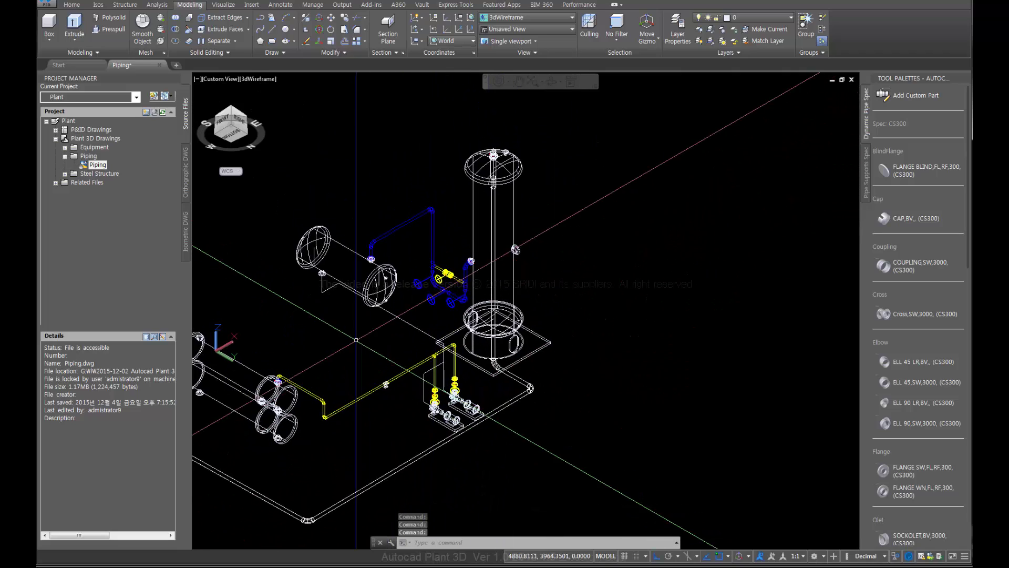
pyautogui.moveTo(361, 334); pyautogui.dragTo(374, 328, button='middle')
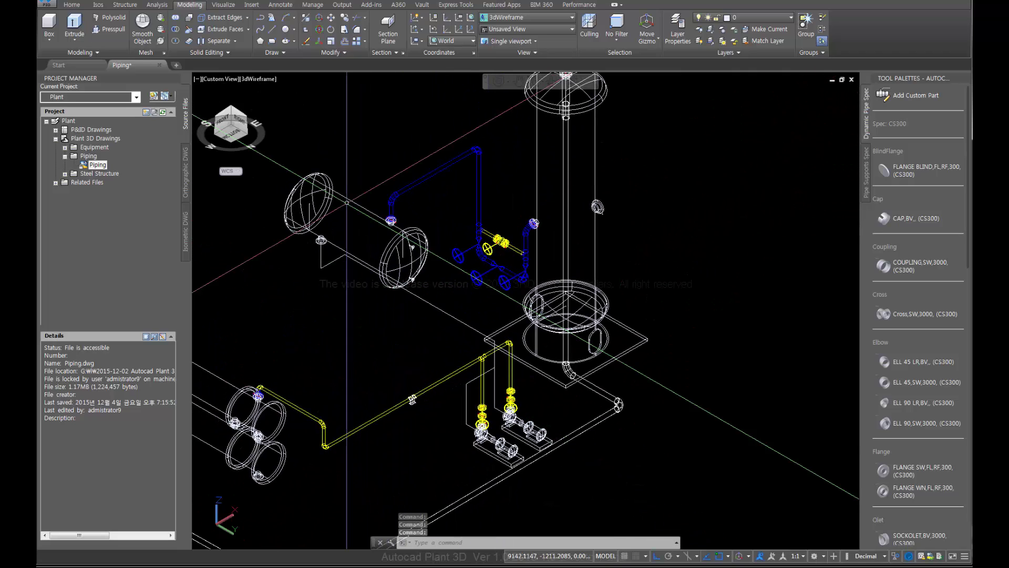
# - Try the Conceptual visual style on the plant model, and set it to Realistic
pyautogui.click(553, 20)
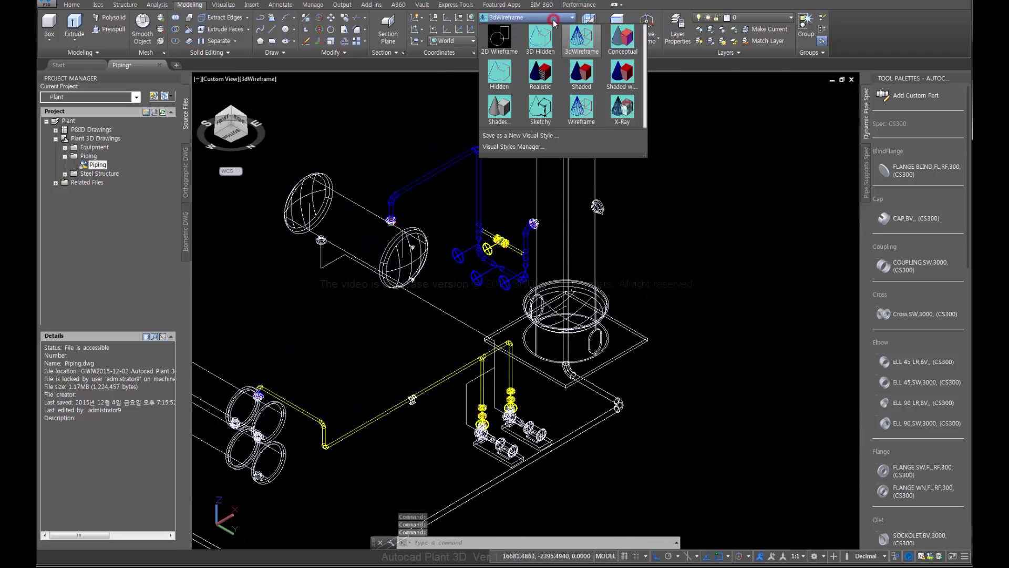
pyautogui.click(618, 42)
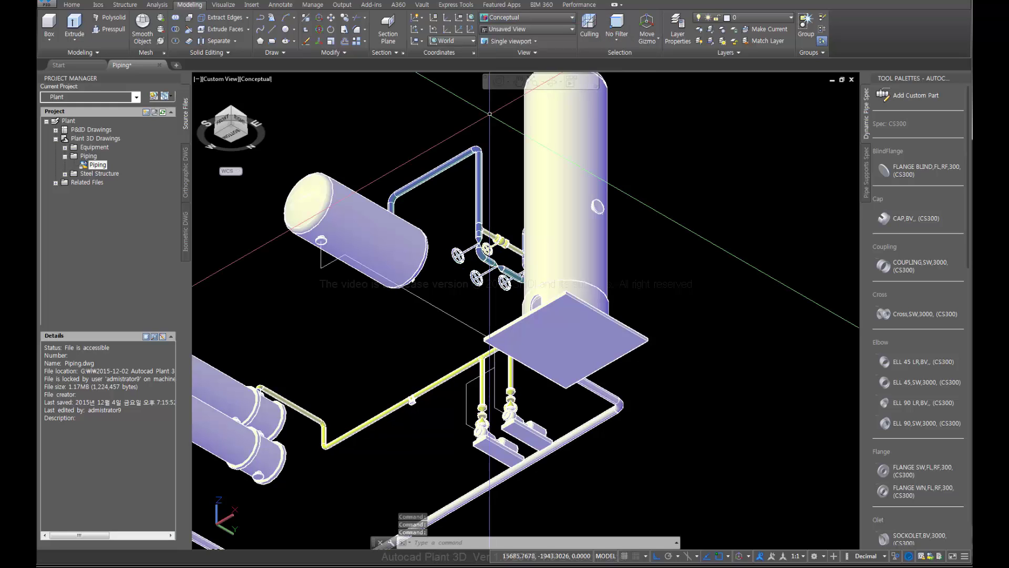
pyautogui.click(560, 18)
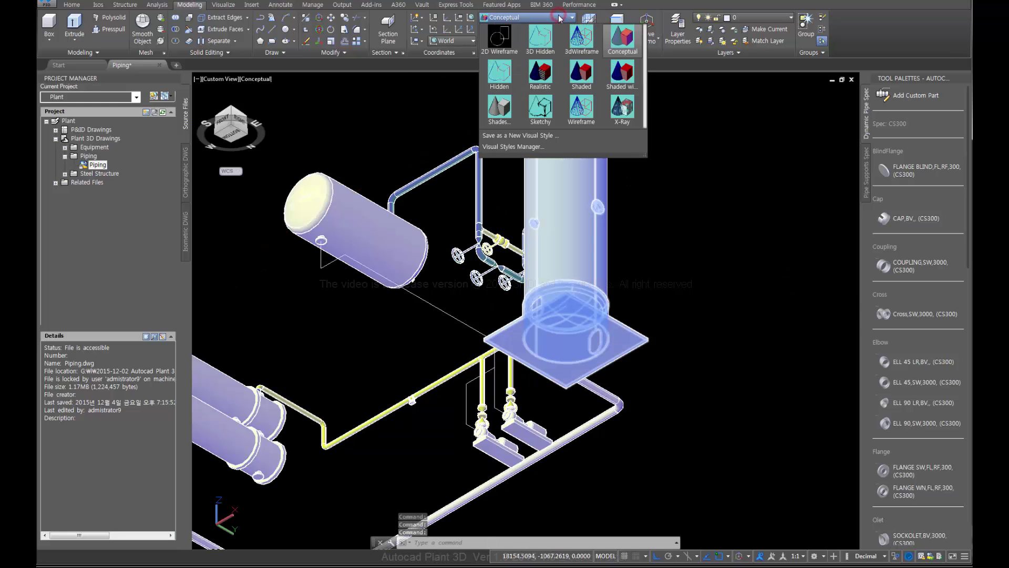
pyautogui.click(541, 75)
pyautogui.scroll(5, 427, 258)
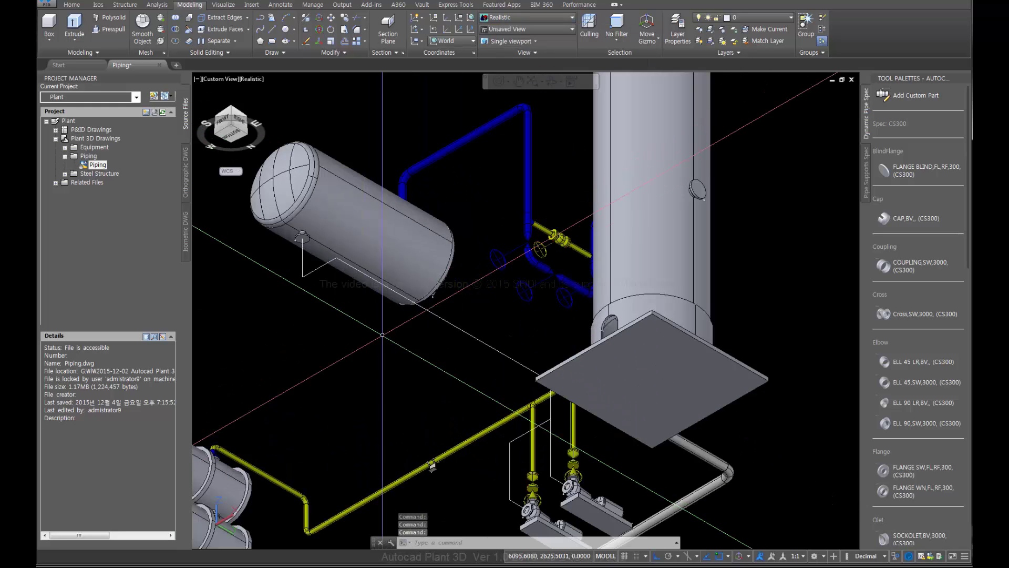
pyautogui.moveTo(388, 332); pyautogui.dragTo(375, 309, button='middle')
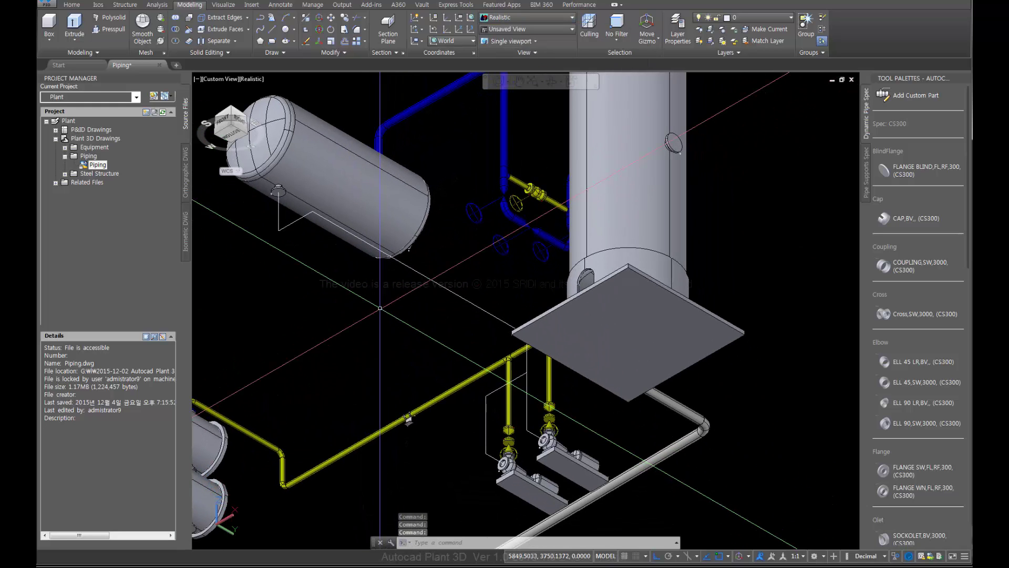
# - Select the long horizontal guide line, the short connecting line and the vertical line at the vessel nozzle
pyautogui.click(447, 280)
pyautogui.click(415, 300)
pyautogui.scroll(3, 292, 225)
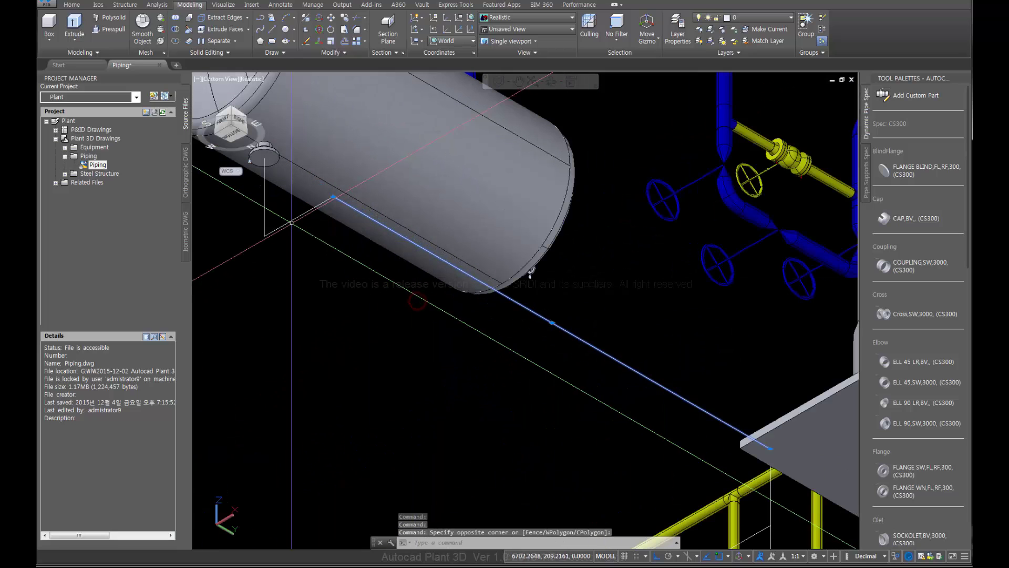
pyautogui.click(302, 225)
pyautogui.click(286, 210)
pyautogui.click(281, 210)
pyautogui.click(264, 206)
pyautogui.scroll(-2, 264, 207)
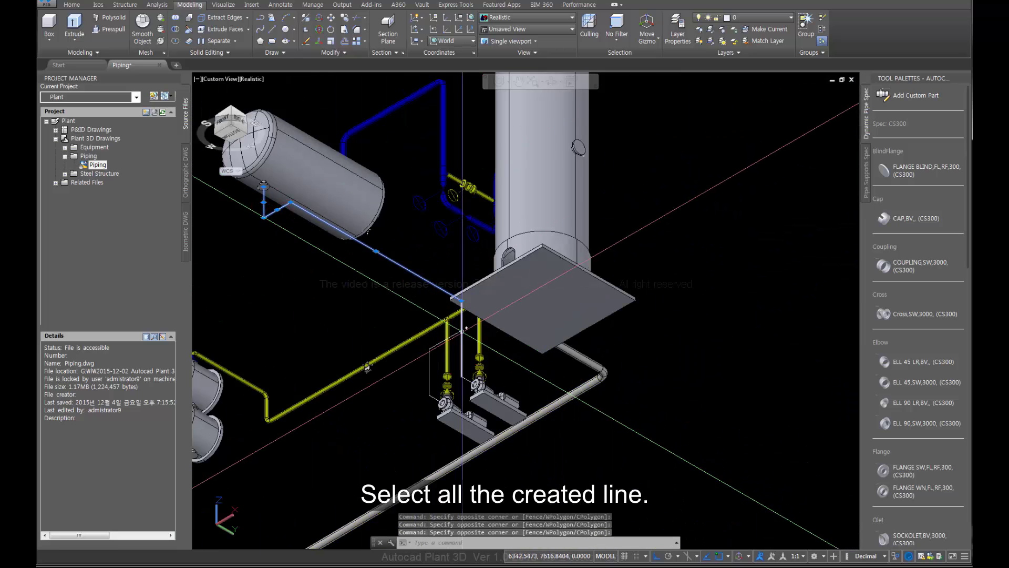
# - Add the vertical, connecting and nozzle guide lines of both pumps to the selection
pyautogui.scroll(3, 467, 326)
pyautogui.scroll(-1, 453, 302)
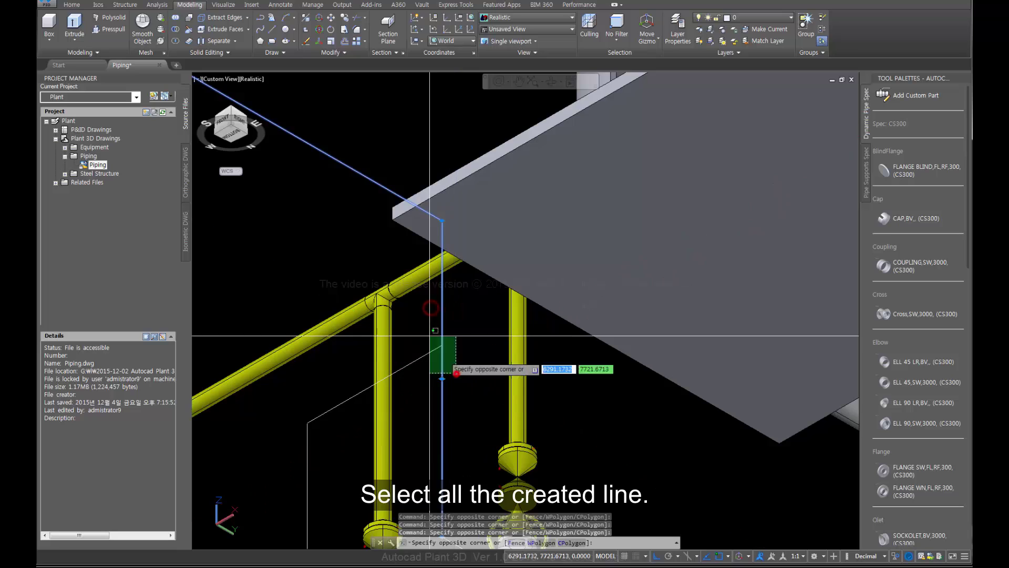
pyautogui.scroll(-5, 440, 349)
pyautogui.scroll(3, 410, 378)
pyautogui.scroll(3, 410, 378)
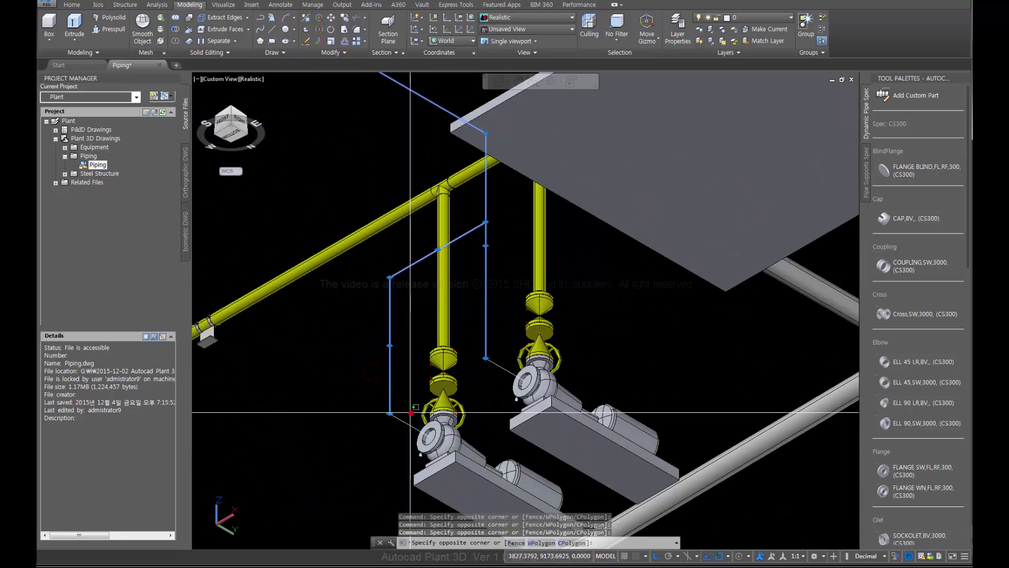
# - Isolate the selected guide lines and fit them in the view
pyautogui.rightClick(381, 368)
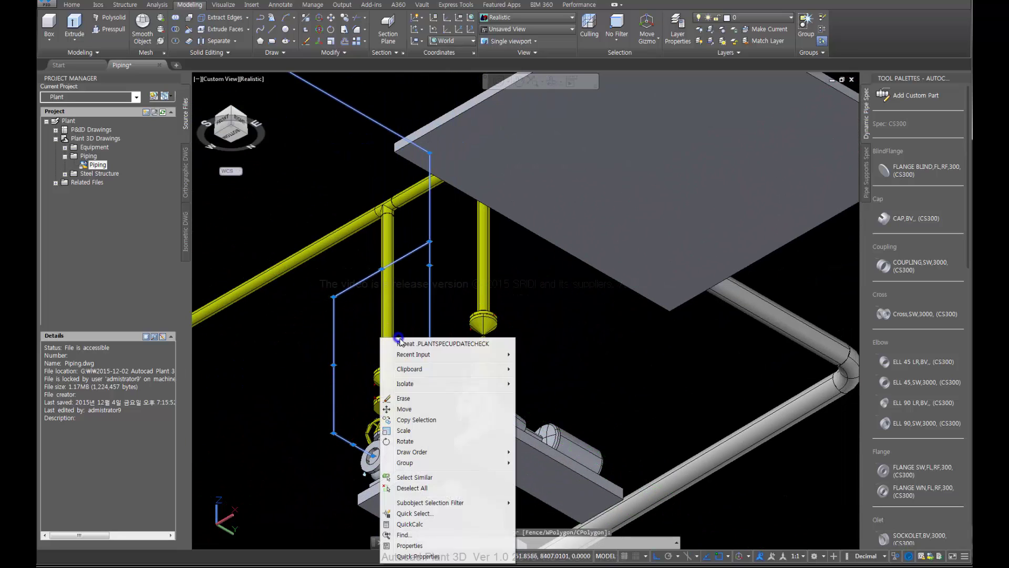
pyautogui.click(413, 384)
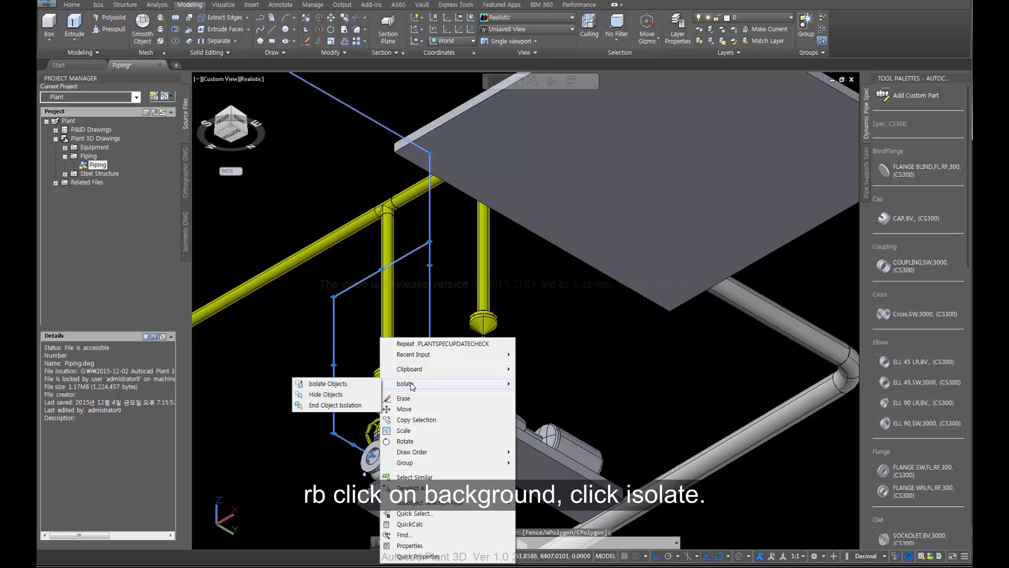
pyautogui.click(326, 383)
pyautogui.scroll(-5, 445, 327)
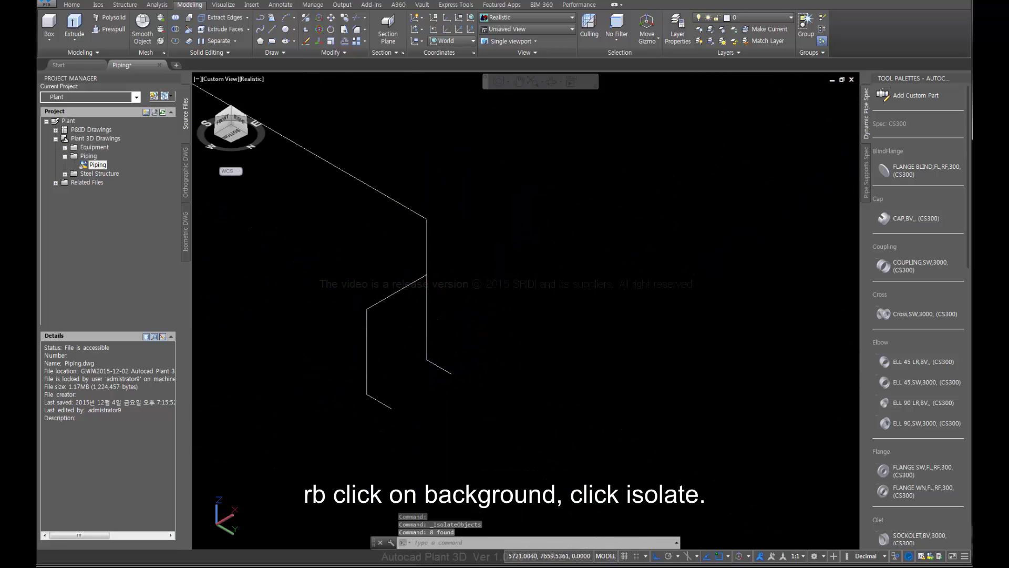
pyautogui.middleClick(444, 327)
pyautogui.middleClick(444, 326)
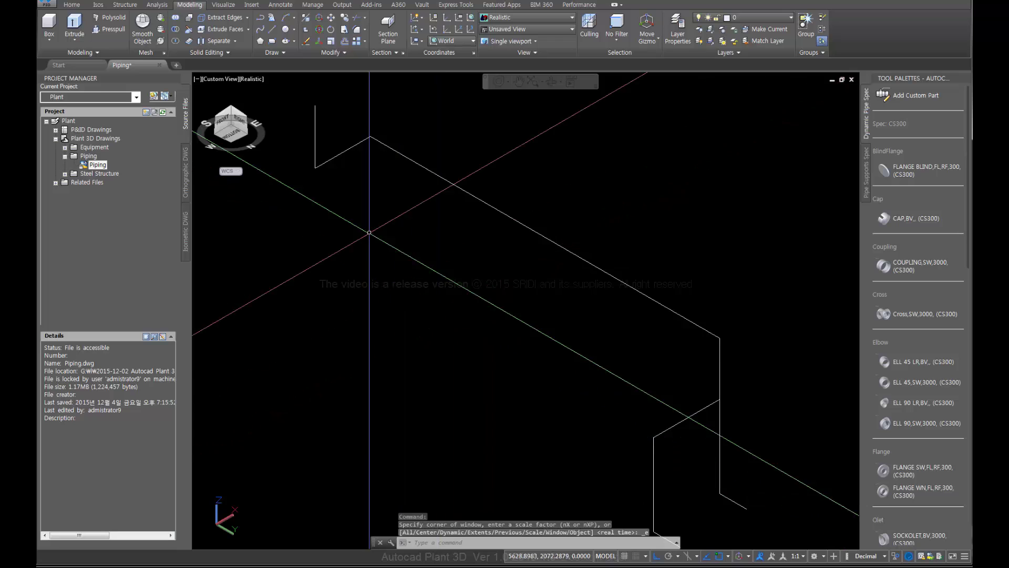
# - Convert the vertical guide line at the vessel end into a polyline with the Edit Polyline command
pyautogui.click(295, 90)
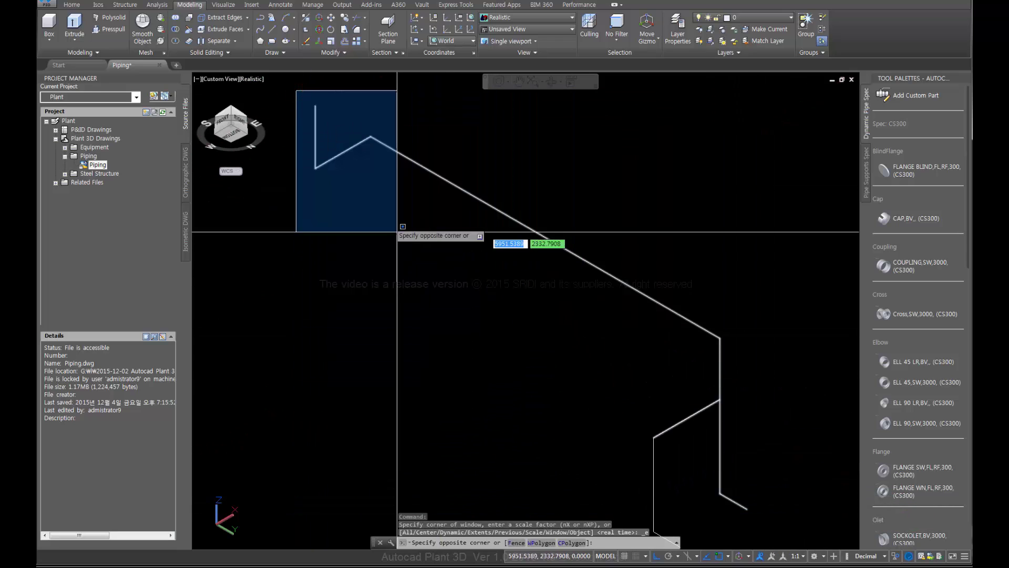
pyautogui.click(291, 113)
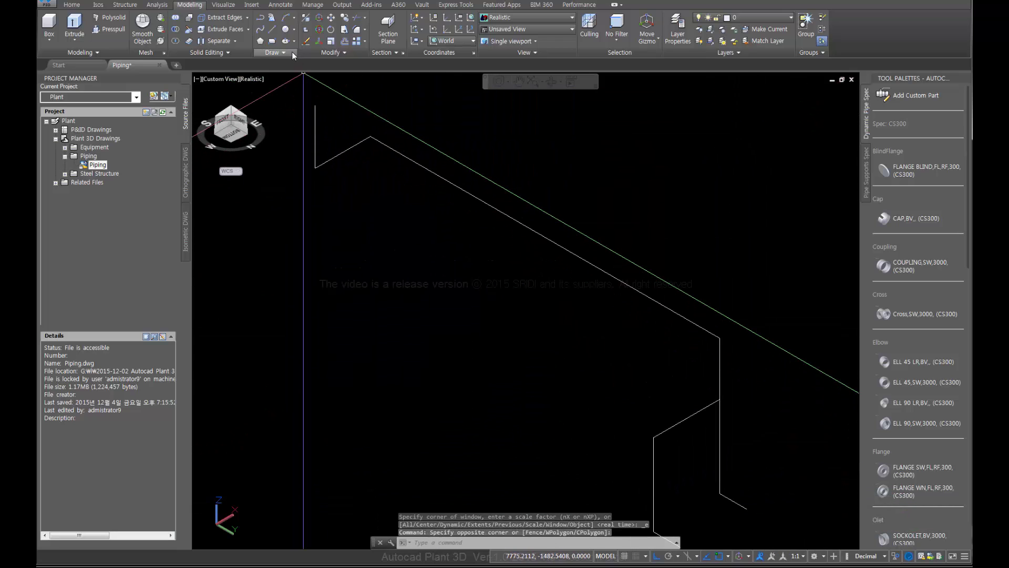
pyautogui.click(338, 52)
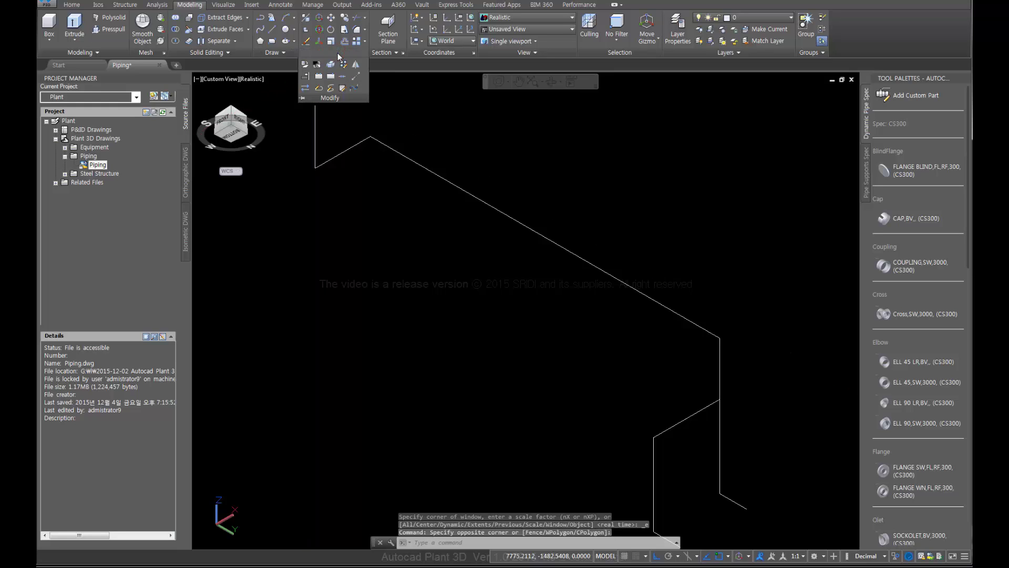
pyautogui.click(320, 89)
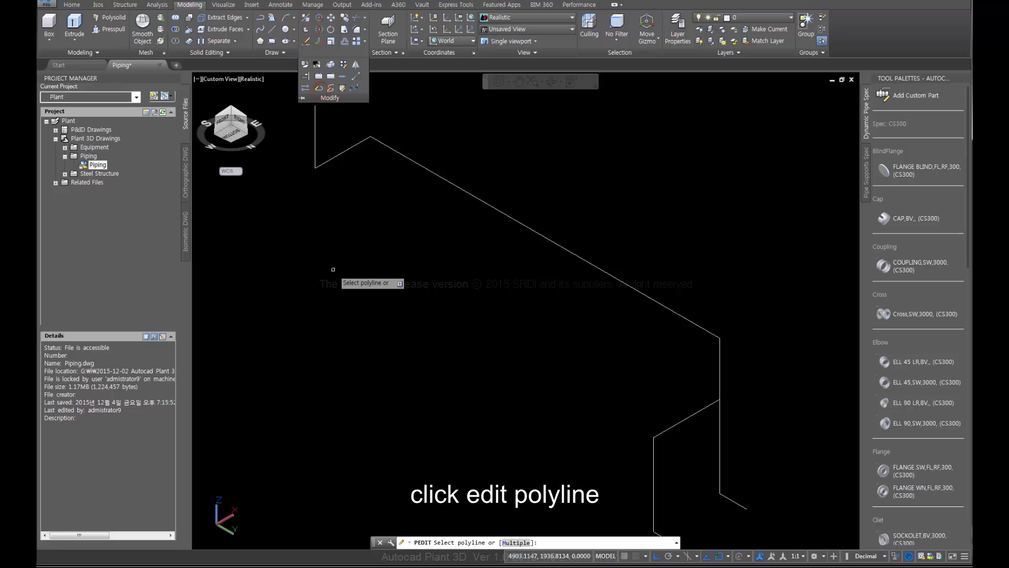
pyautogui.scroll(-5, 333, 269)
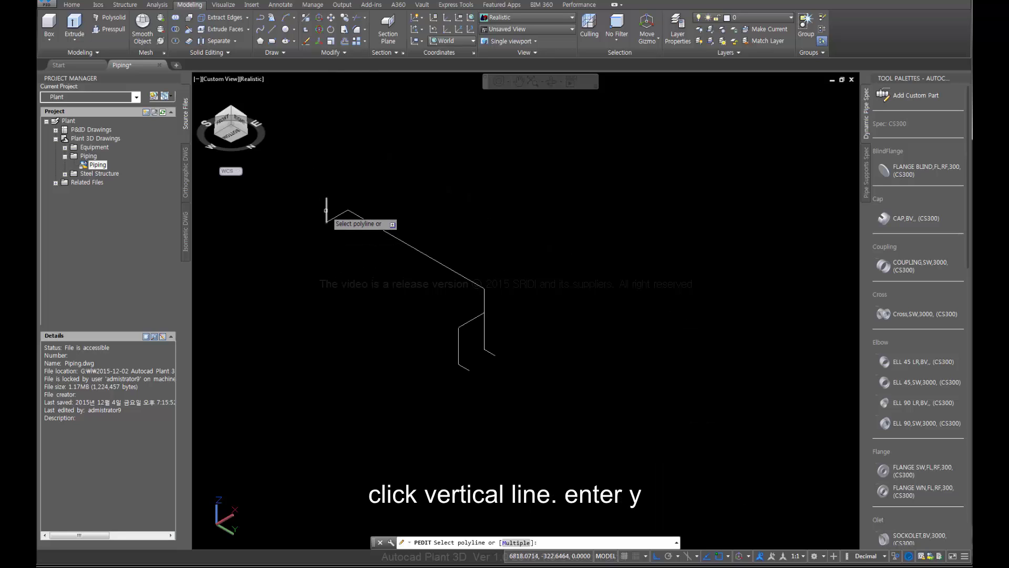
pyautogui.click(327, 212)
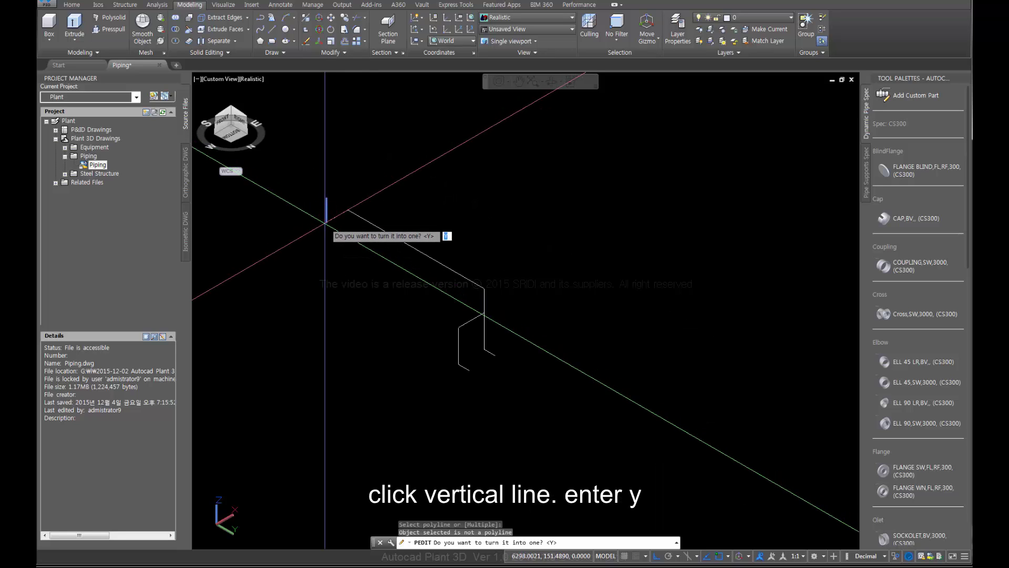
pyautogui.press('Return')
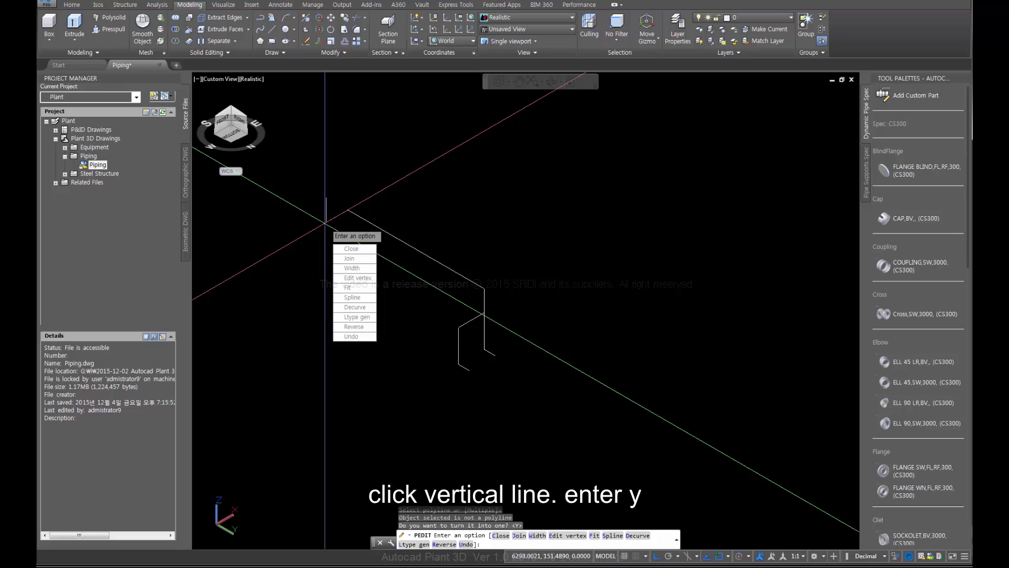
# - Apply the Join option to the new polyline with all the isolated guide lines, and finish the command
pyautogui.click(361, 260)
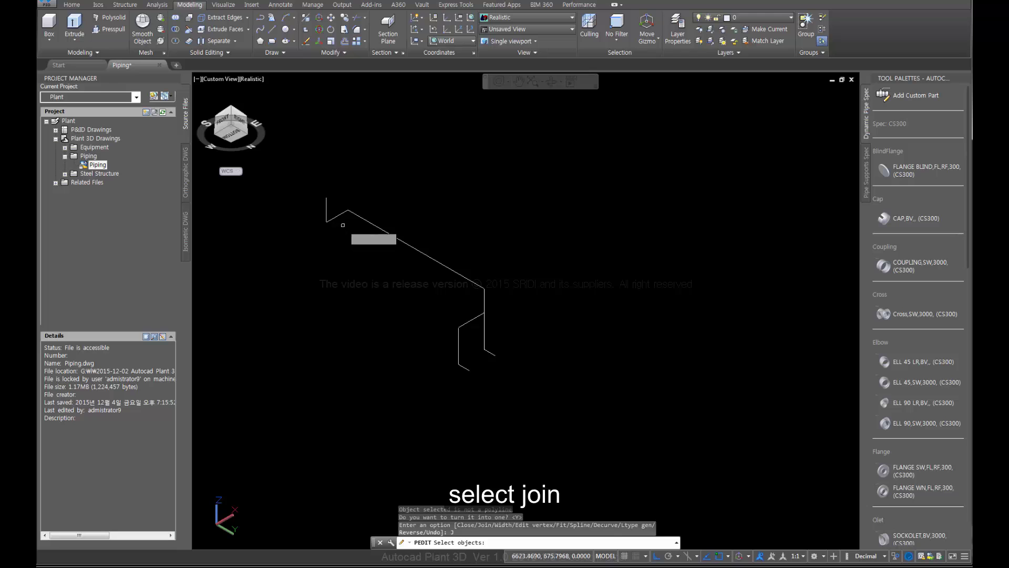
pyautogui.click(342, 225)
pyautogui.click(338, 198)
pyautogui.click(313, 181)
pyautogui.click(542, 395)
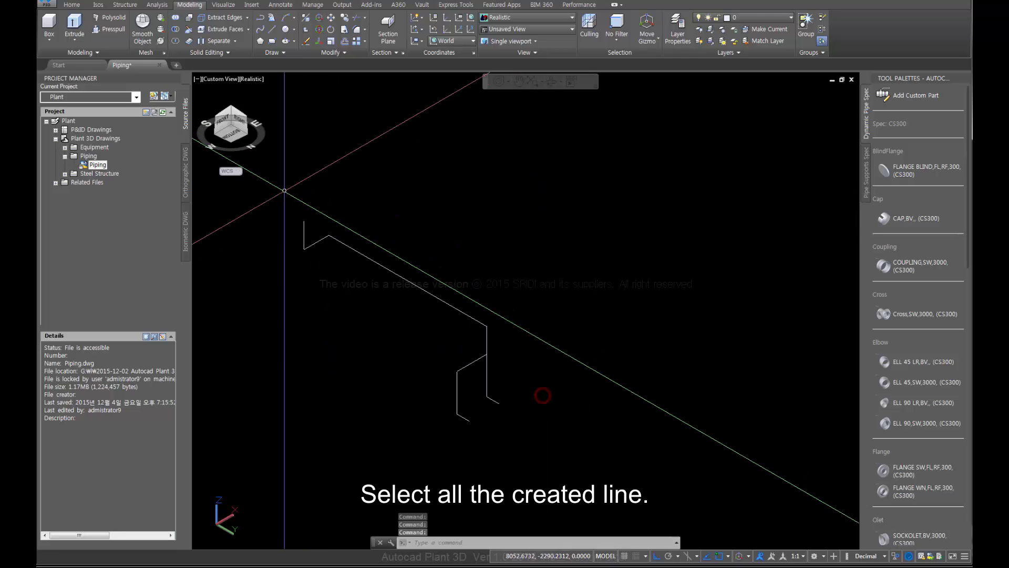
# - Select all the joined guide lines of the isolated route together
pyautogui.click(278, 189)
pyautogui.click(536, 439)
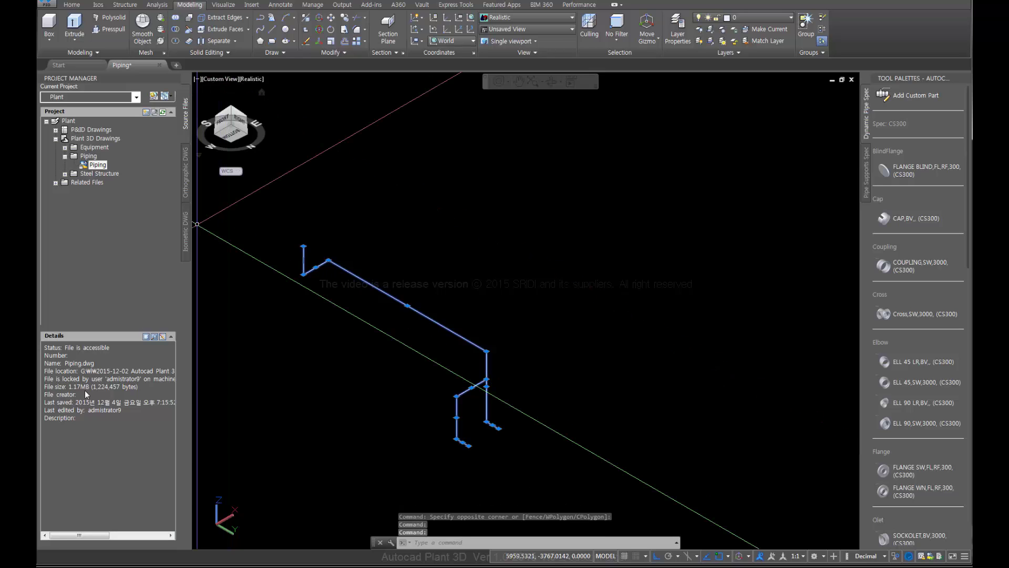
pyautogui.click(316, 383)
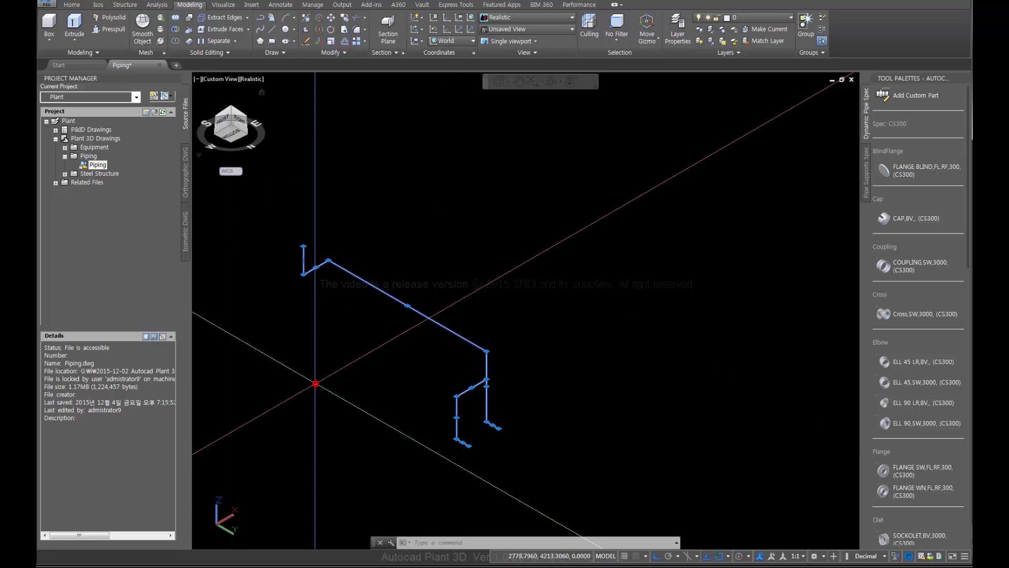
pyautogui.click(255, 194)
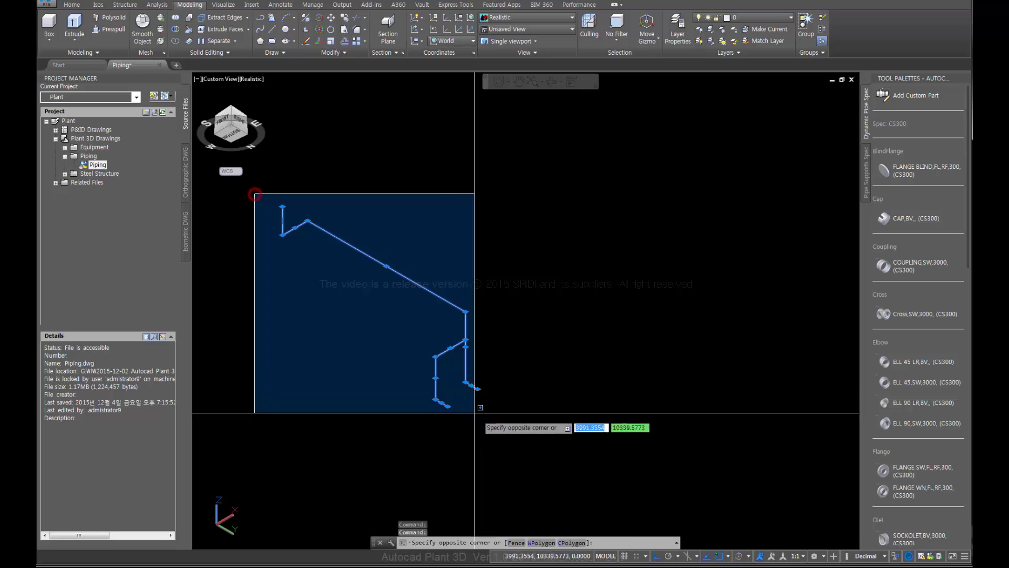
pyautogui.click(512, 421)
pyautogui.click(521, 438)
pyautogui.click(333, 251)
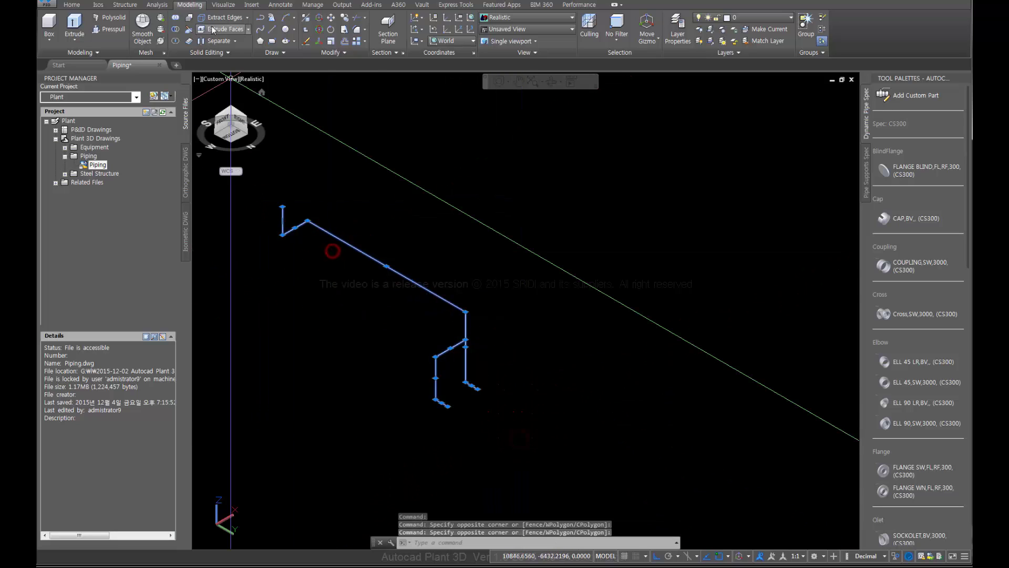
# - Start the Write Block command for the guide lines and set its insertion base point to 0,0,0
pyautogui.click(252, 5)
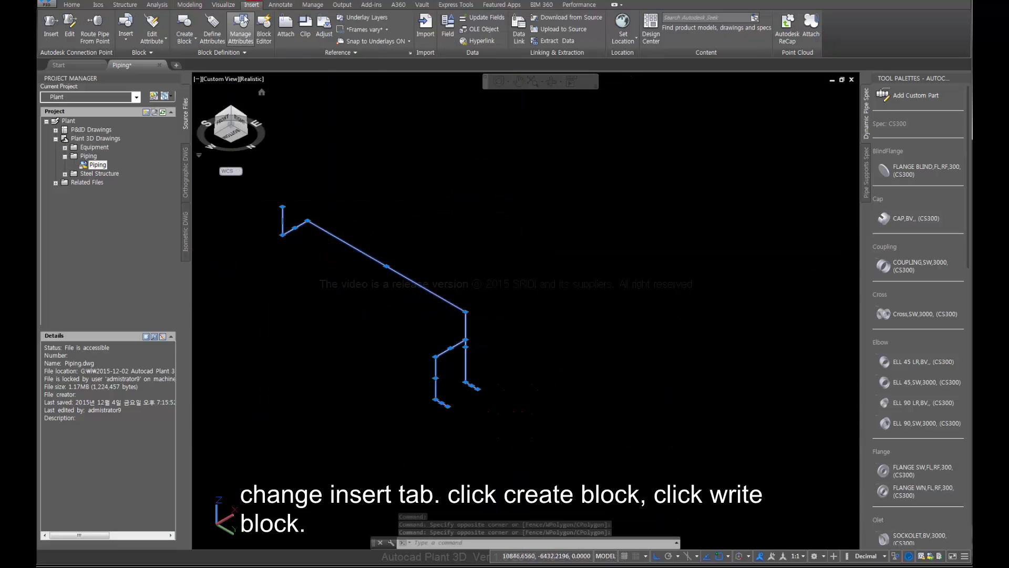
pyautogui.click(195, 42)
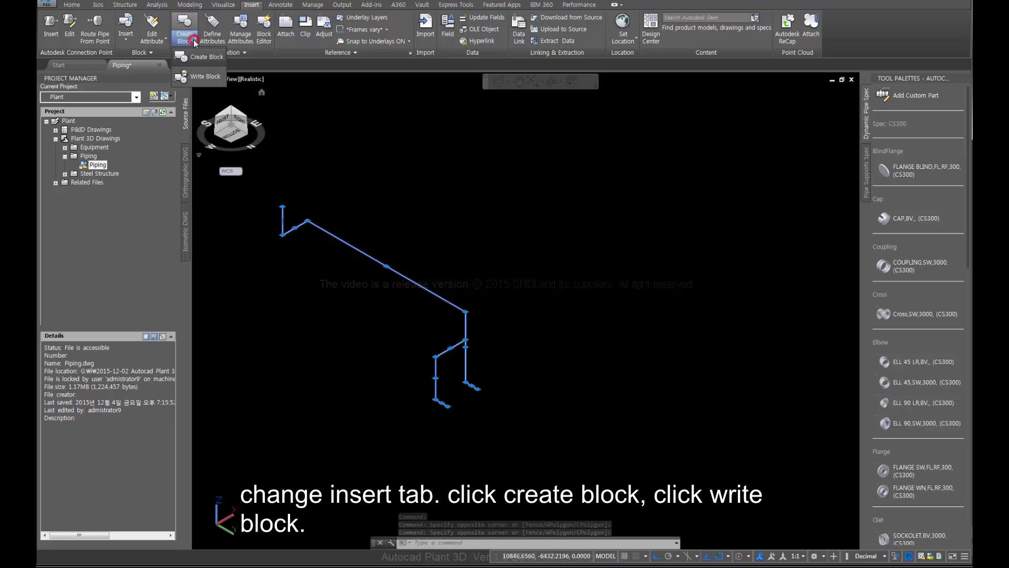
pyautogui.click(206, 77)
pyautogui.moveTo(440, 174); pyautogui.dragTo(227, 294)
pyautogui.click(223, 351)
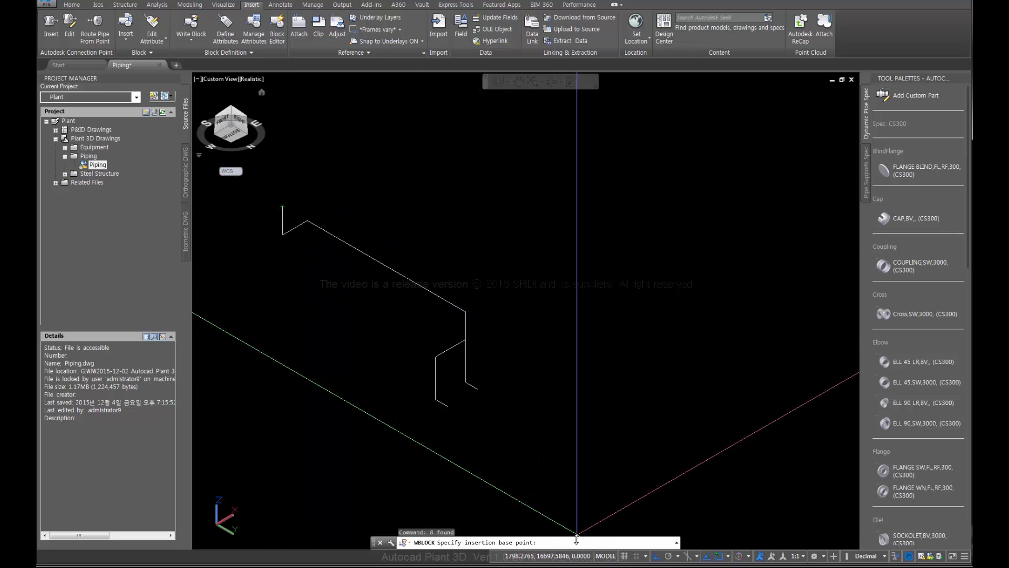
pyautogui.write('0,0,0')
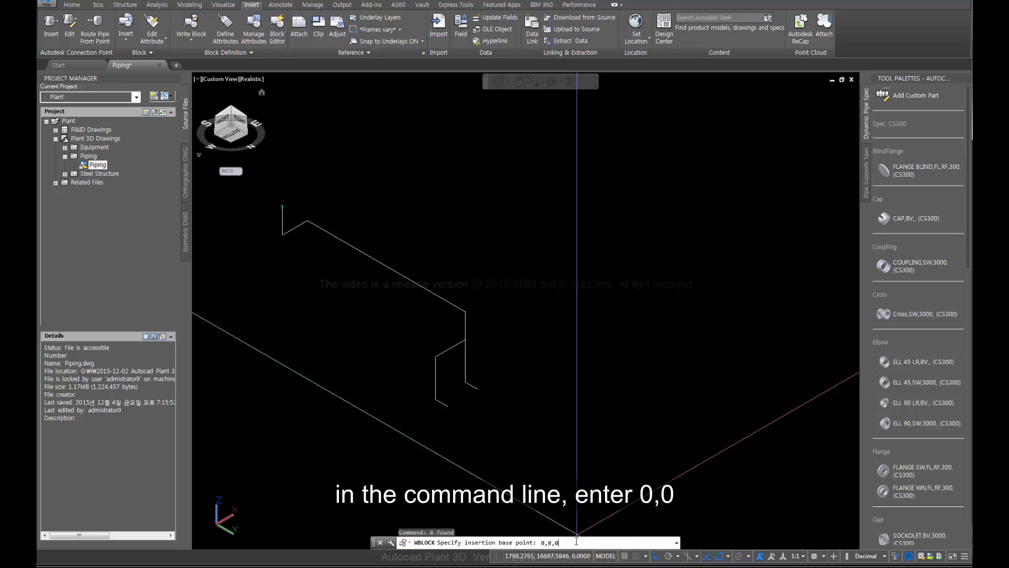
pyautogui.press('Return')
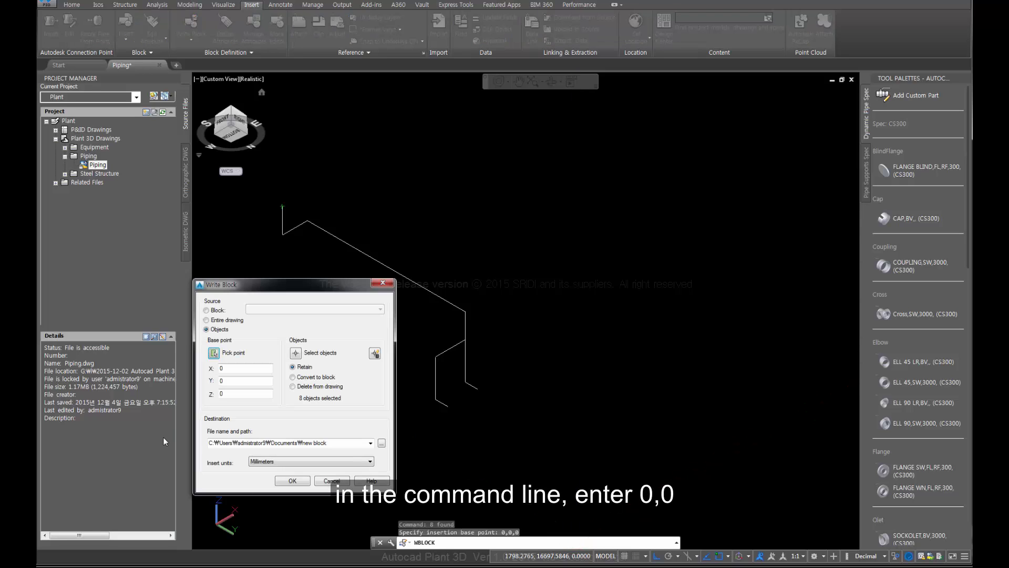
# - Pick all the guide lines of the route as the objects for the written block
pyautogui.click(295, 353)
pyautogui.click(320, 234)
pyautogui.click(267, 186)
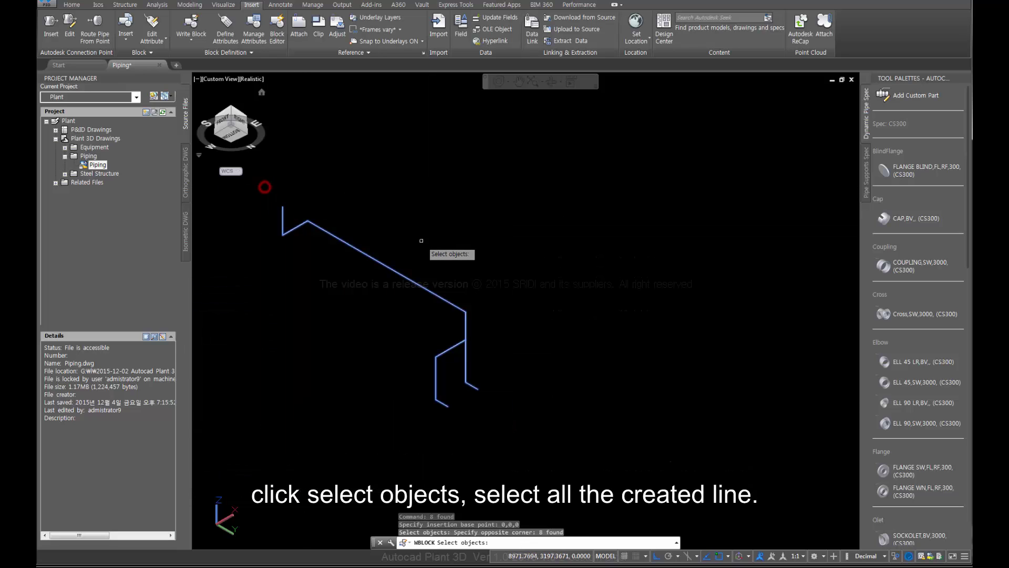
pyautogui.rightClick(422, 242)
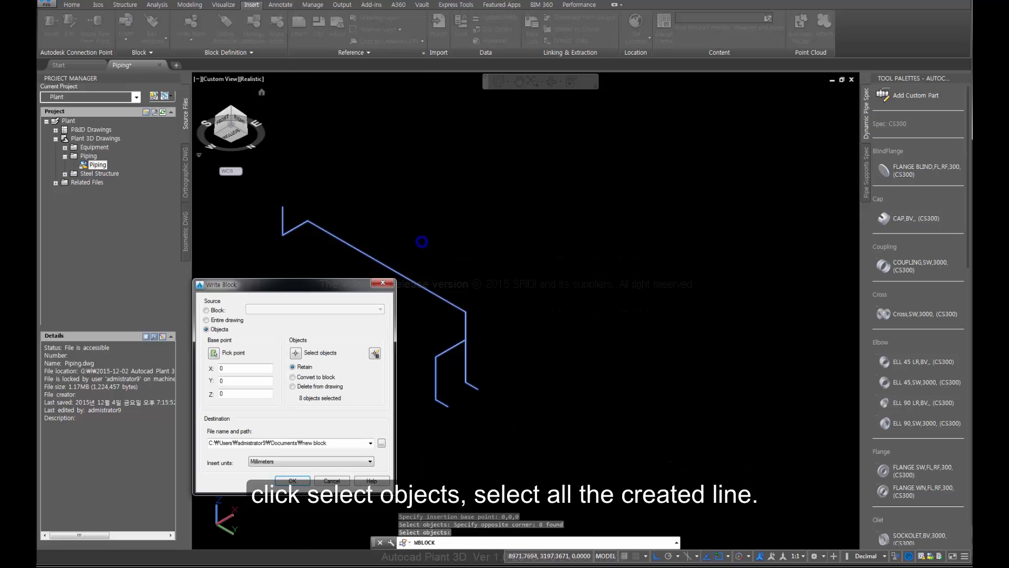
# - Set the block's destination to the file "Pipes from autocad Lines.dwg" in the Plant project's Related Files folder
pyautogui.click(382, 443)
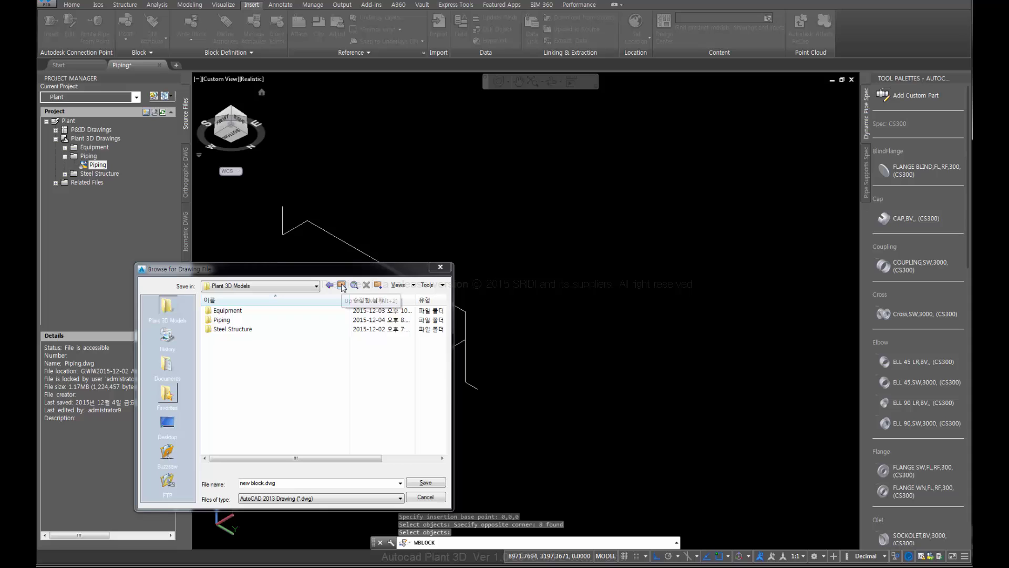
pyautogui.doubleClick(220, 320)
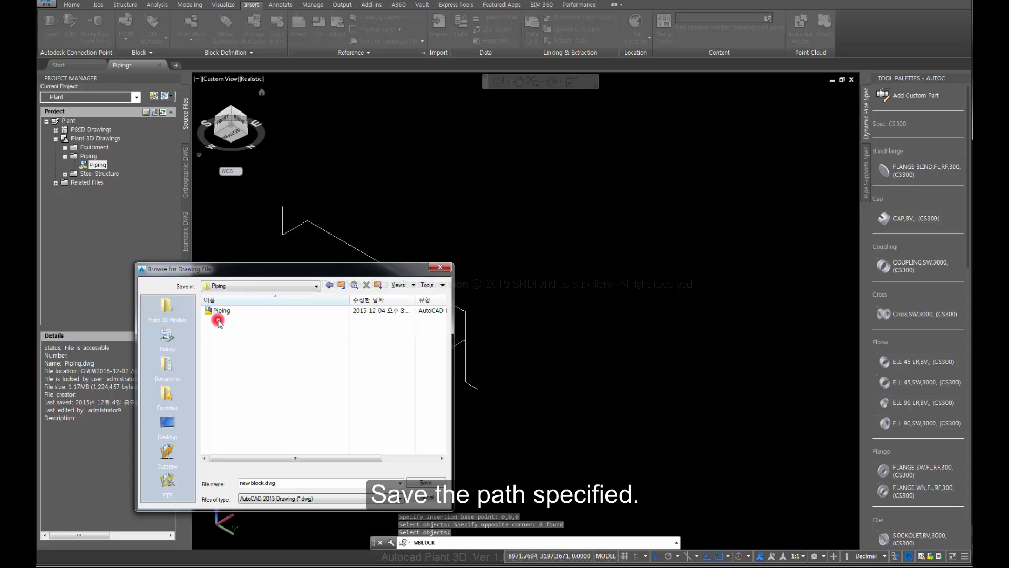
pyautogui.click(342, 286)
pyautogui.click(342, 285)
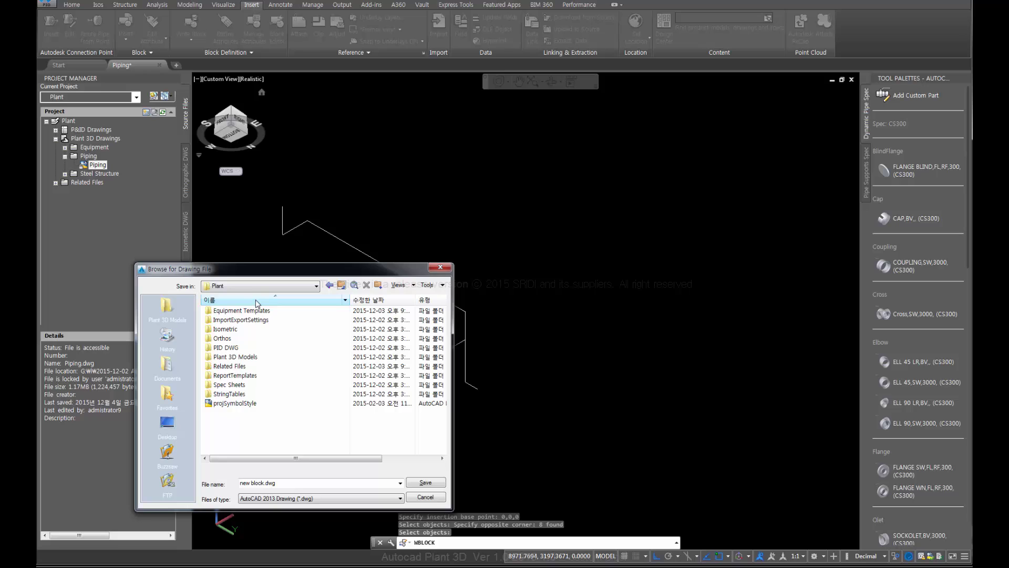
pyautogui.doubleClick(234, 366)
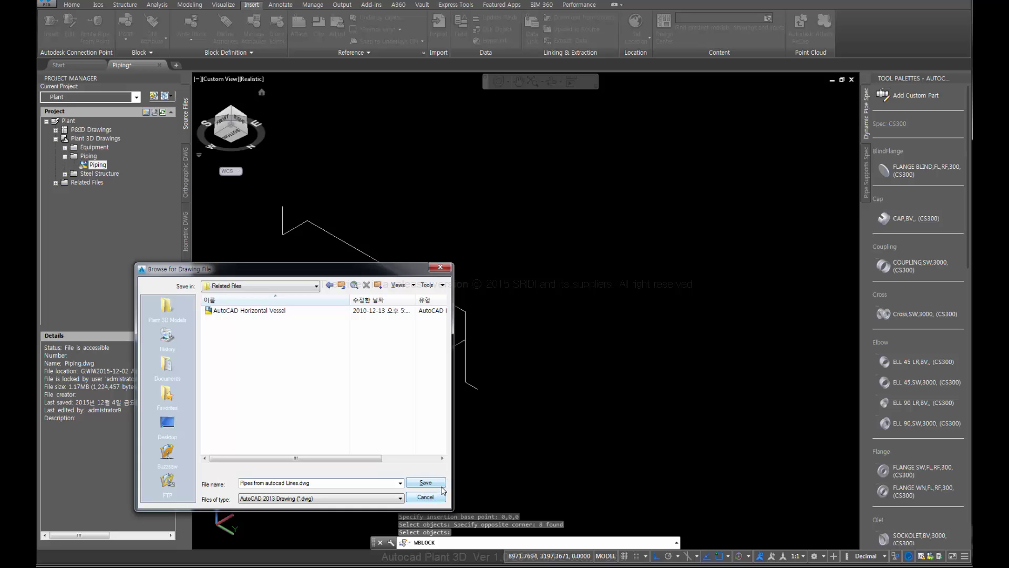
pyautogui.click(423, 482)
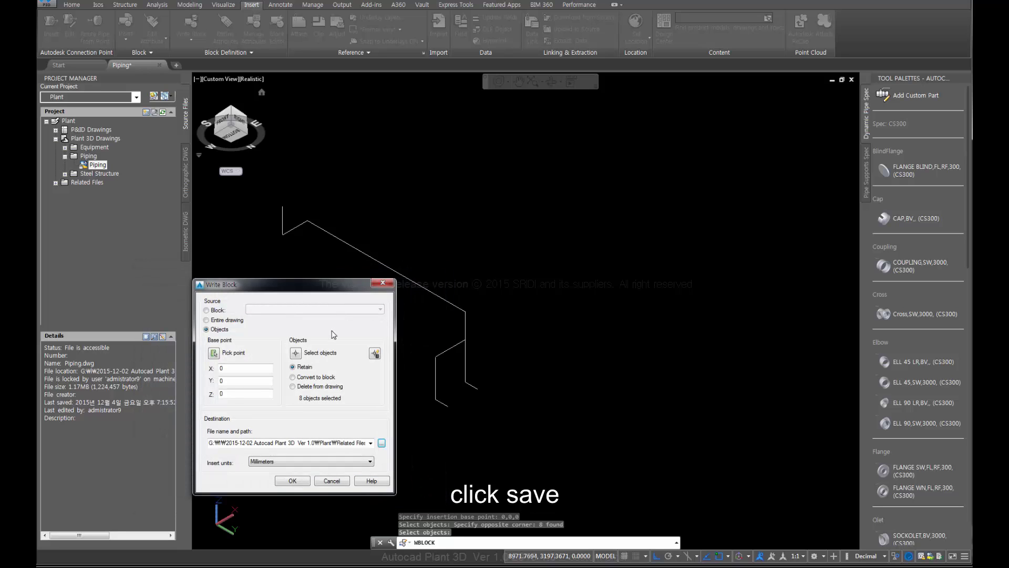
# - Write out the block with the Delete from drawing option for its source lines, and save the Piping drawing
pyautogui.click(294, 388)
pyautogui.click(308, 482)
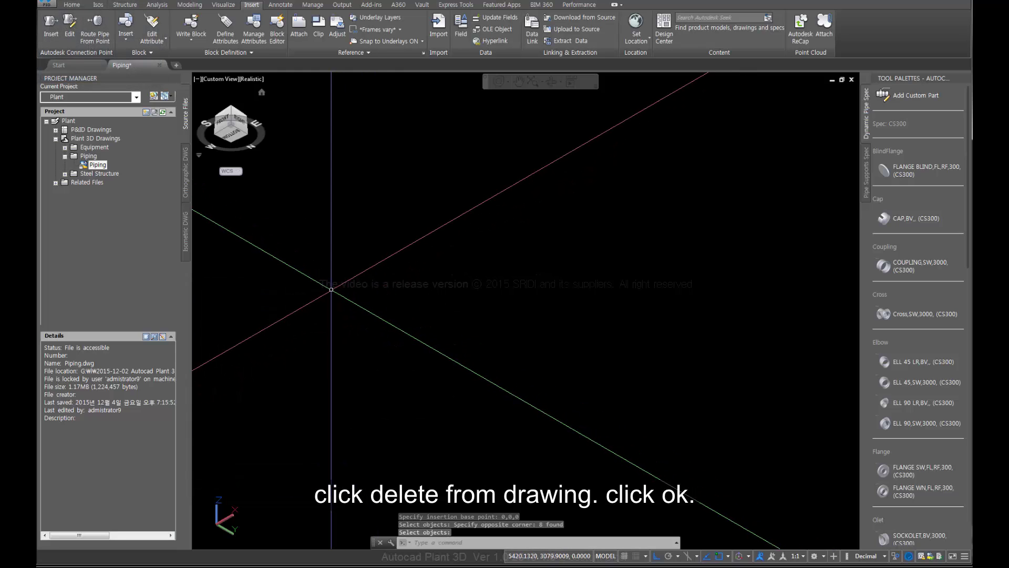
pyautogui.rightClick(331, 290)
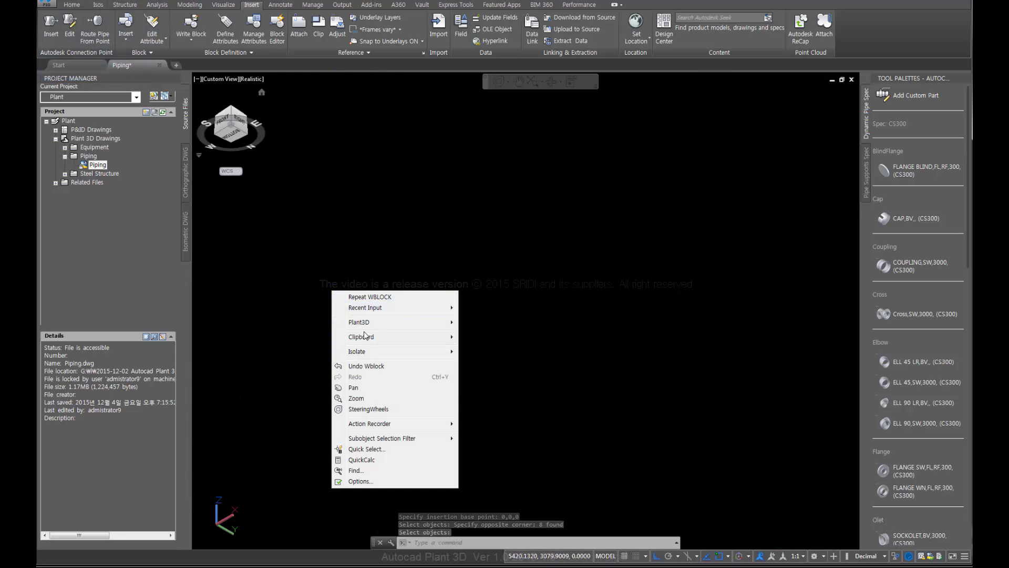
pyautogui.click(296, 339)
pyautogui.click(282, 326)
pyautogui.click(262, 302)
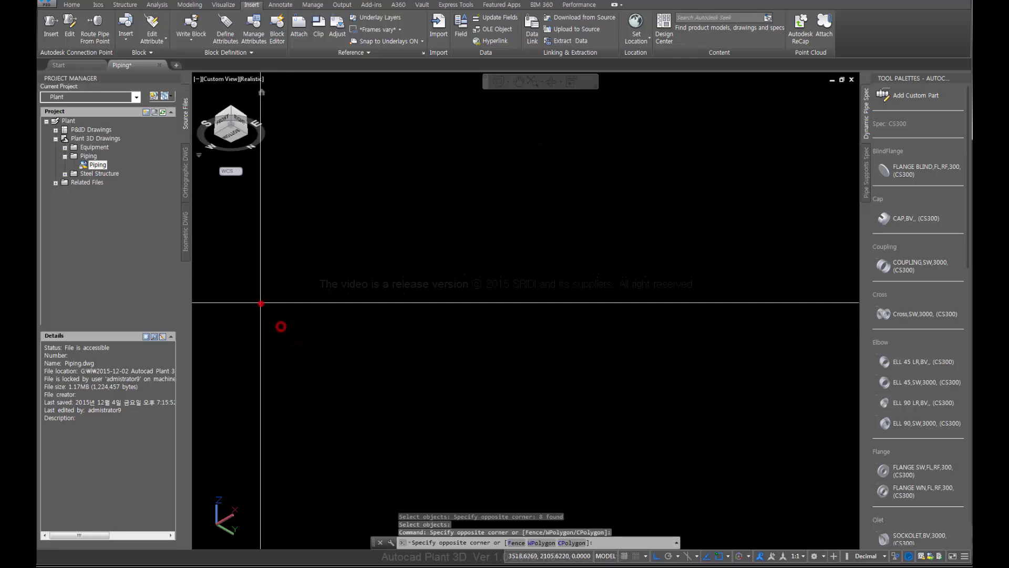
pyautogui.click(271, 283)
pyautogui.click(90, 2)
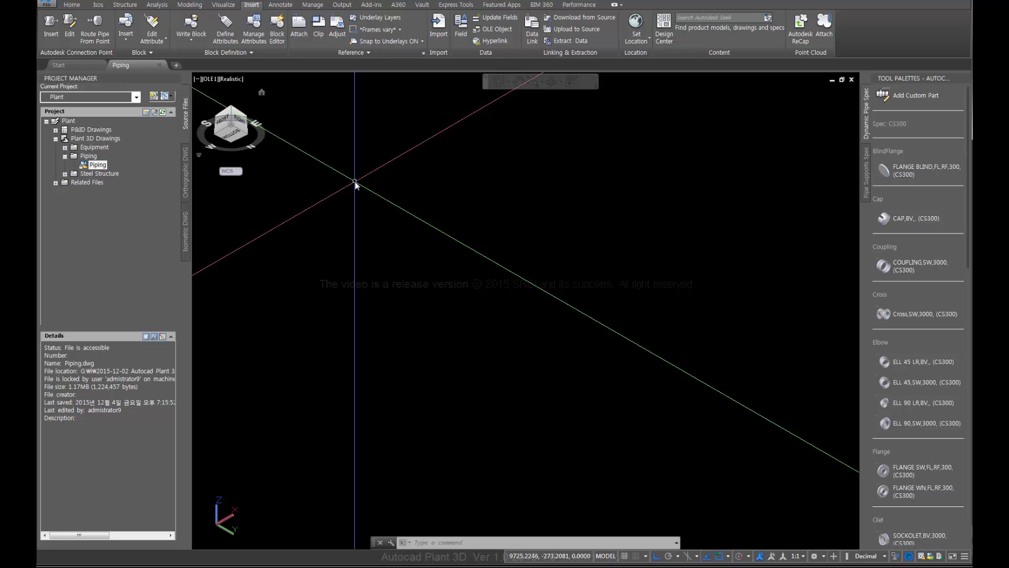
# - Start inserting a block and choose the drawing file "Pipes from autocad Lines" from the Related Files folder
pyautogui.click(127, 29)
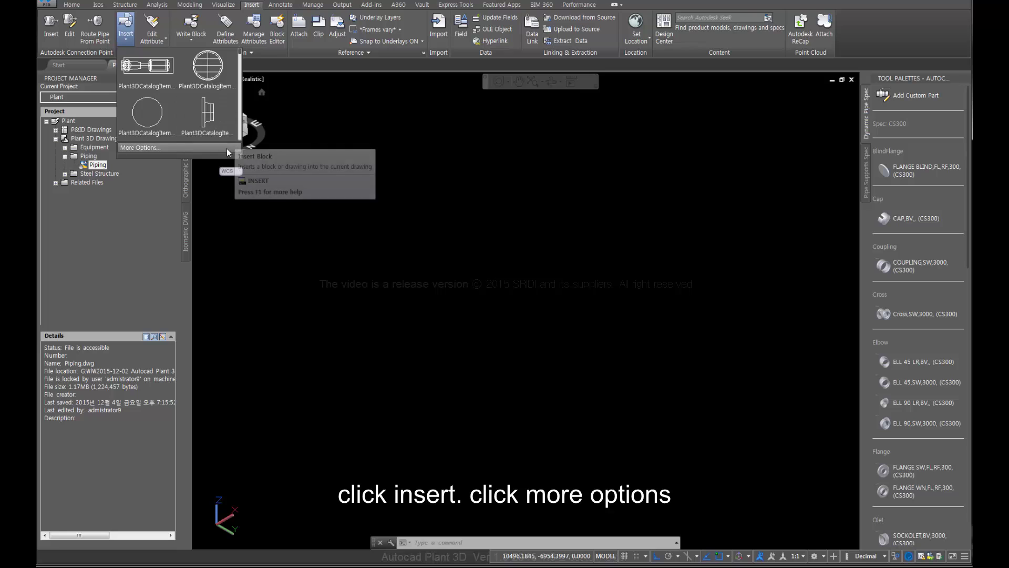
pyautogui.click(138, 148)
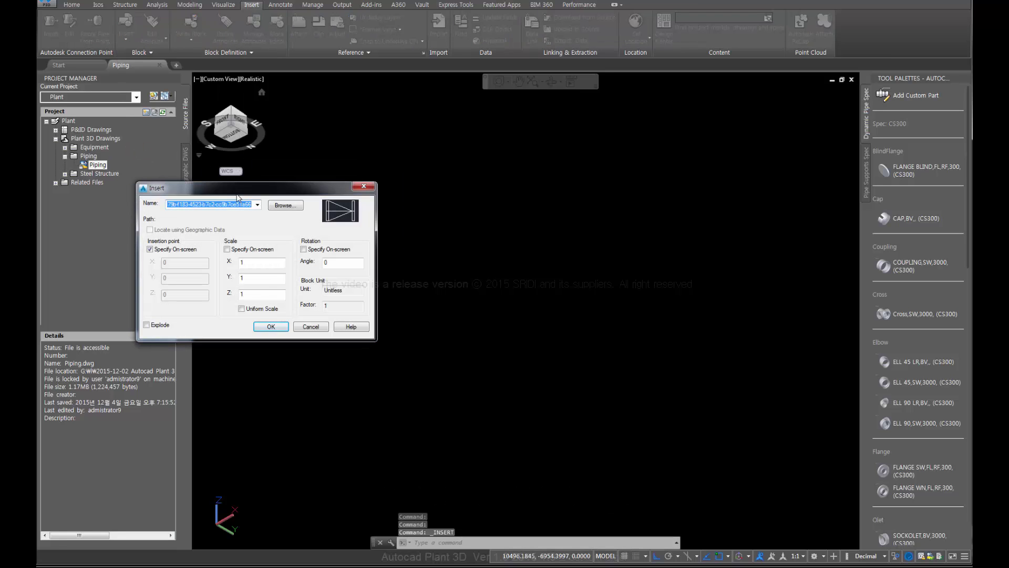
pyautogui.click(285, 205)
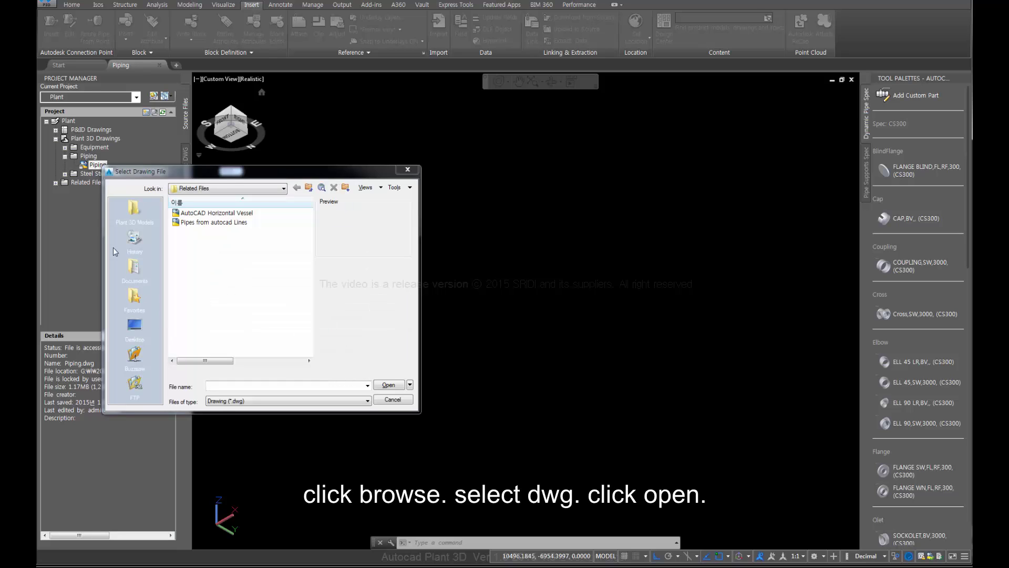
pyautogui.click(190, 223)
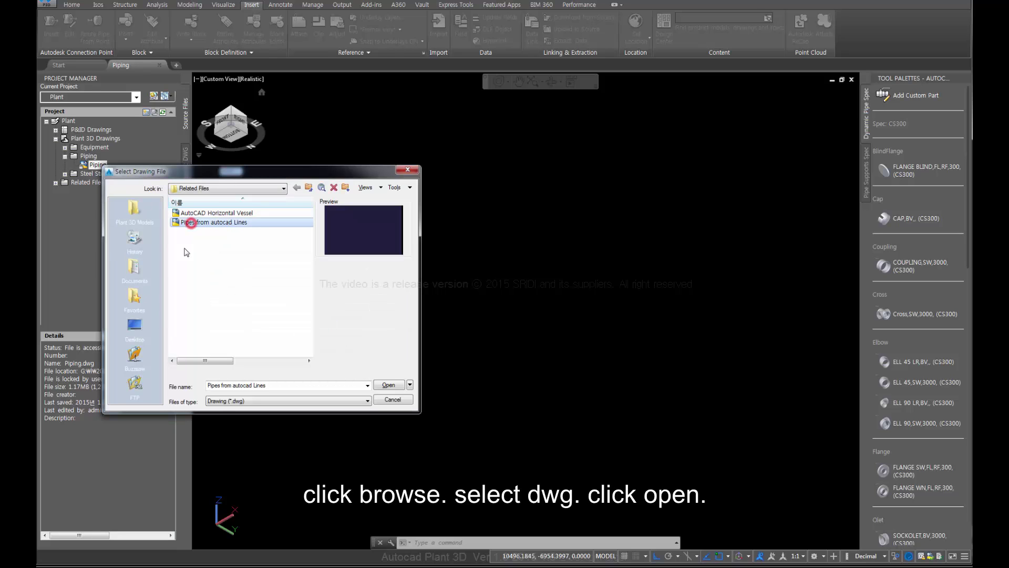
pyautogui.click(389, 386)
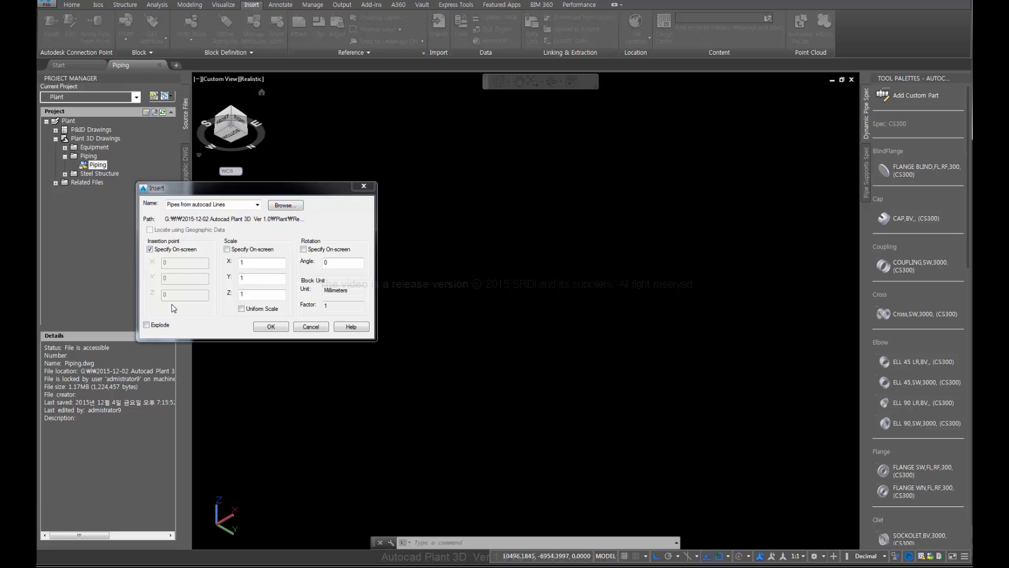
# - Insert the guide-line block exploded at the fixed insertion point 0,0,0 instead of specifying it on-screen
pyautogui.click(150, 249)
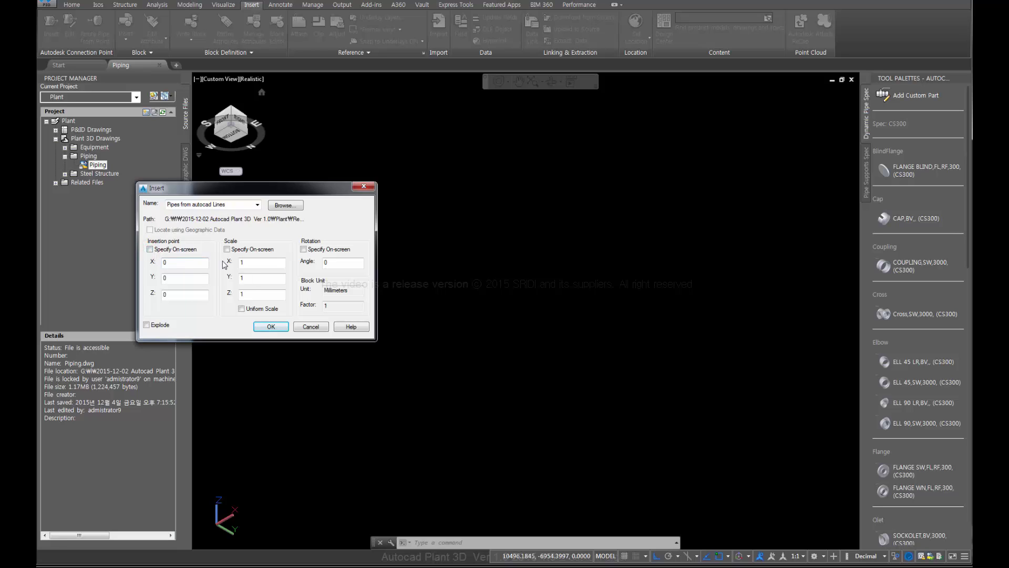
pyautogui.click(146, 325)
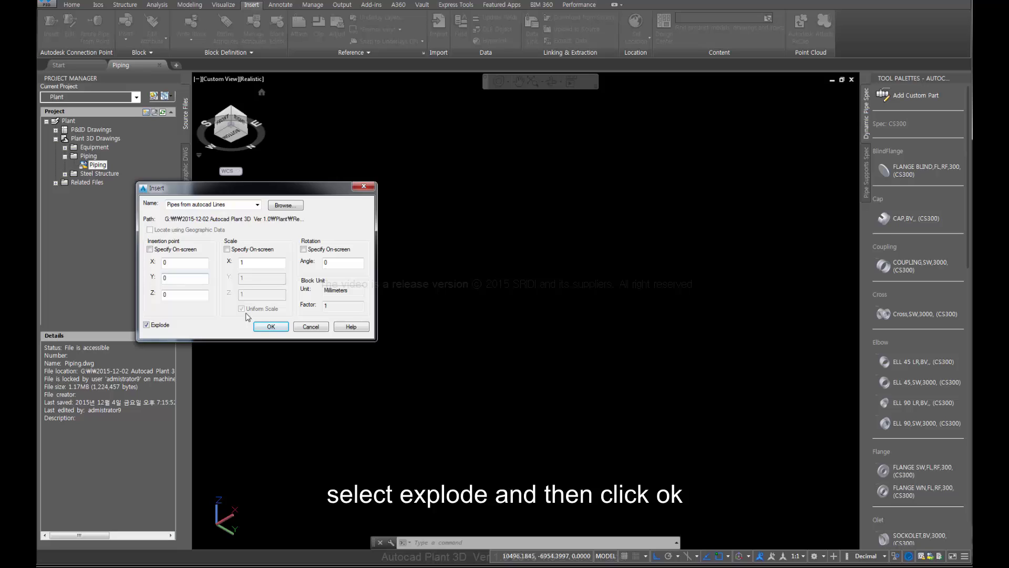
pyautogui.click(273, 330)
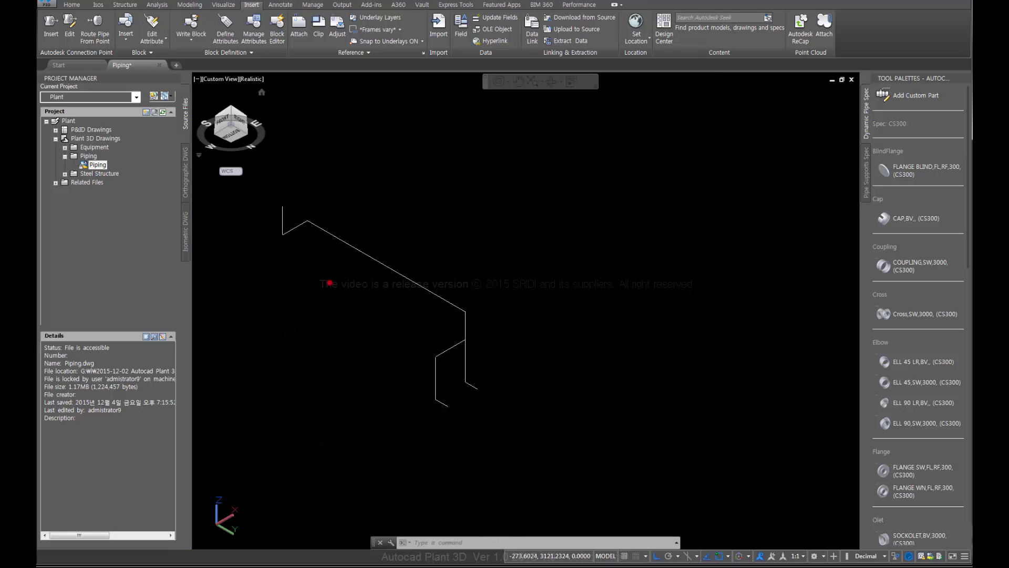
# - End the object isolation to bring back the whole plant model, and save the drawing
pyautogui.rightClick(322, 298)
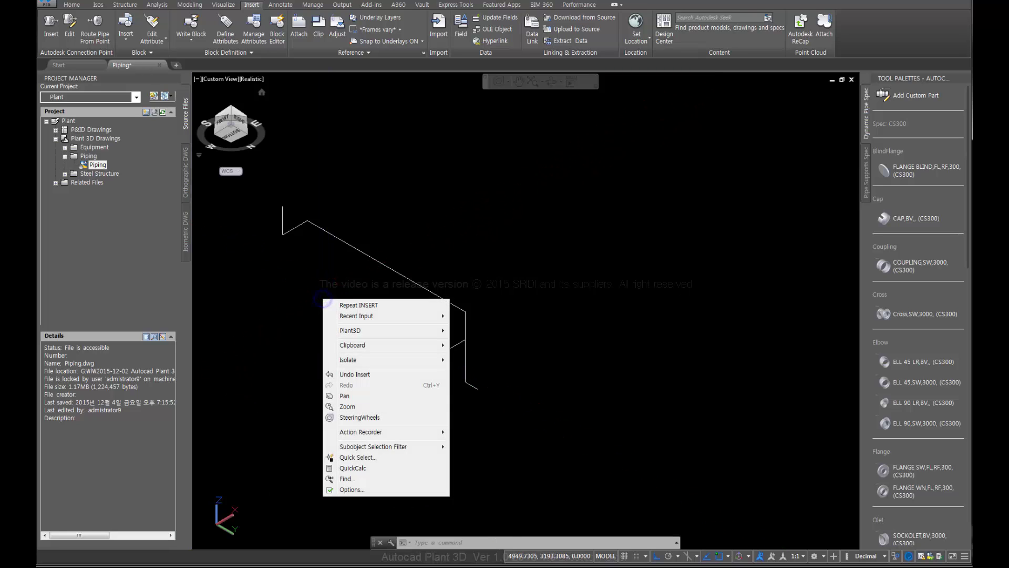
pyautogui.moveTo(346, 362)
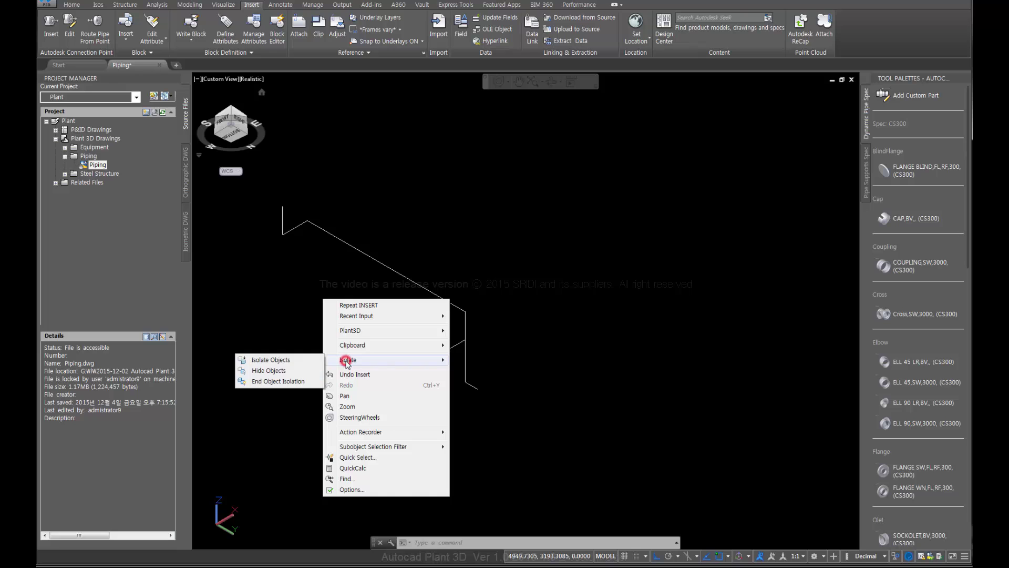
pyautogui.click(269, 382)
pyautogui.moveTo(378, 369); pyautogui.dragTo(372, 405, button='middle')
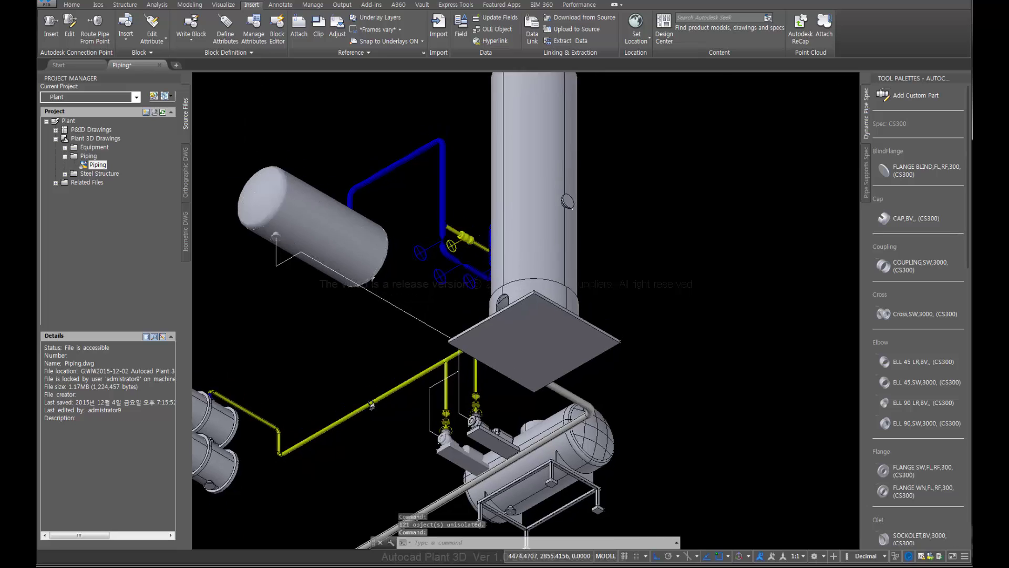
pyautogui.scroll(3, 278, 329)
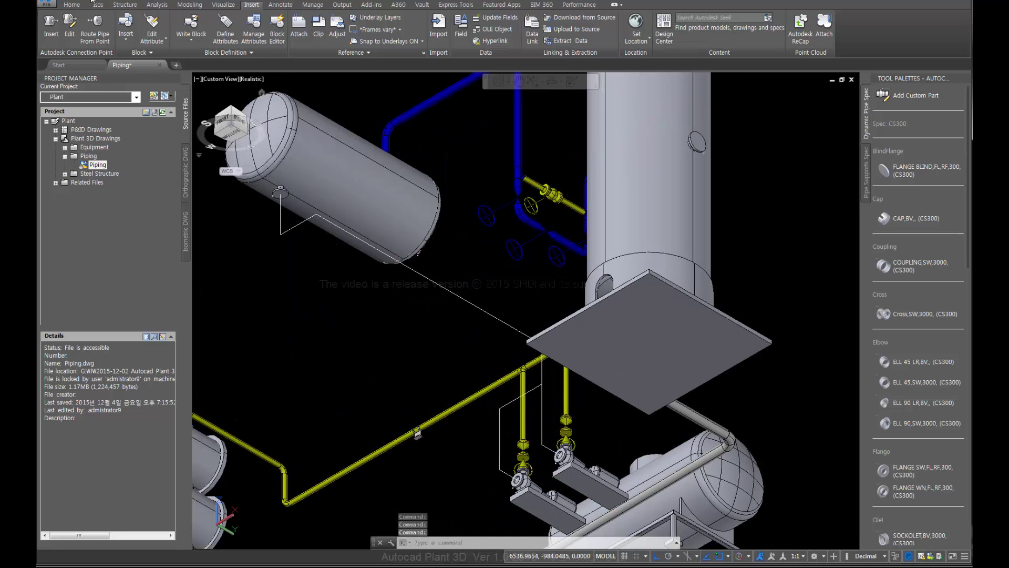
pyautogui.hotkey('ctrl', 's')
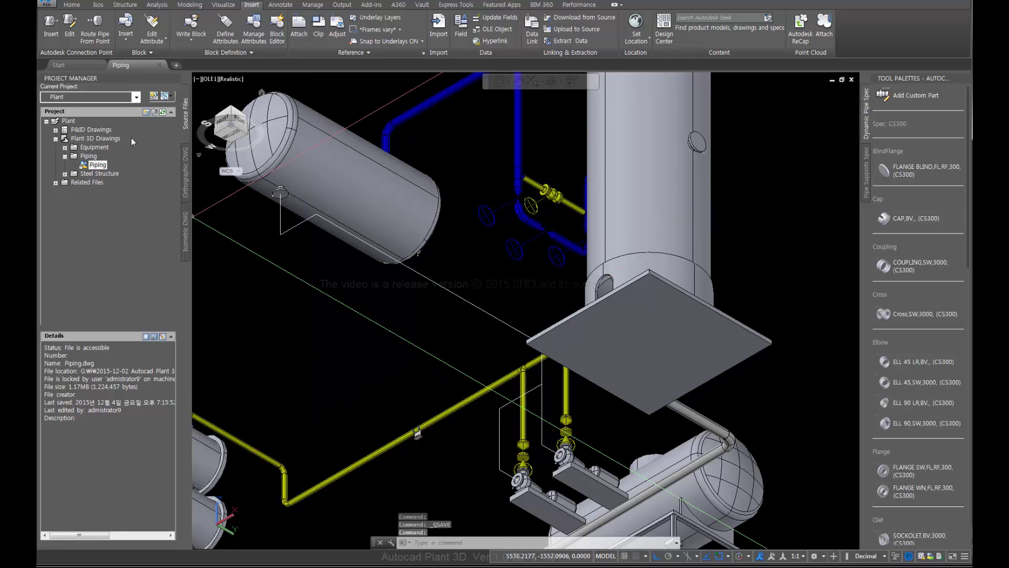
# - Set the nominal pipe size for part insertion to 6"
pyautogui.click(71, 5)
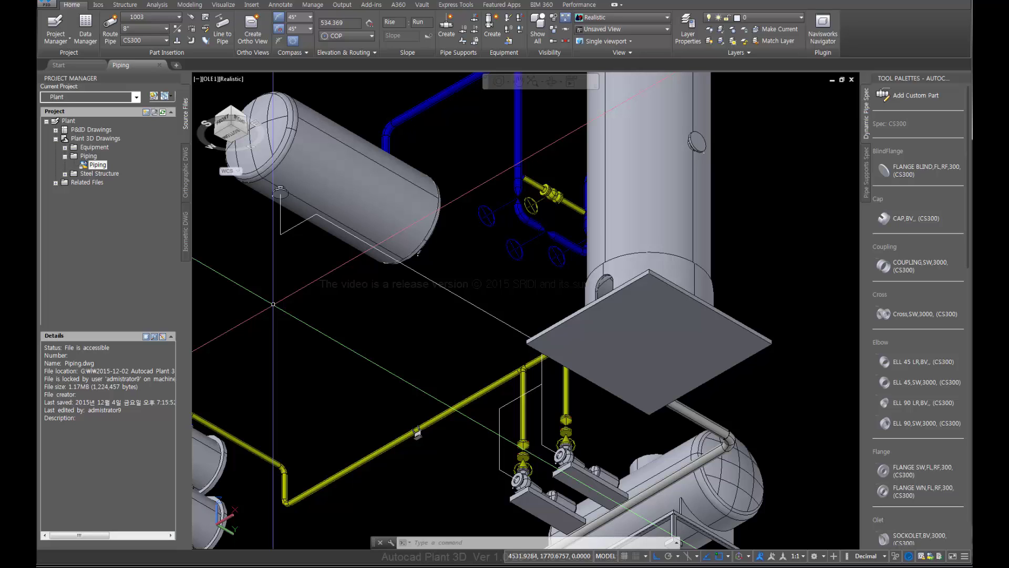
pyautogui.click(242, 174)
pyautogui.click(158, 17)
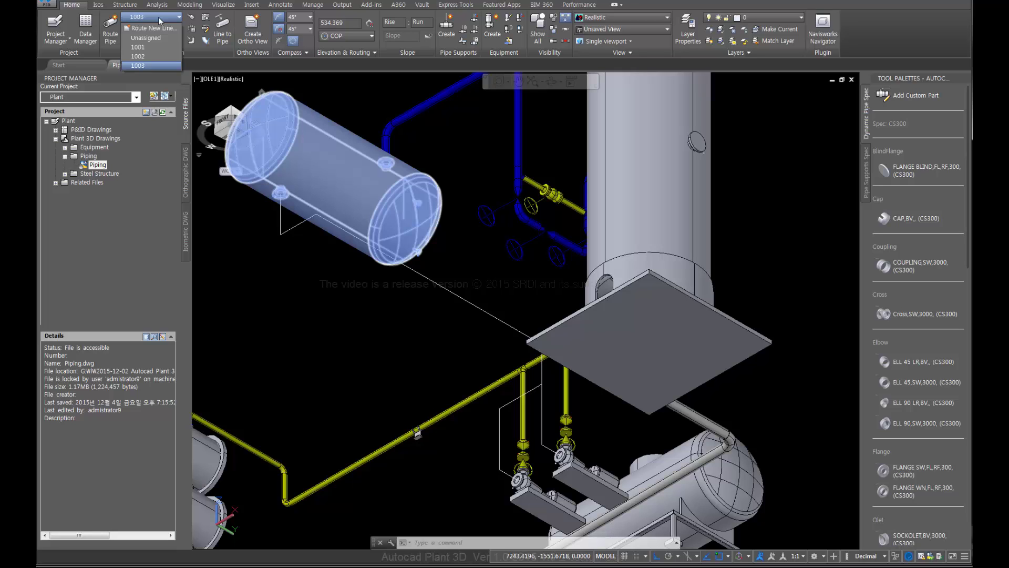
pyautogui.click(201, 53)
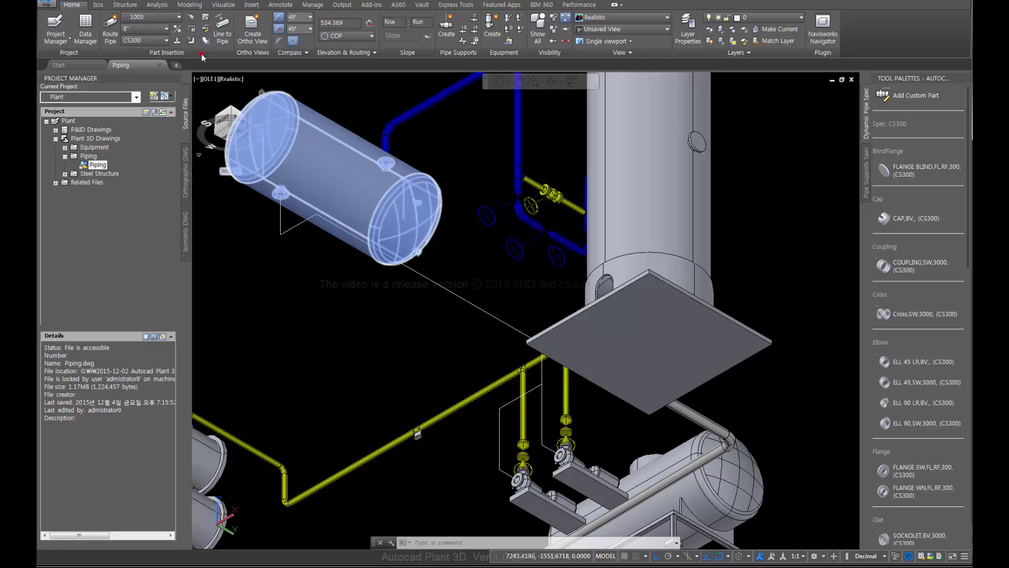
pyautogui.click(149, 27)
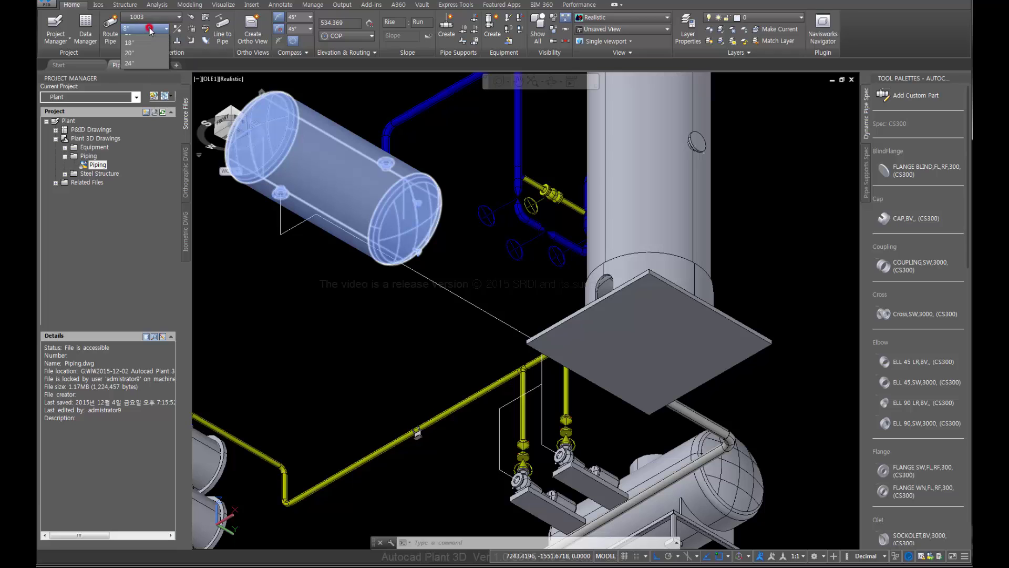
pyautogui.click(131, 133)
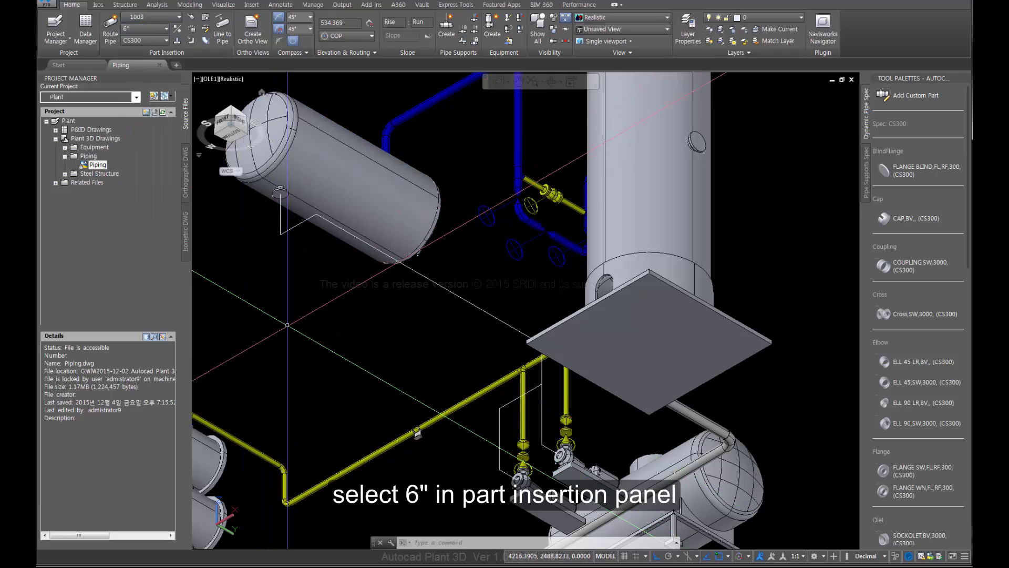
# - Try to create the new line number 1004 with size 6" and spec CS300
pyautogui.click(150, 18)
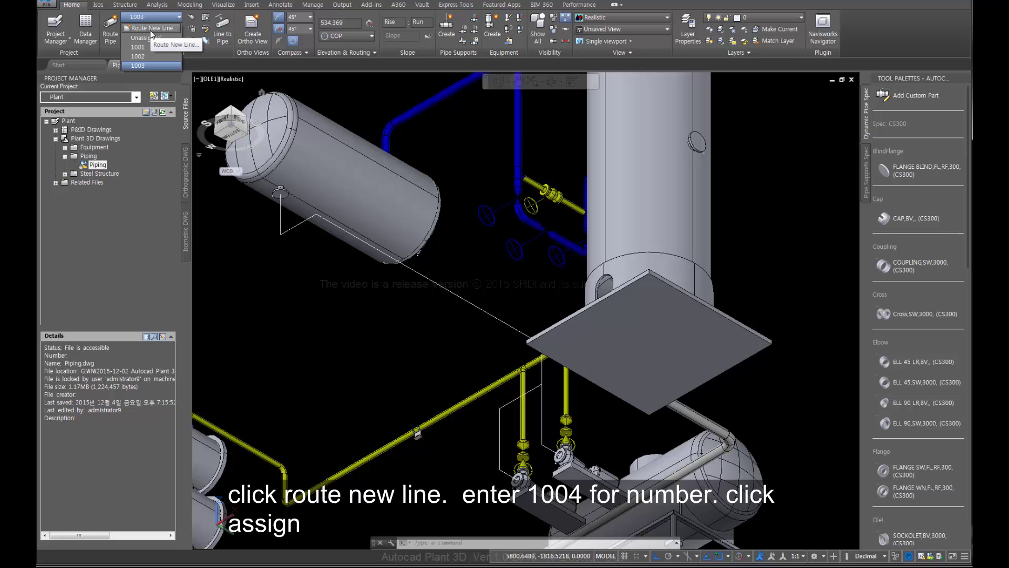
pyautogui.click(150, 29)
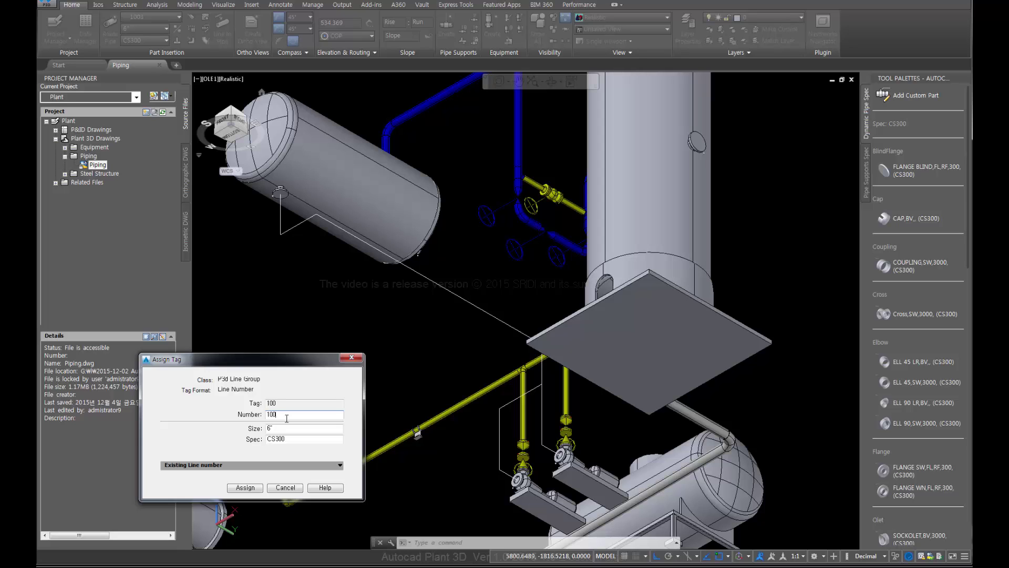
pyautogui.click(247, 488)
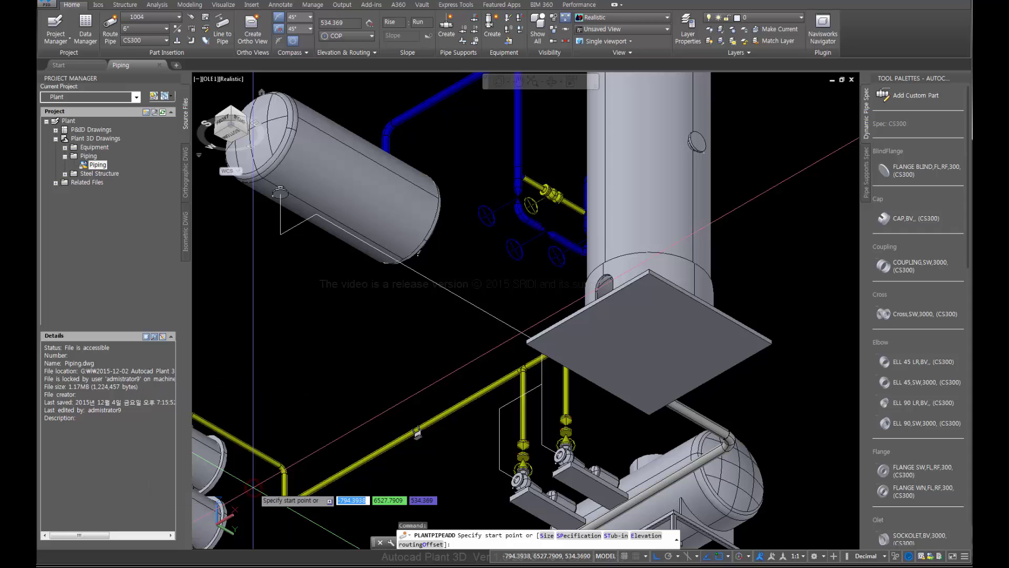
pyautogui.press('Escape')
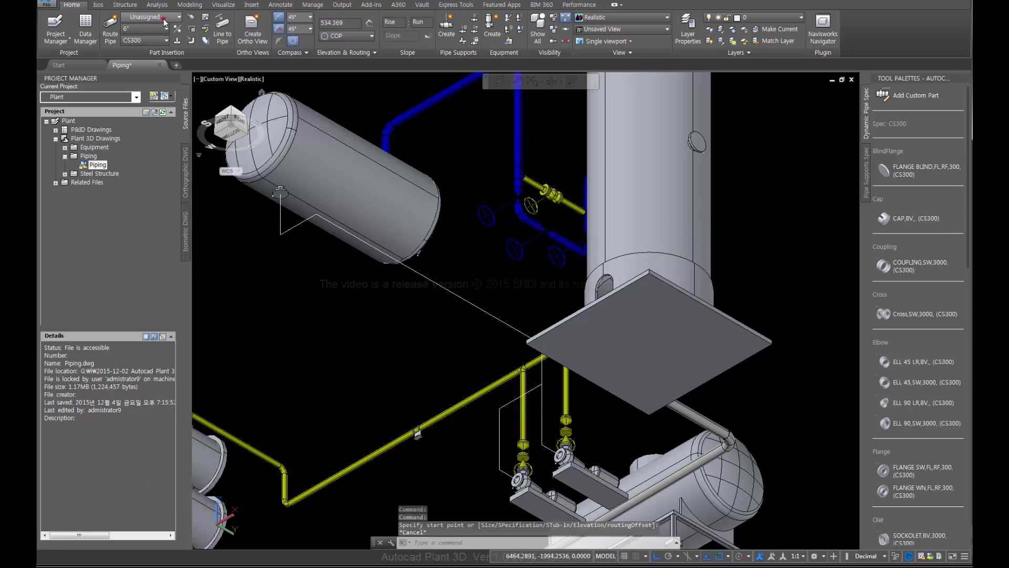
# - Assign the new line number 1004 with size 6" and spec CS300 as the current routing line
pyautogui.click(164, 18)
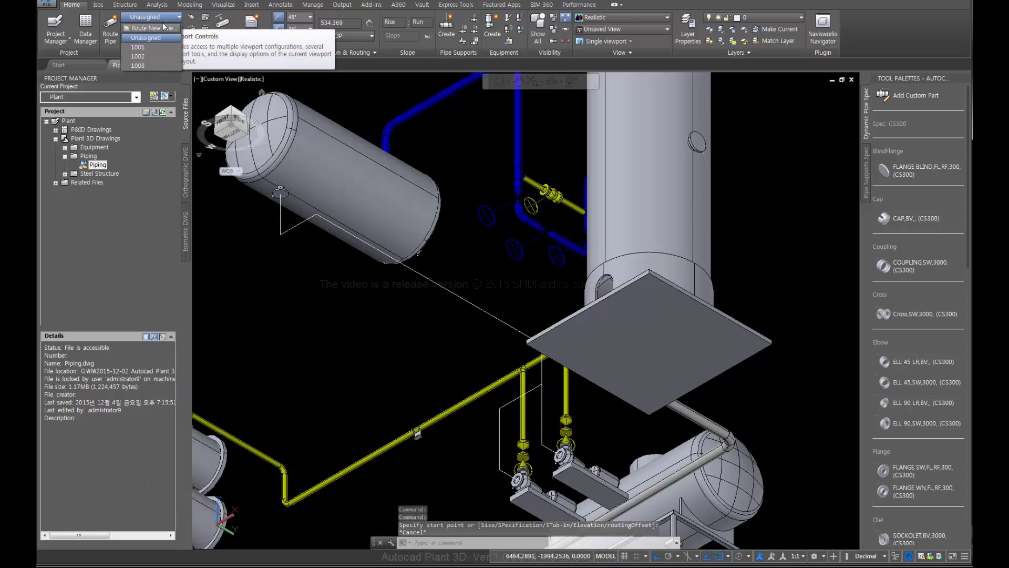
pyautogui.click(164, 28)
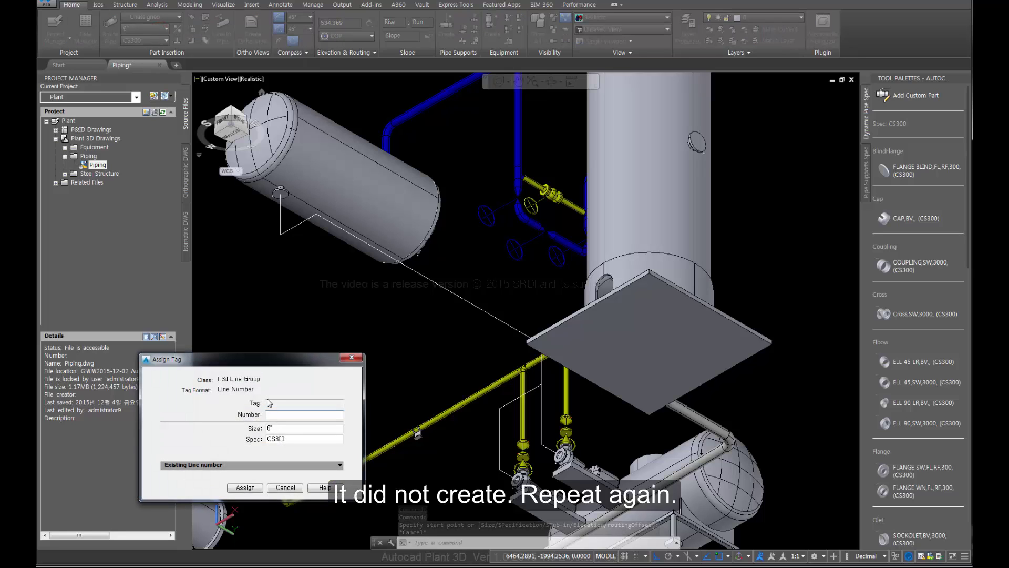
pyautogui.click(273, 415)
pyautogui.write('1004')
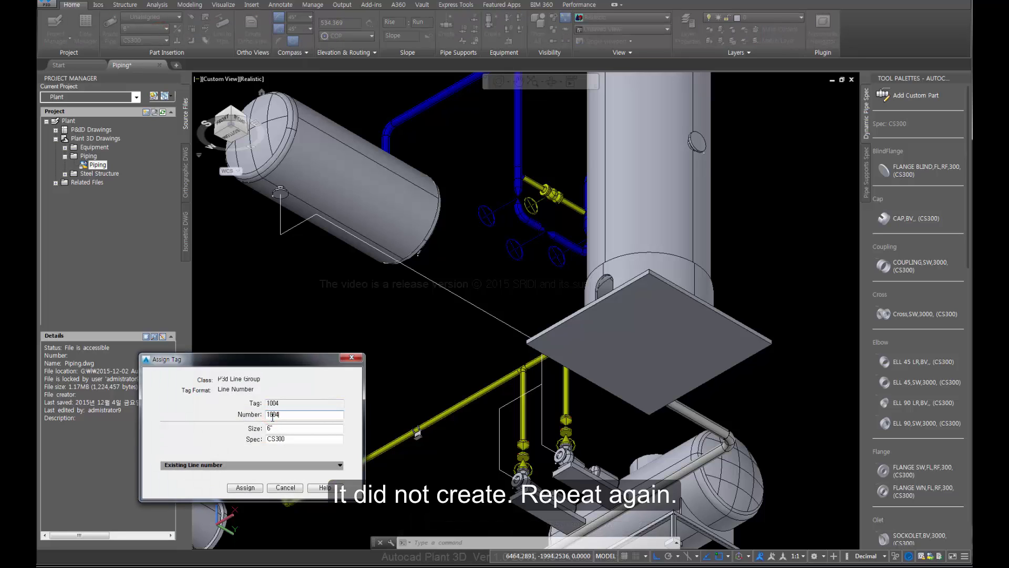
pyautogui.click(245, 487)
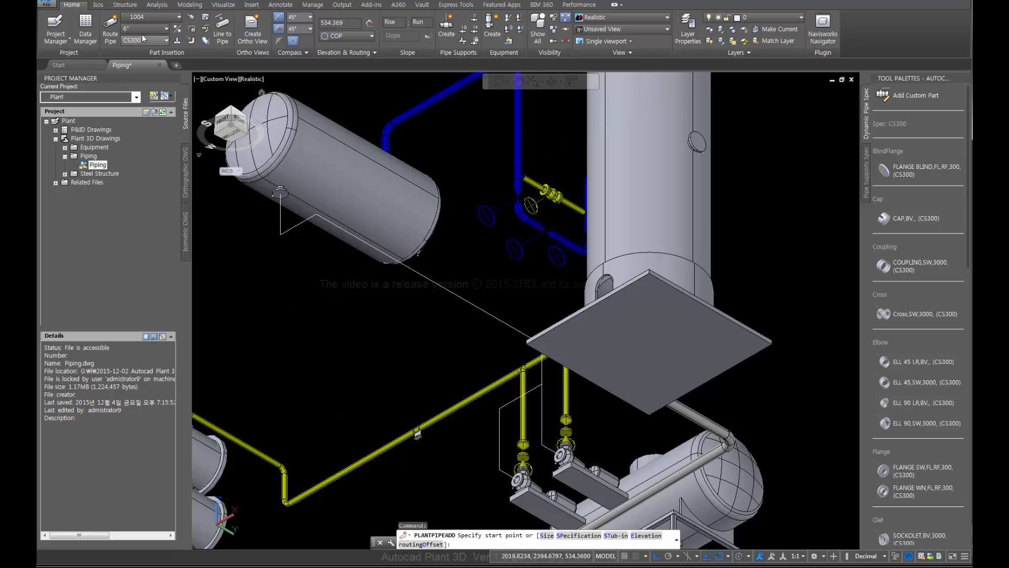
# - Convert all guide lines from the horizontal vessel's lower nozzle down to both pumps into 6" CS300 pipe
pyautogui.click(221, 26)
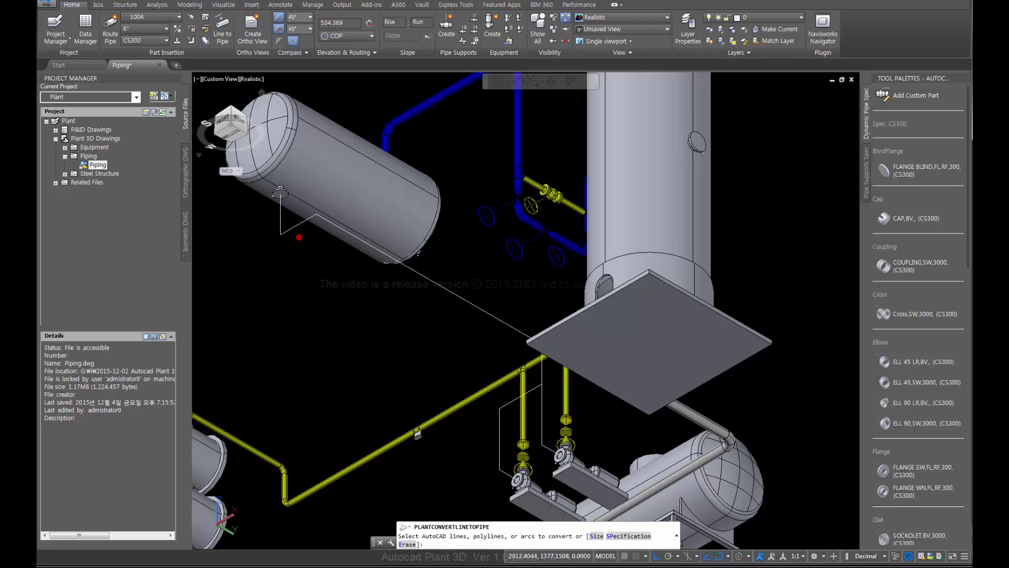
pyautogui.scroll(-2, 260, 223)
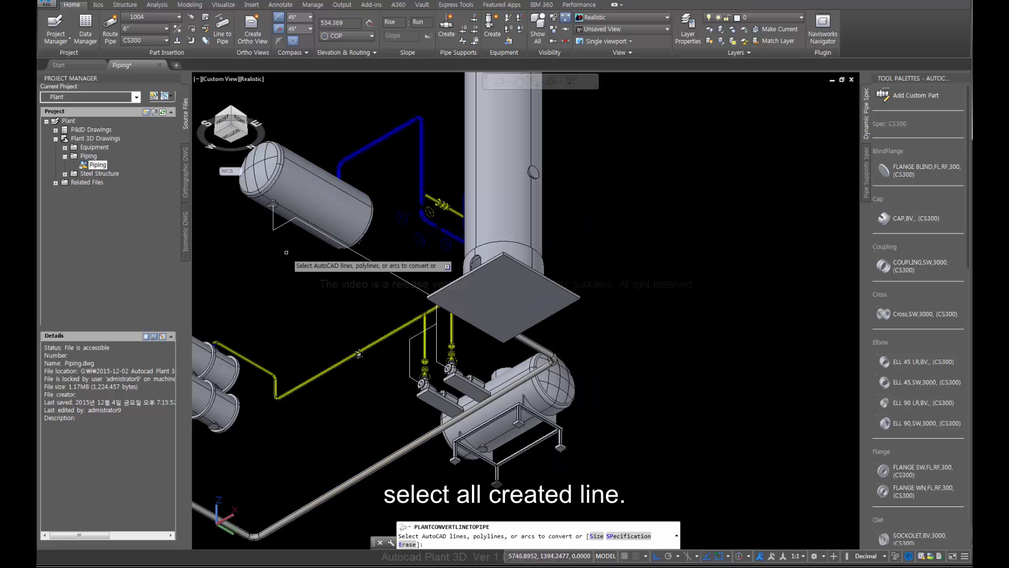
pyautogui.scroll(2, 282, 244)
pyautogui.click(279, 234)
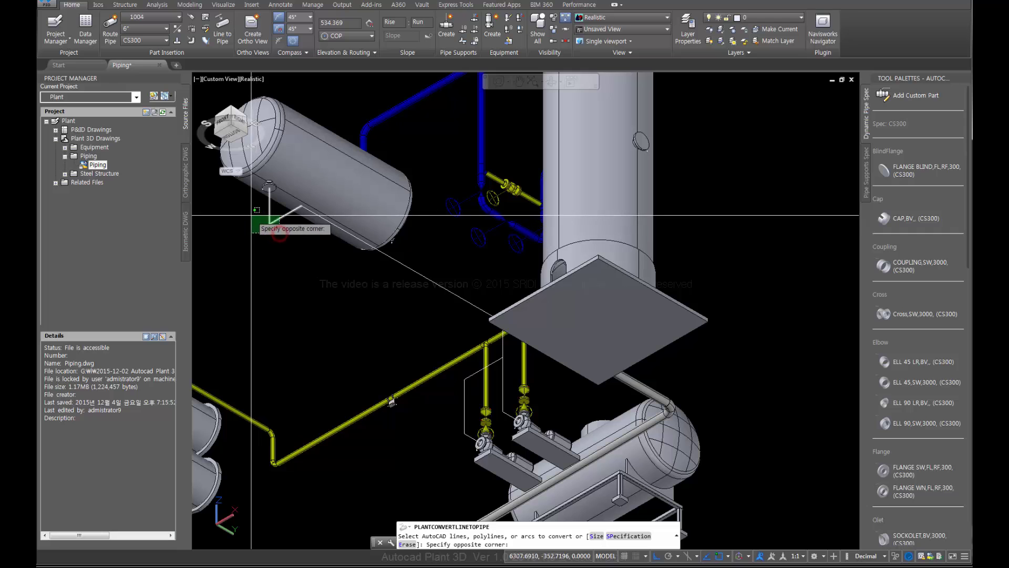
pyautogui.click(251, 215)
pyautogui.click(421, 262)
pyautogui.click(397, 288)
pyautogui.moveTo(457, 328); pyautogui.dragTo(368, 283, button='middle')
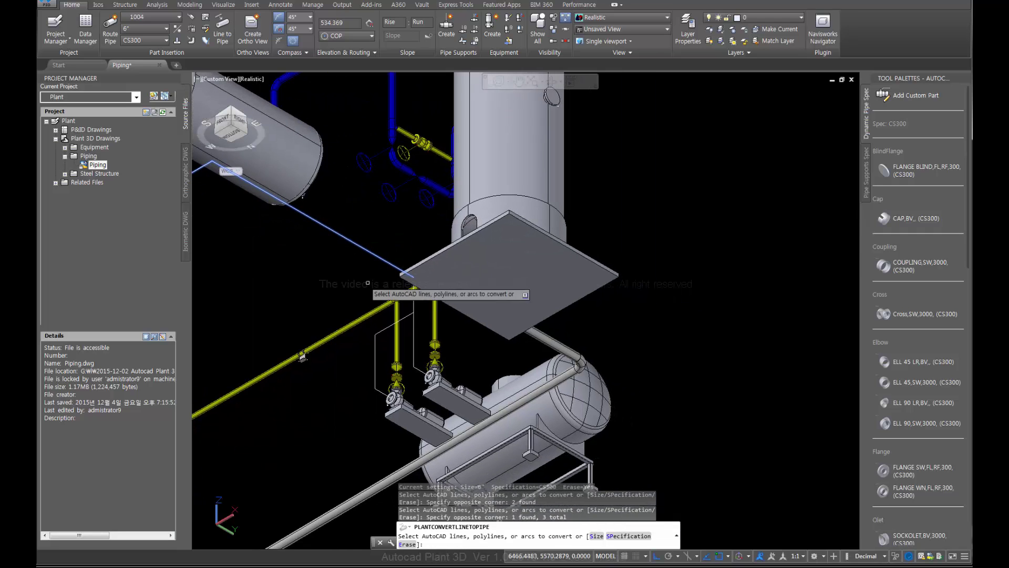
pyautogui.scroll(4, 402, 303)
pyautogui.click(438, 335)
pyautogui.click(419, 313)
pyautogui.click(435, 445)
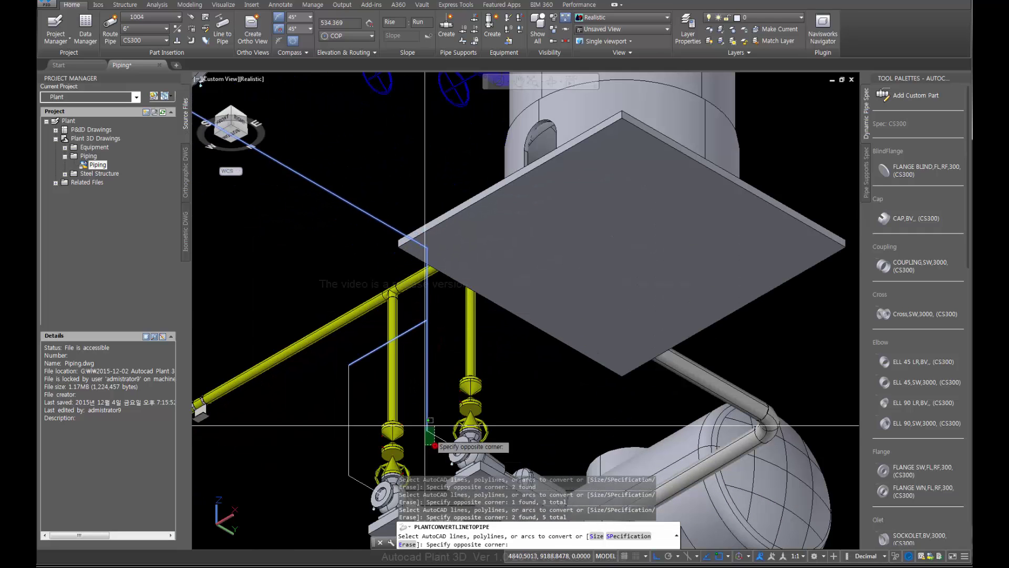
pyautogui.click(426, 421)
pyautogui.moveTo(361, 484); pyautogui.dragTo(359, 395, button='middle')
pyautogui.click(355, 406)
pyautogui.click(324, 329)
pyautogui.scroll(-4, 349, 346)
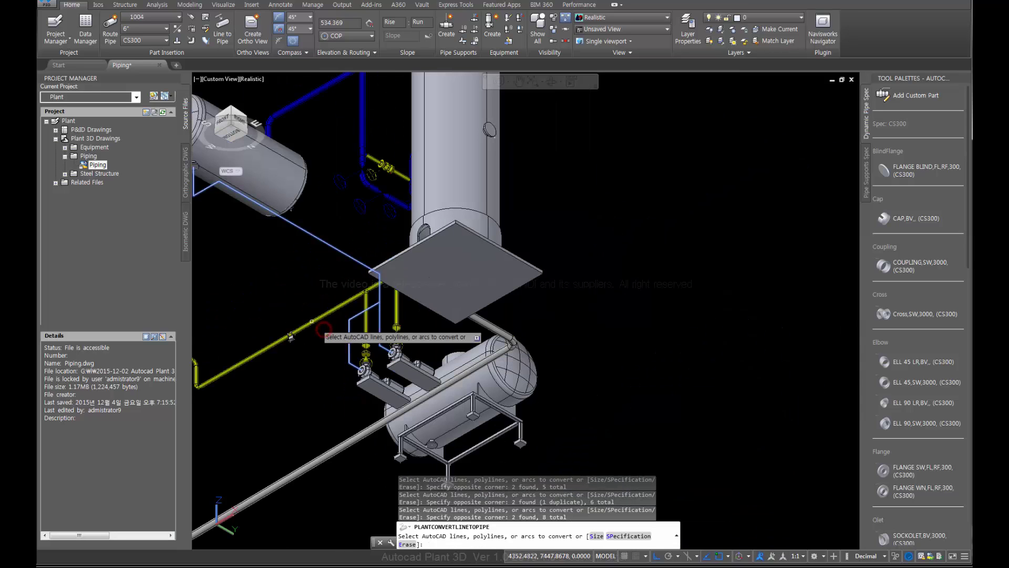
pyautogui.moveTo(309, 319); pyautogui.dragTo(430, 356, button='middle')
pyautogui.moveTo(353, 327); pyautogui.dragTo(403, 339, button='middle')
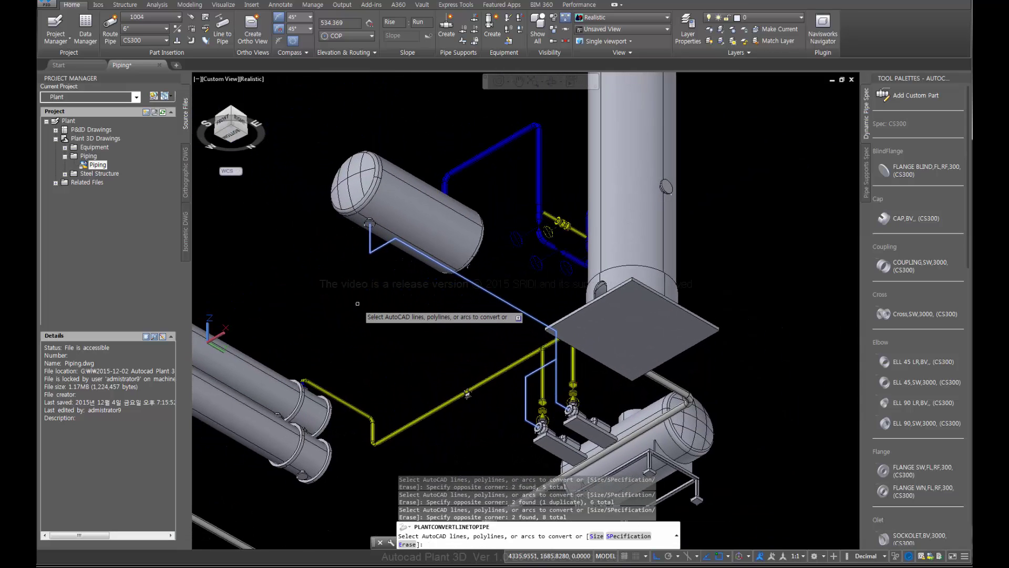
pyautogui.press('Return')
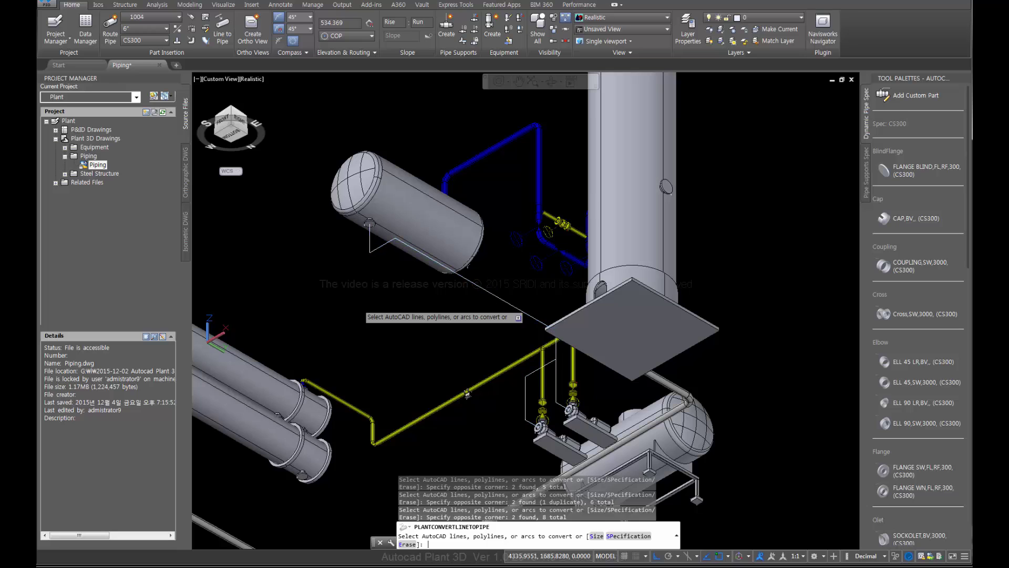
pyautogui.press('Return')
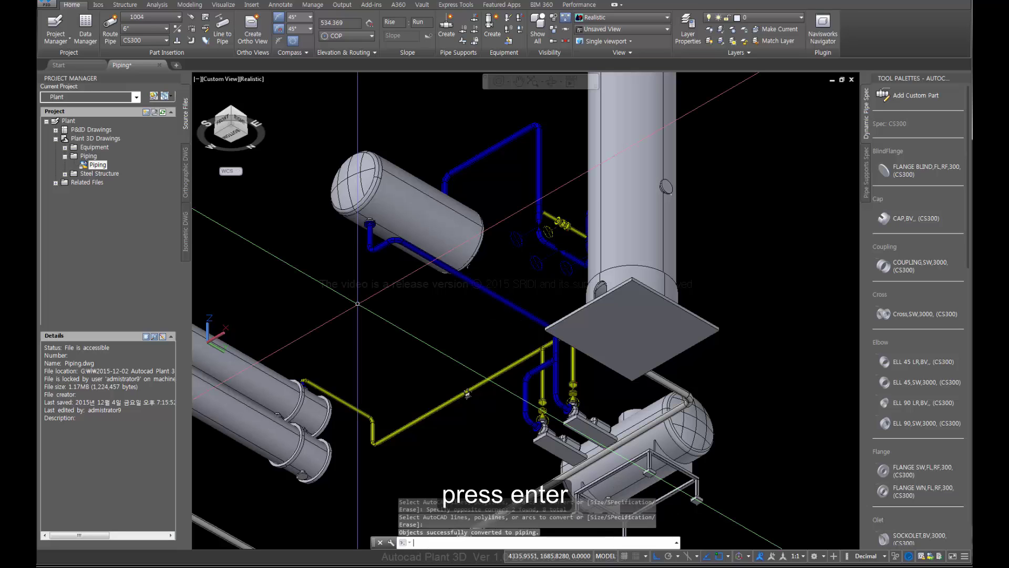
# - Examine the converted pipe at the vessel nozzle, along the long run, and at the branch and pump connections
pyautogui.scroll(6, 370, 232)
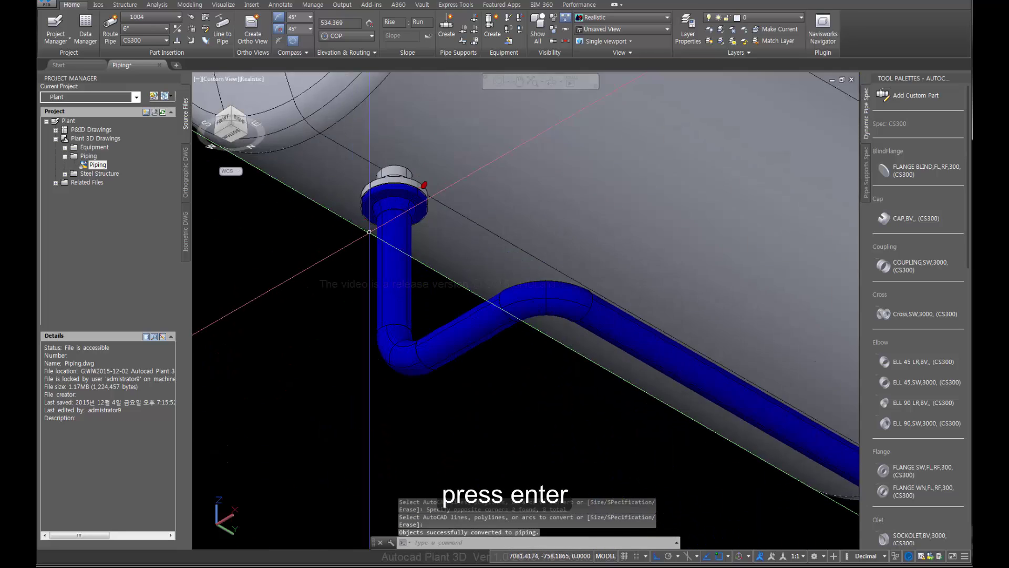
pyautogui.scroll(-1, 307, 218)
pyautogui.moveTo(435, 338); pyautogui.dragTo(268, 207, button='middle')
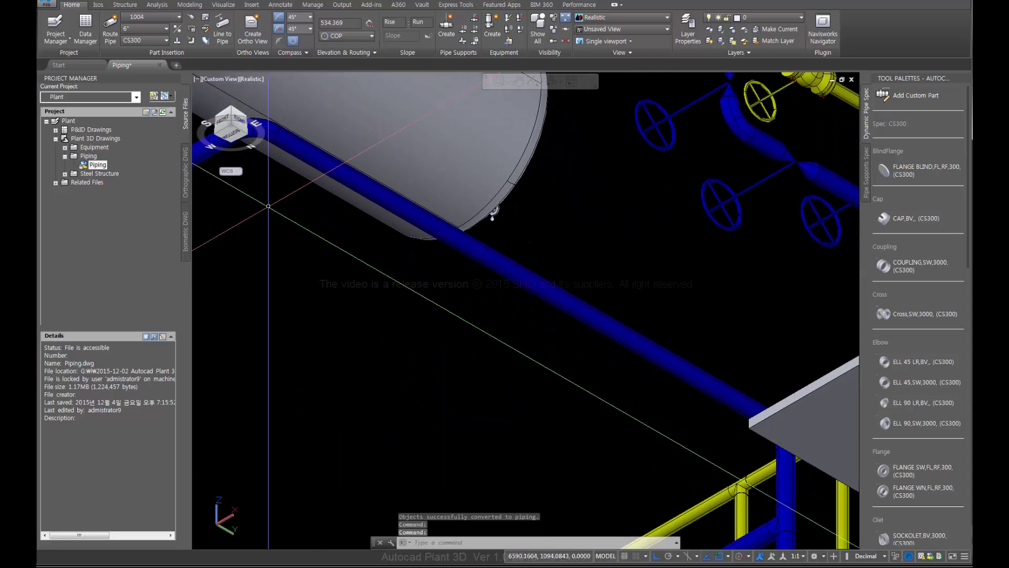
pyautogui.moveTo(661, 494); pyautogui.dragTo(510, 348, button='middle')
pyautogui.scroll(-3, 509, 348)
pyautogui.scroll(4, 402, 277)
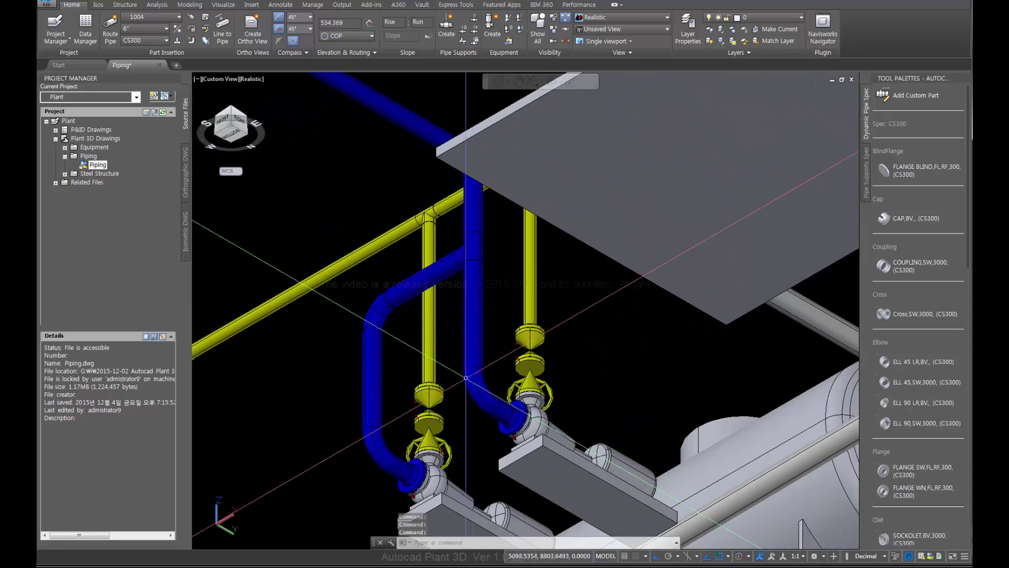
pyautogui.scroll(2, 451, 383)
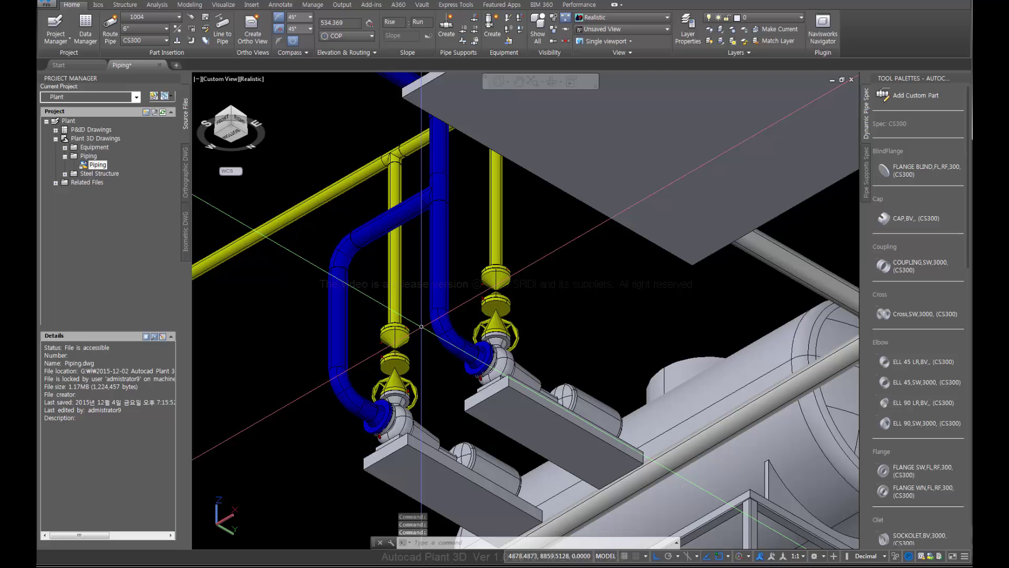
pyautogui.scroll(-3, 422, 326)
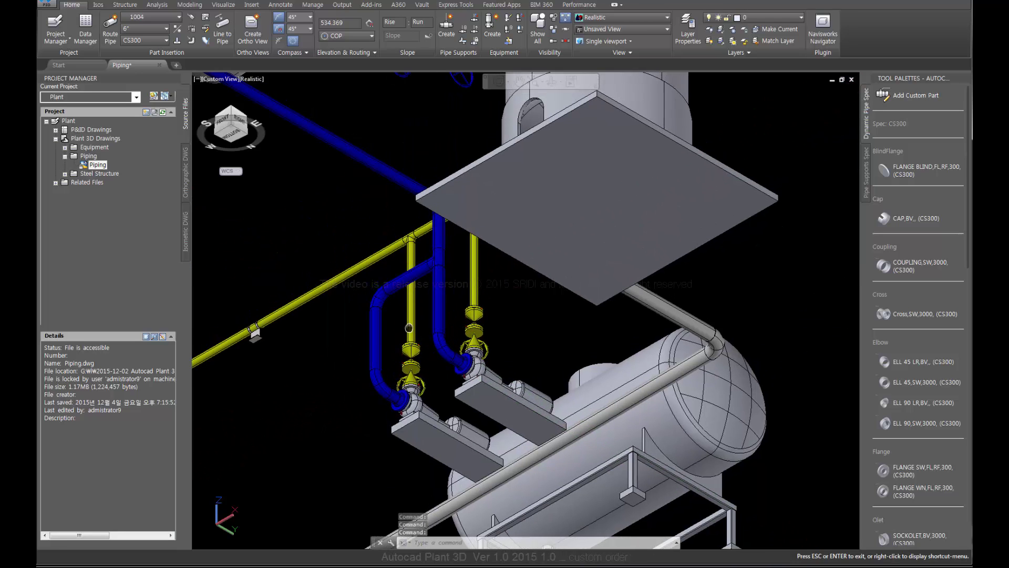
pyautogui.scroll(1, 363, 321)
pyautogui.moveTo(363, 320); pyautogui.dragTo(377, 336, button='middle')
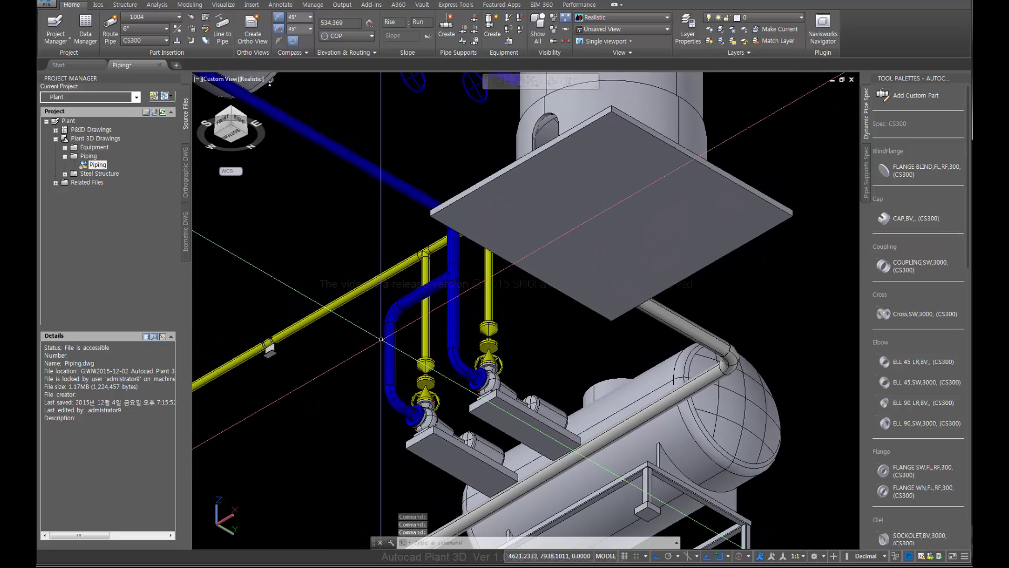